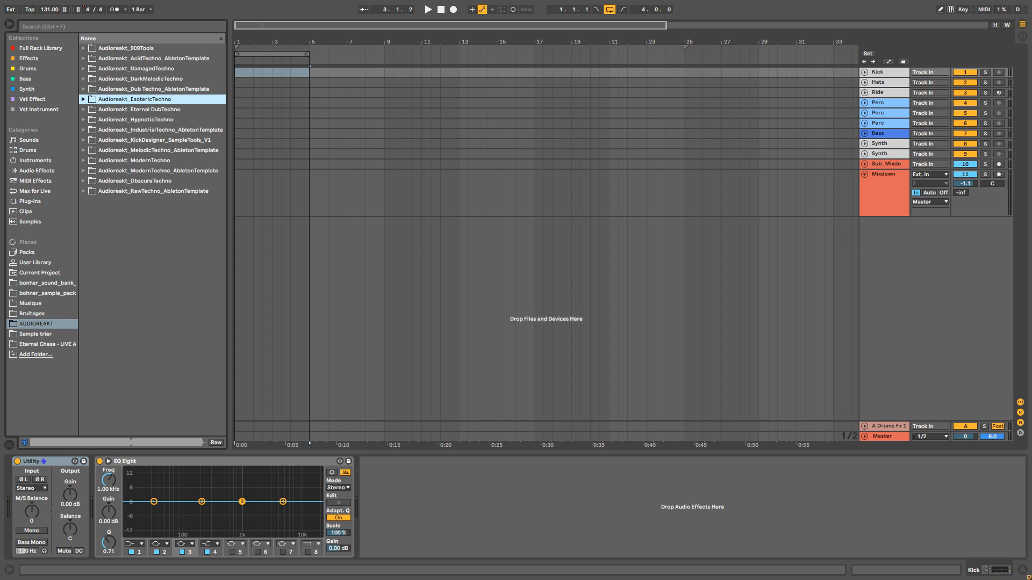
Audition the final mp3 demo from the z_demos folder of the Audioreakt_EsotericTechno sample pack.
{"action": "left_click", "coordinate": [82, 99]}
{"action": "left_click", "coordinate": [90, 272]}
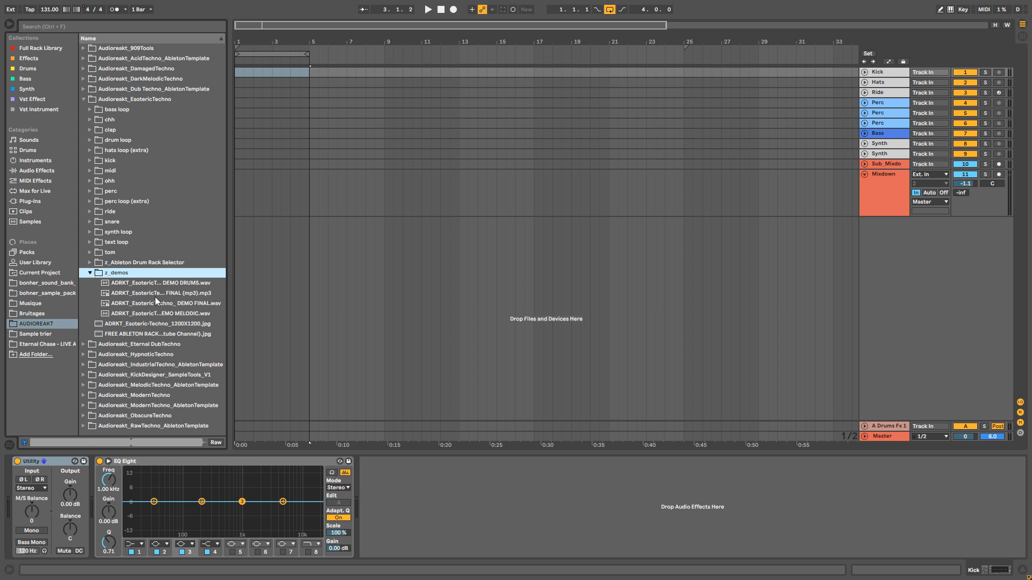
{"action": "left_click", "coordinate": [155, 293]}
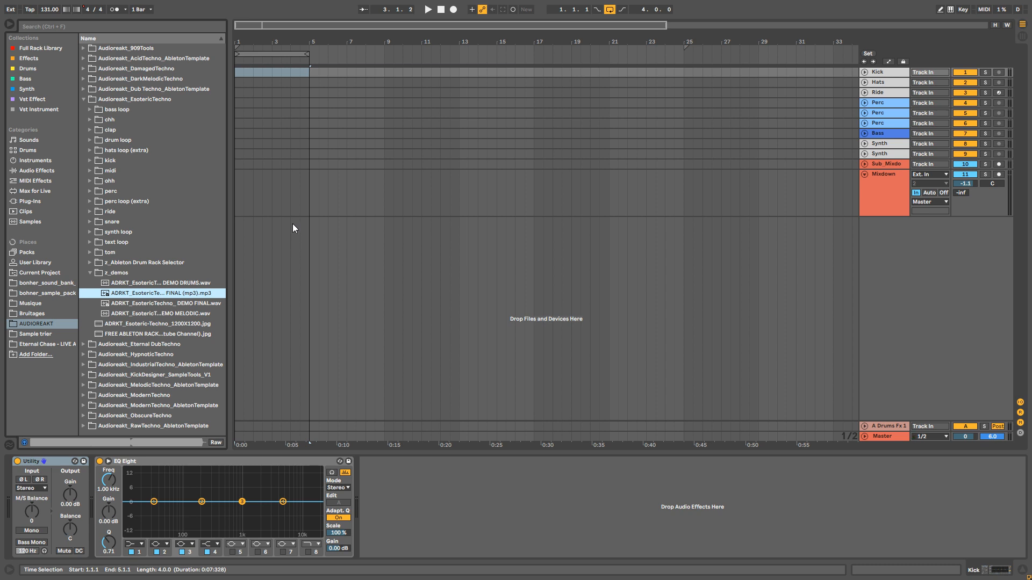
{"action": "left_click", "coordinate": [89, 273]}
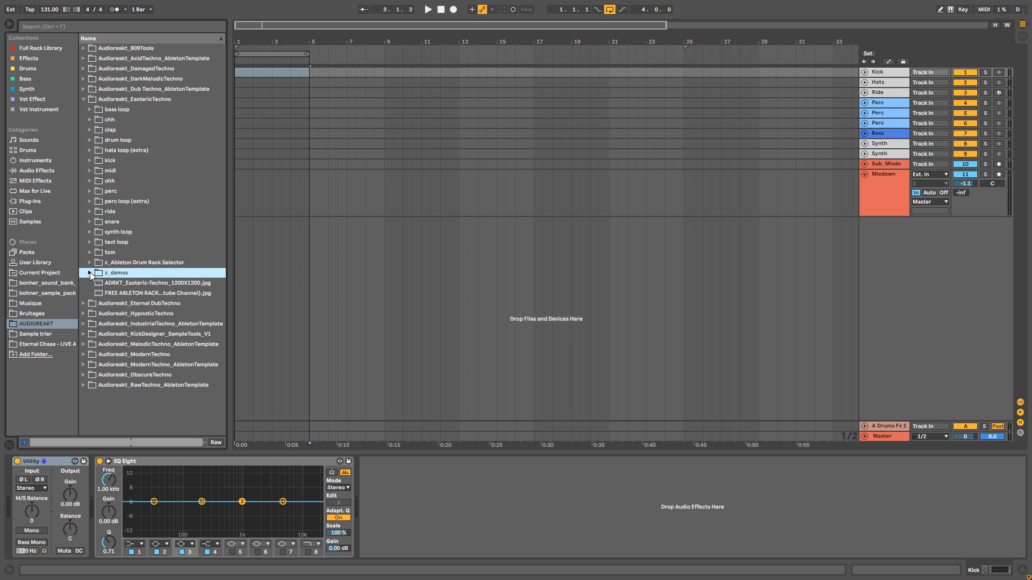
Place the drum loop ADRKT_ET_drums131_bast_kick.wav at bar 1 of the Kick track.
{"action": "left_click", "coordinate": [90, 161]}
{"action": "left_click", "coordinate": [91, 161]}
{"action": "left_click", "coordinate": [89, 140]}
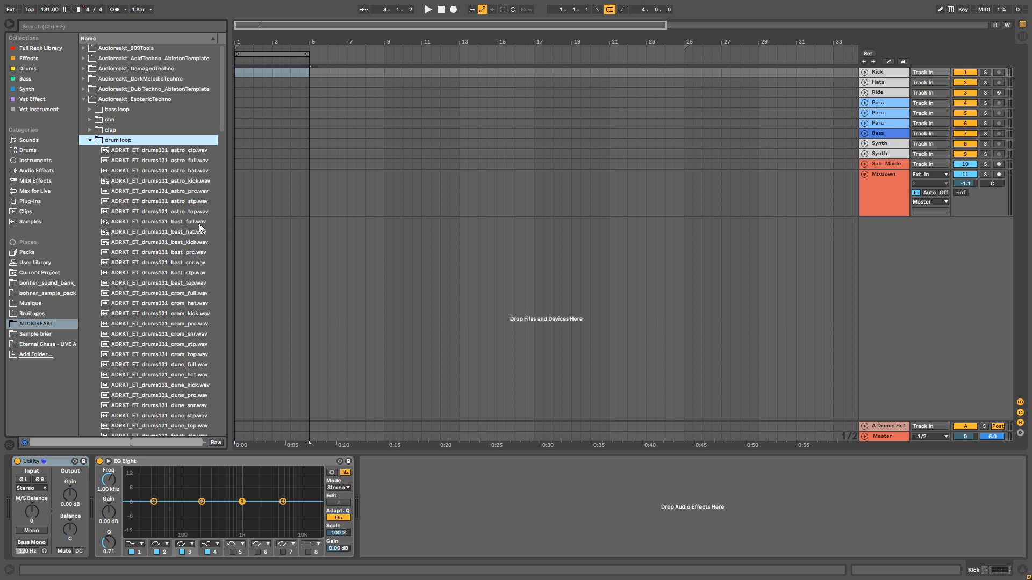
{"action": "left_click", "coordinate": [178, 222]}
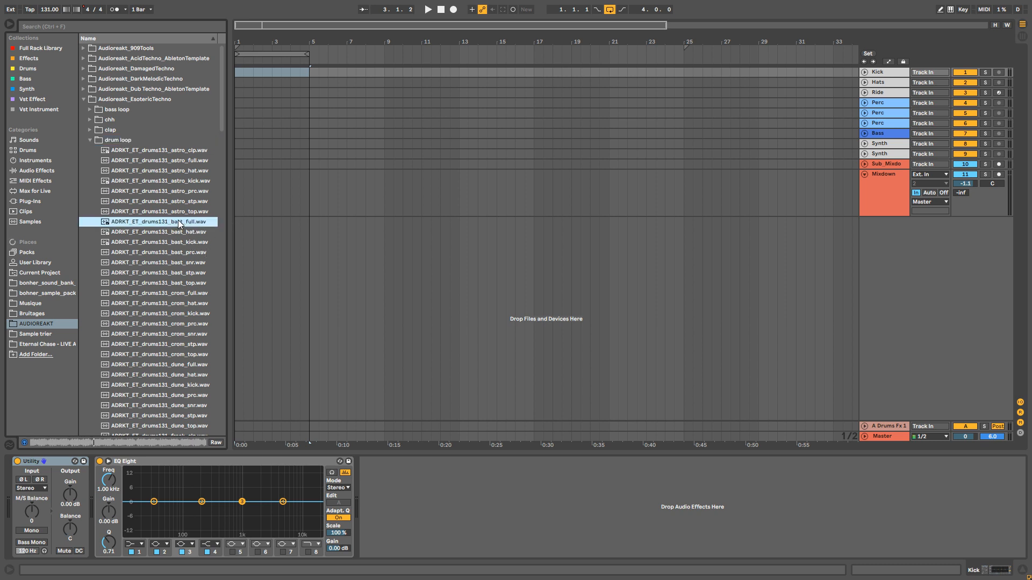
{"action": "left_click_drag", "start_coordinate": [166, 243], "coordinate": [235, 74]}
Solo the Kick track and listen to its loop with its device chain shown.
{"action": "key", "text": "space"}
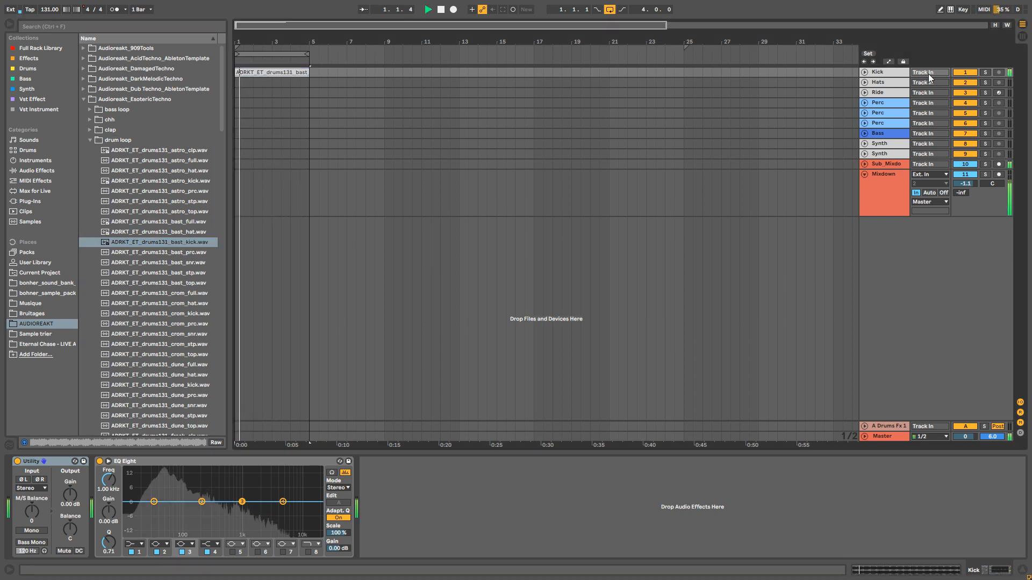
{"action": "left_click", "coordinate": [985, 73]}
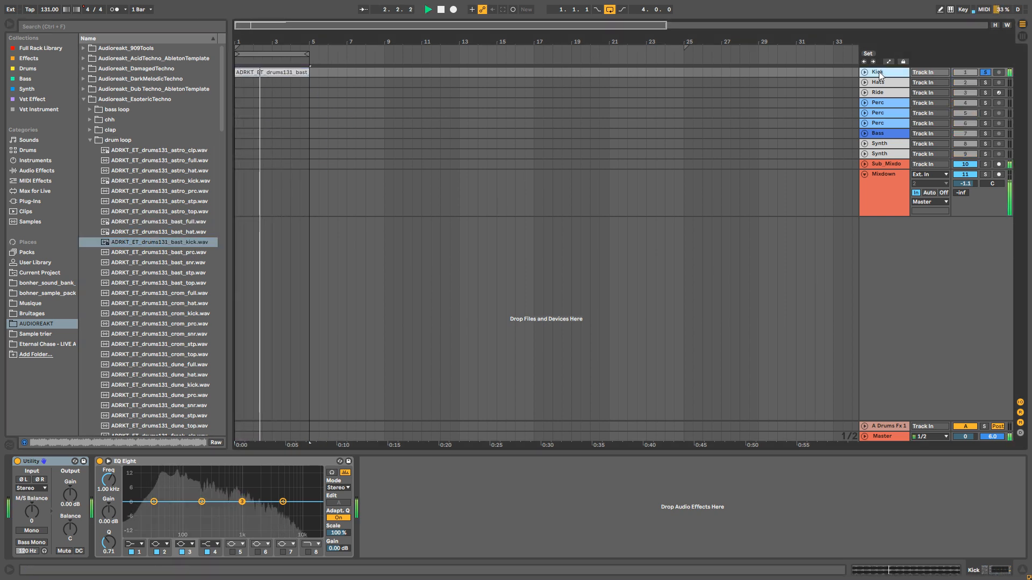
{"action": "double_click", "coordinate": [879, 75]}
{"action": "key", "text": "space"}
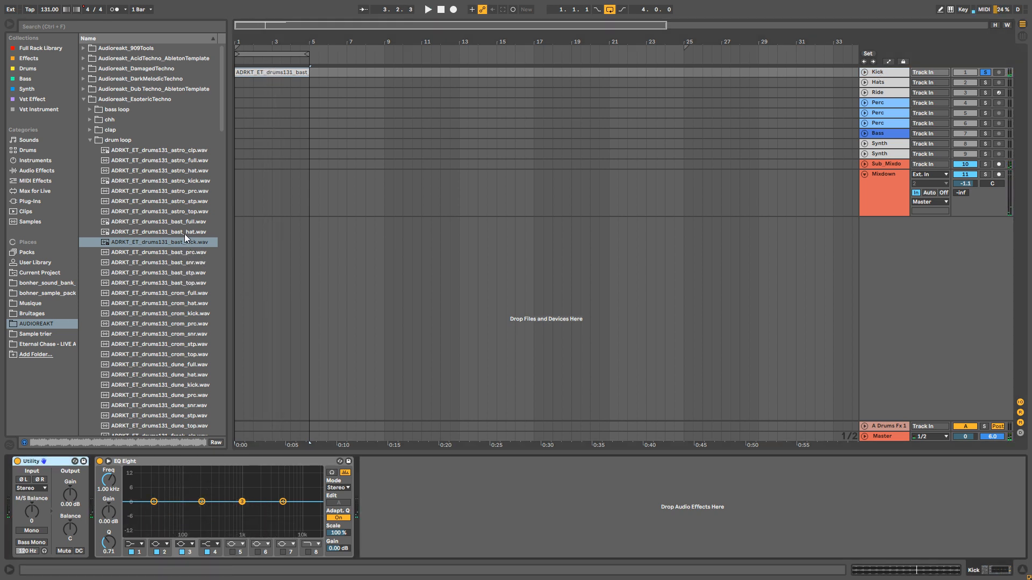
Place ADRKT_ET_drums131_bast_hat.wav at bar 1 of the Hats track and play it together with the unsoloed Kick track.
{"action": "left_click_drag", "start_coordinate": [185, 234], "coordinate": [240, 85]}
{"action": "key", "text": "space"}
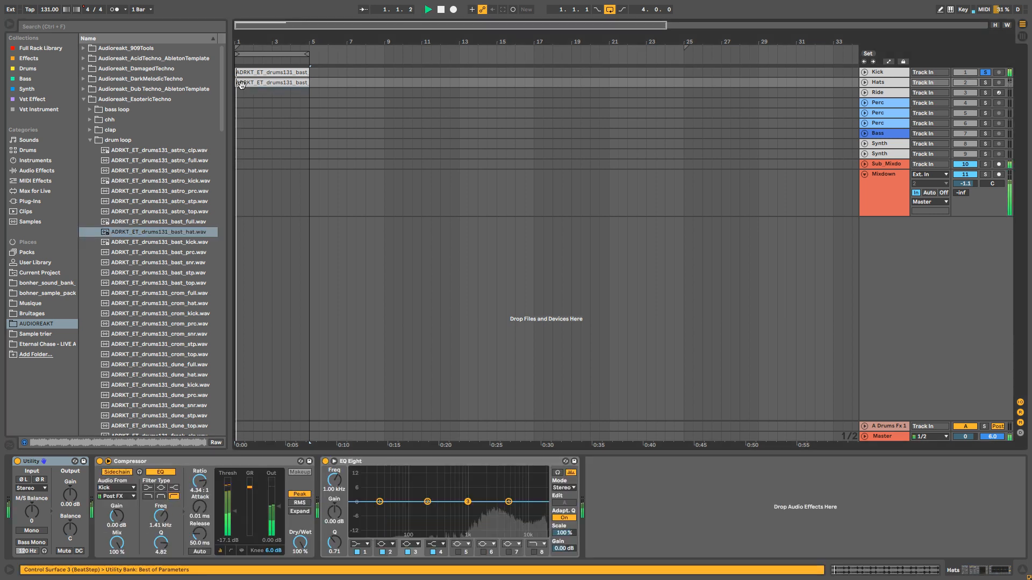
{"action": "left_click", "coordinate": [985, 73]}
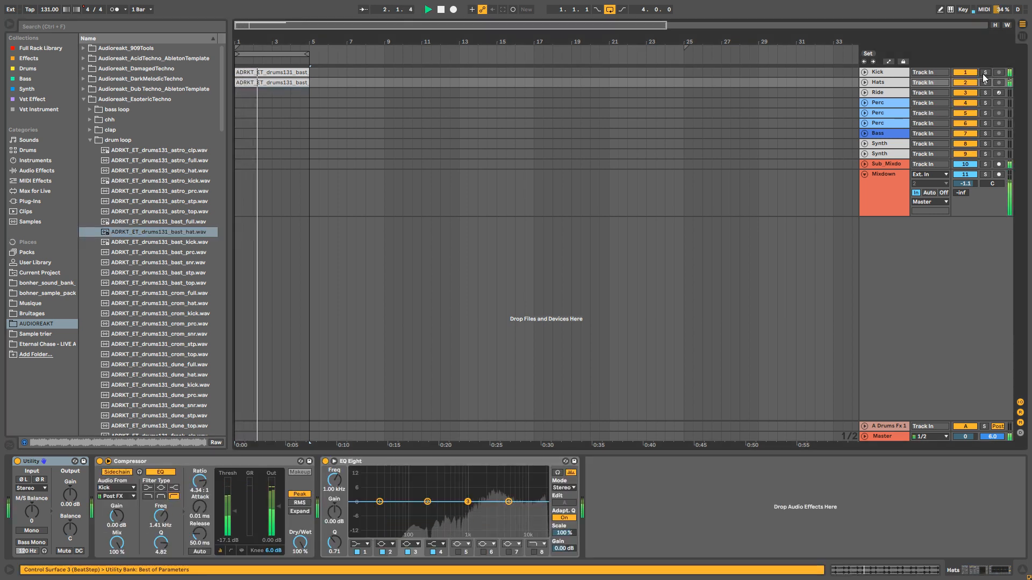
Unfold the Hats track and set its volume to -5.9 dB during playback.
{"action": "left_click", "coordinate": [882, 82]}
{"action": "left_click_drag", "start_coordinate": [945, 87], "coordinate": [965, 99]}
{"action": "key", "text": "space"}
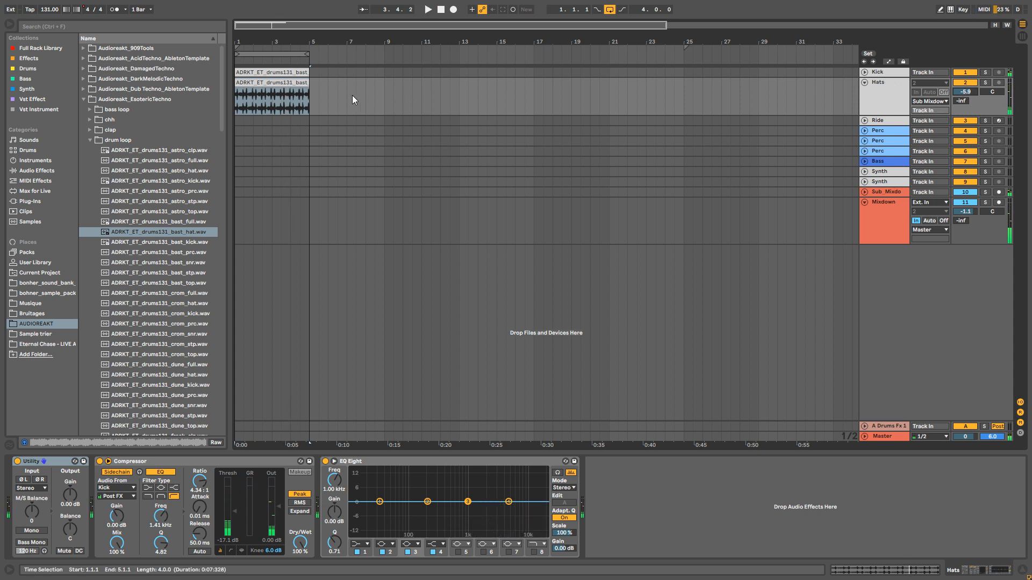
{"action": "left_click", "coordinate": [271, 85]}
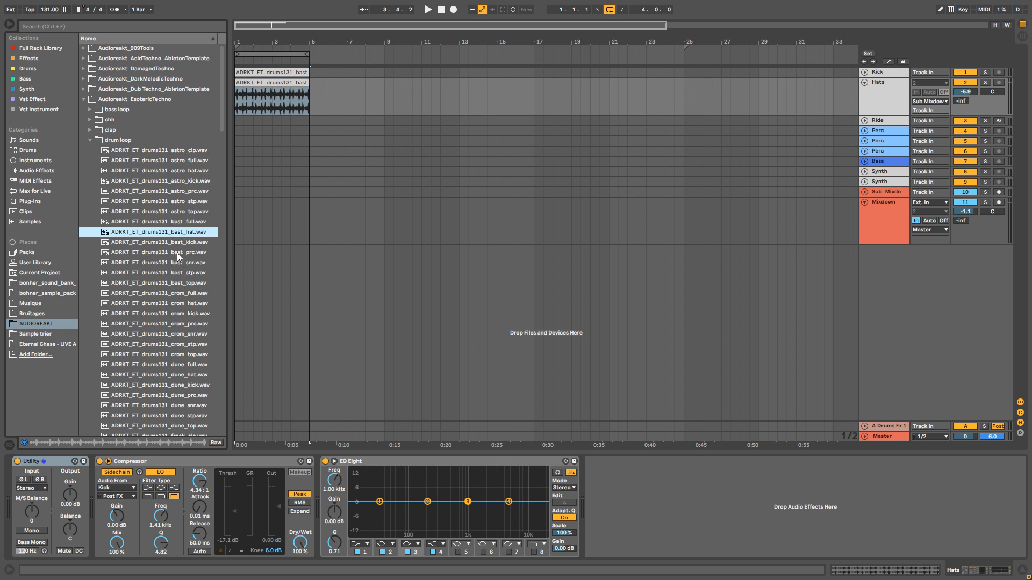
Place ADRKT_ET_drums131_bast_prc.wav at bar 1 of the first Perc track and set that track's volume to -16.0 dB.
{"action": "left_click", "coordinate": [176, 253]}
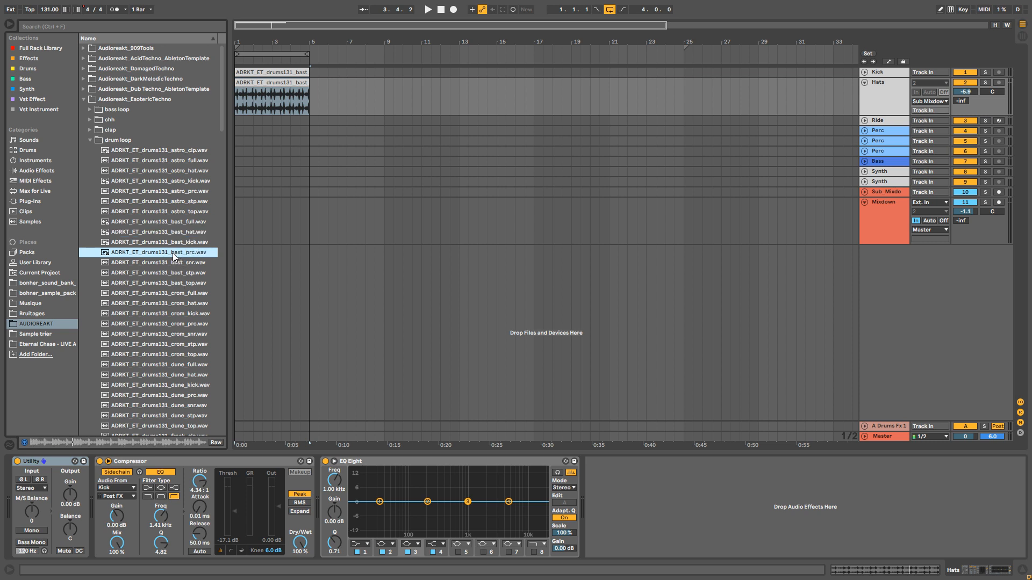
{"action": "left_click_drag", "start_coordinate": [173, 253], "coordinate": [237, 133]}
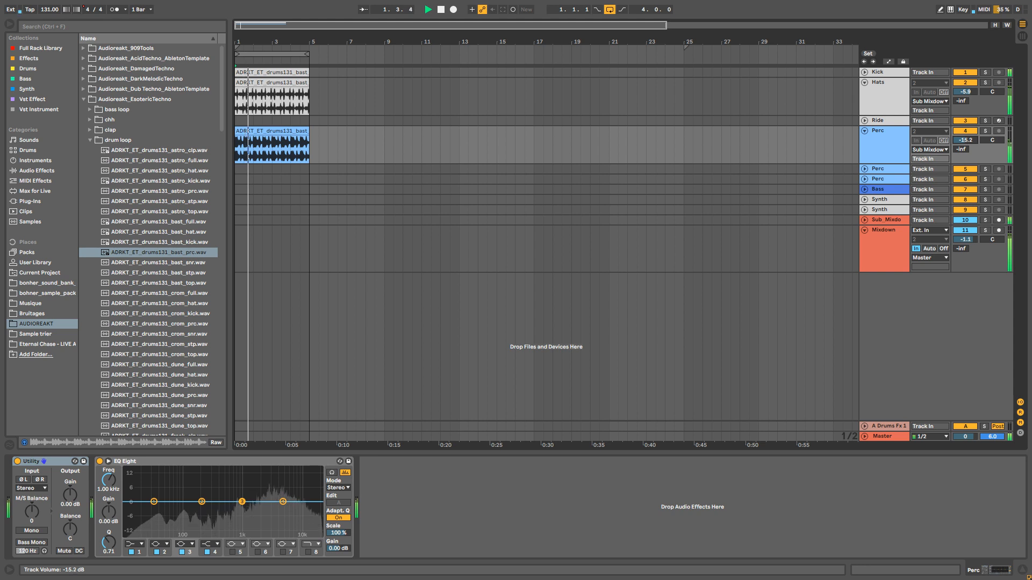
{"action": "left_click_drag", "start_coordinate": [960, 140], "coordinate": [960, 144]}
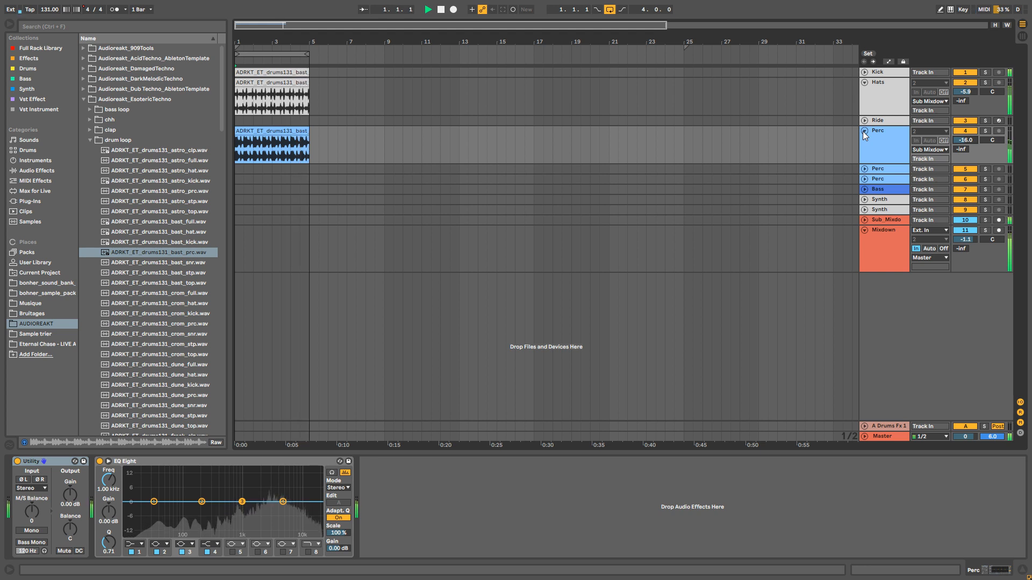
{"action": "key", "text": "space"}
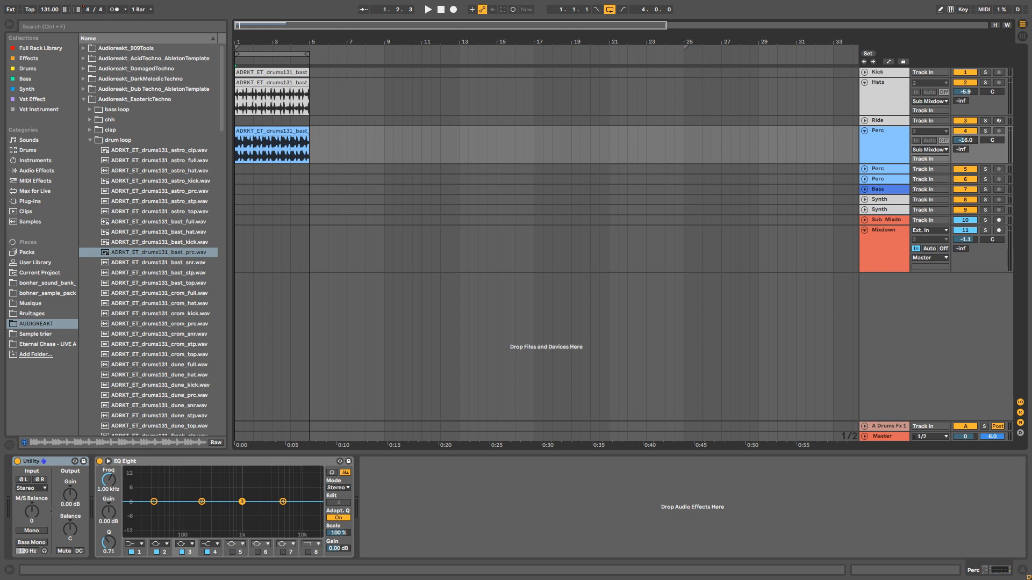
Audition loops from the perc loop (extra) folder and place ADRKT_ET_perc131_04.wav at bar 1 of the second Perc track.
{"action": "left_click", "coordinate": [89, 140]}
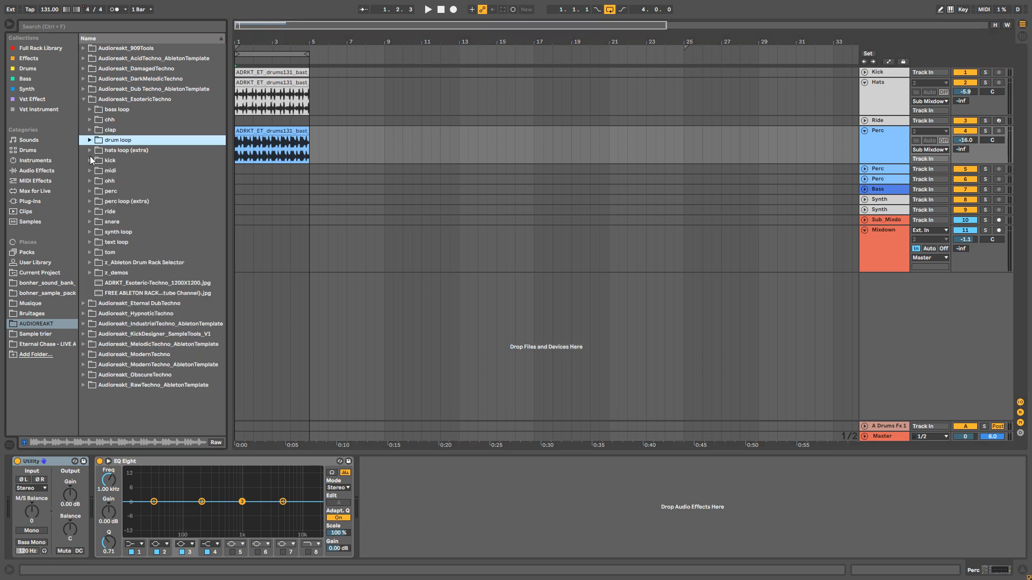
{"action": "left_click", "coordinate": [89, 202]}
{"action": "left_click", "coordinate": [147, 239]}
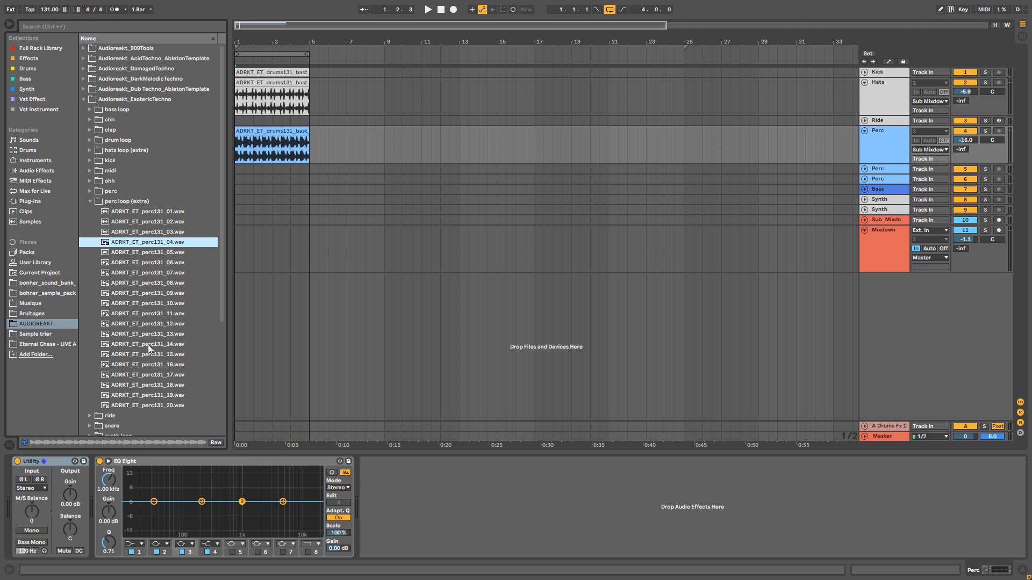
{"action": "left_click", "coordinate": [148, 345]}
{"action": "left_click", "coordinate": [159, 243]}
{"action": "left_click_drag", "start_coordinate": [143, 247], "coordinate": [236, 168]}
{"action": "key", "text": "space"}
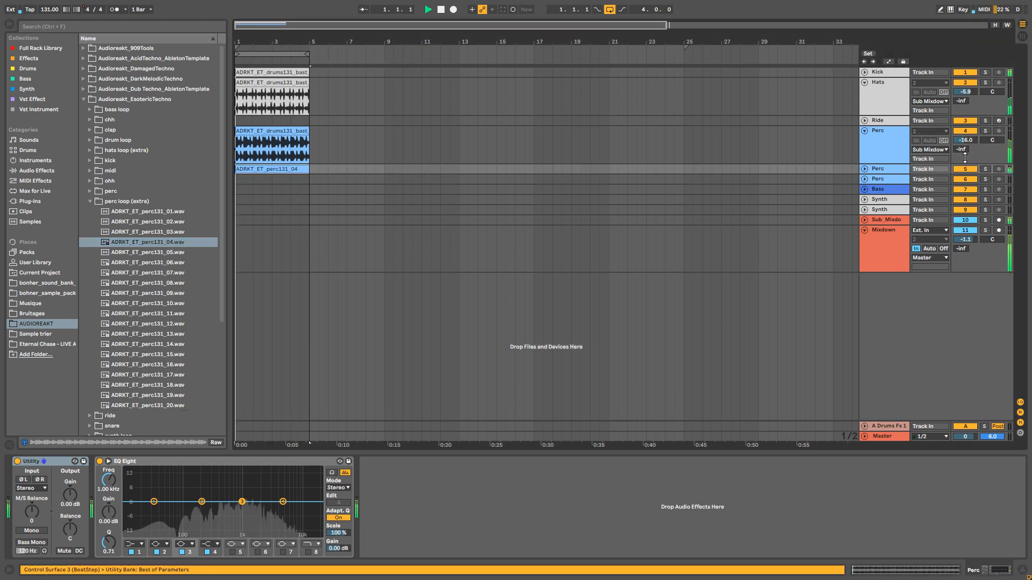
Put the third Perc track's kick-sidechained Compressor onto the second Perc track and check it during playback.
{"action": "left_click", "coordinate": [882, 177]}
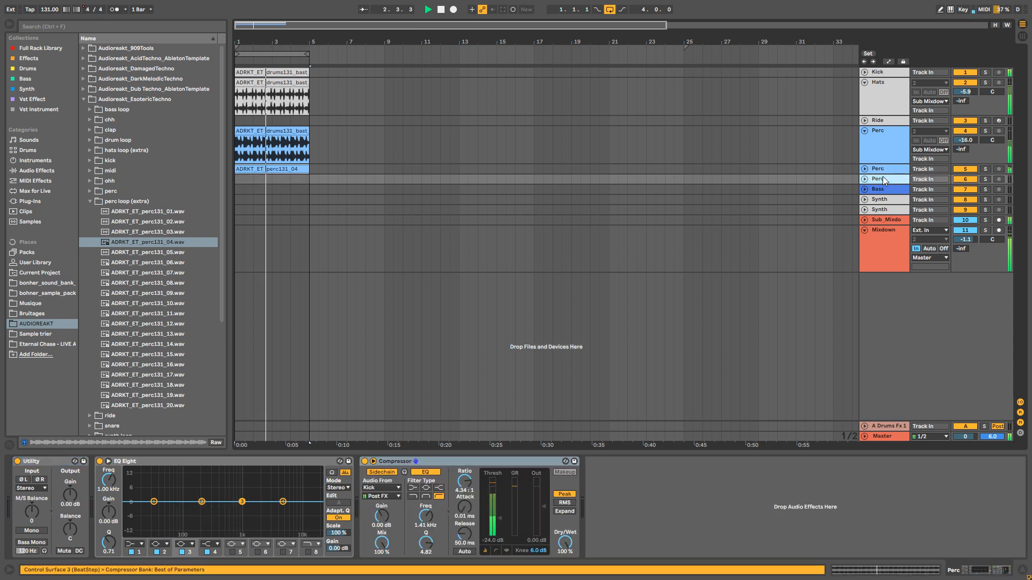
{"action": "left_click_drag", "start_coordinate": [453, 463], "coordinate": [877, 179]}
{"action": "left_click", "coordinate": [879, 170]}
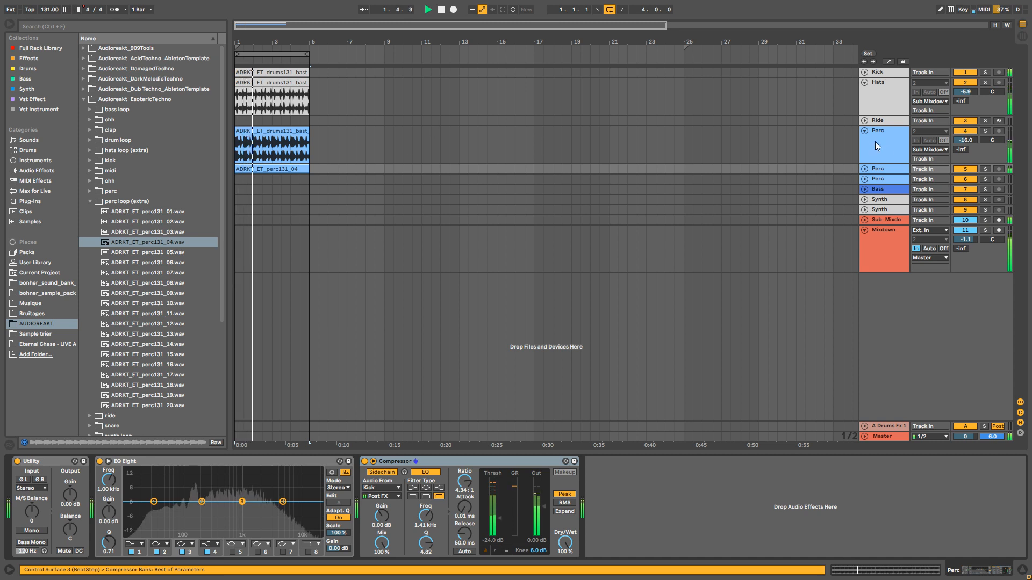
{"action": "key", "text": "space"}
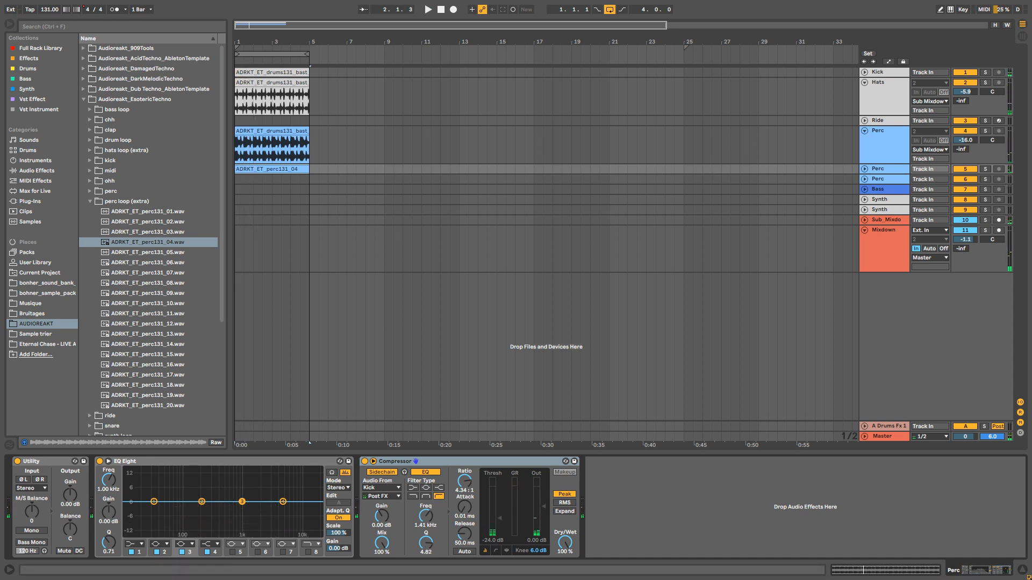
Audition ADRKT_ET_bass131_naen_Gm.wav from the bass loop folder and place it at bar 1 of the Bass track.
{"action": "left_click", "coordinate": [95, 201]}
{"action": "left_click", "coordinate": [89, 110]}
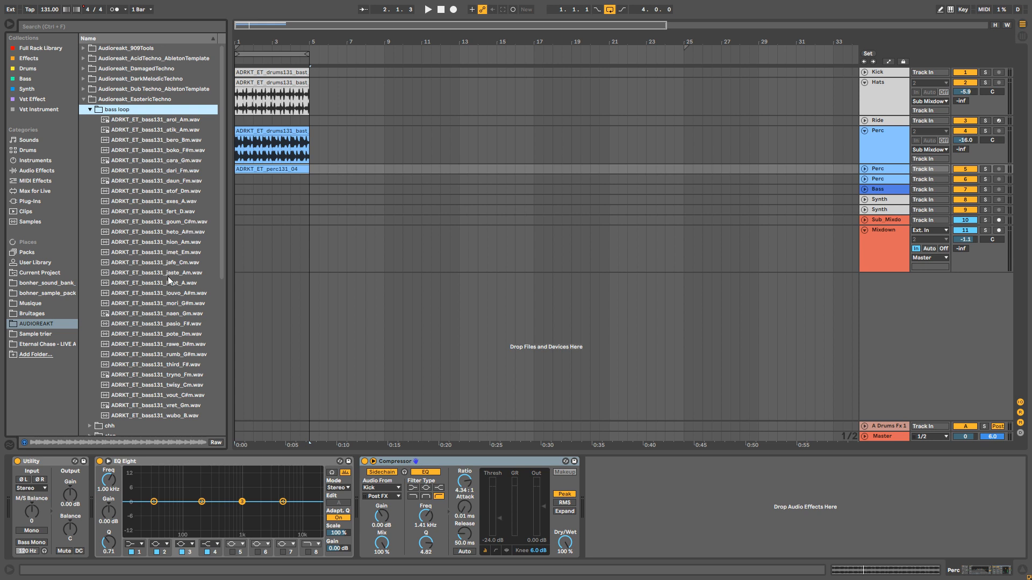
{"action": "left_click", "coordinate": [176, 314]}
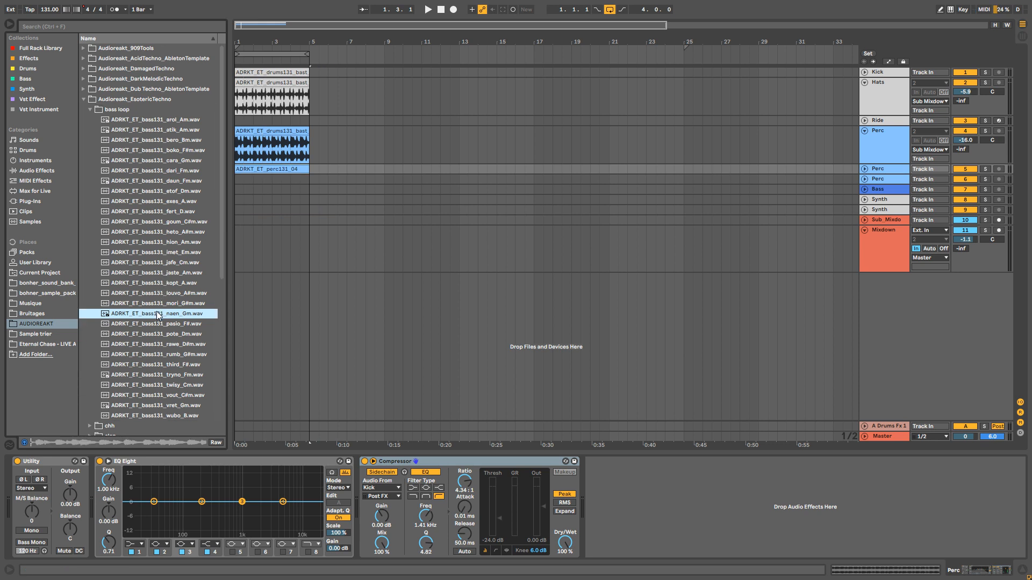
{"action": "left_click_drag", "start_coordinate": [154, 311], "coordinate": [237, 192]}
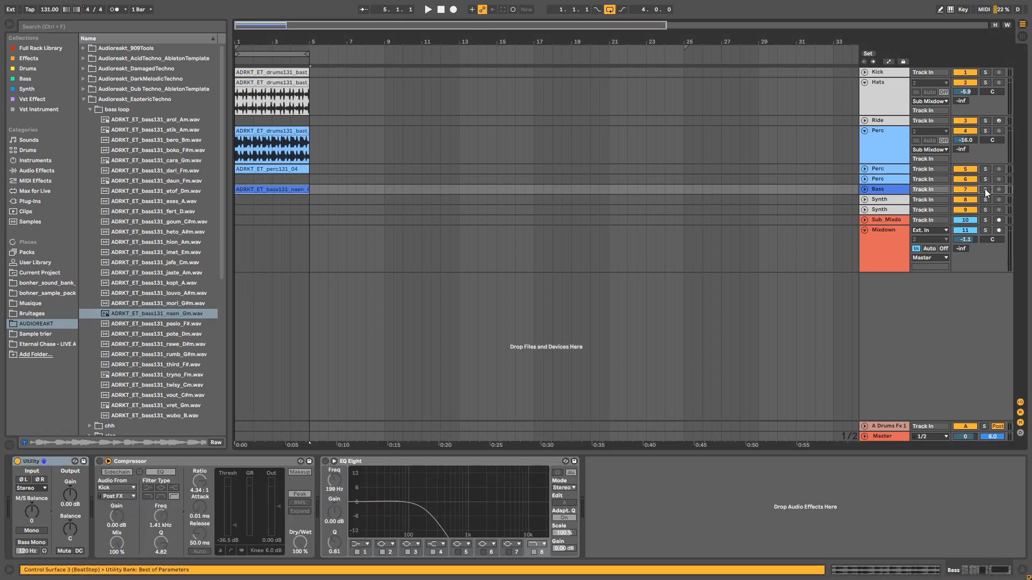
Enable the Bass track's Compressor and EQ Eight while auditioning the bass soloed and in the full mix.
{"action": "key", "text": "space"}
{"action": "left_click", "coordinate": [985, 190]}
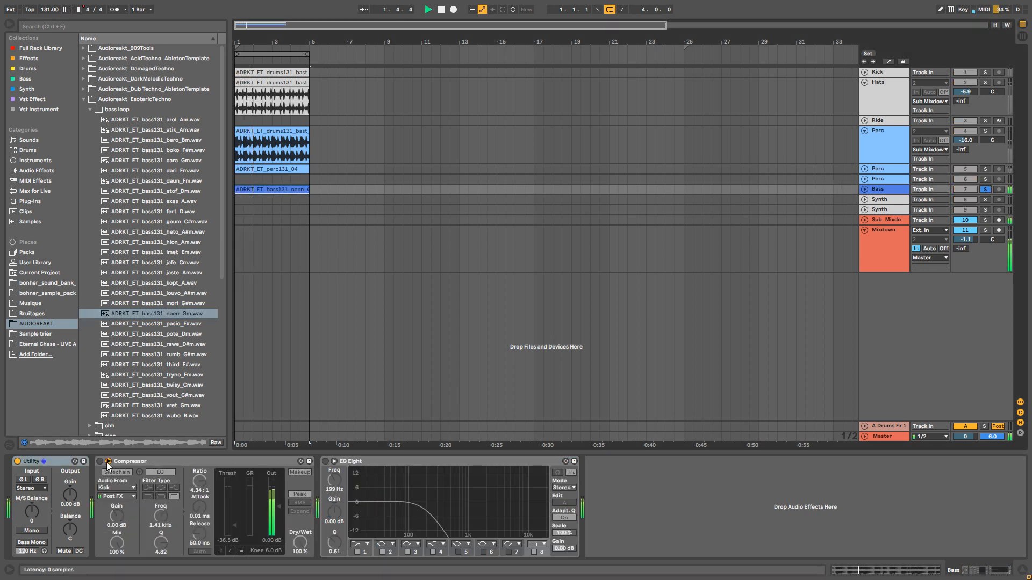
{"action": "left_click", "coordinate": [108, 462]}
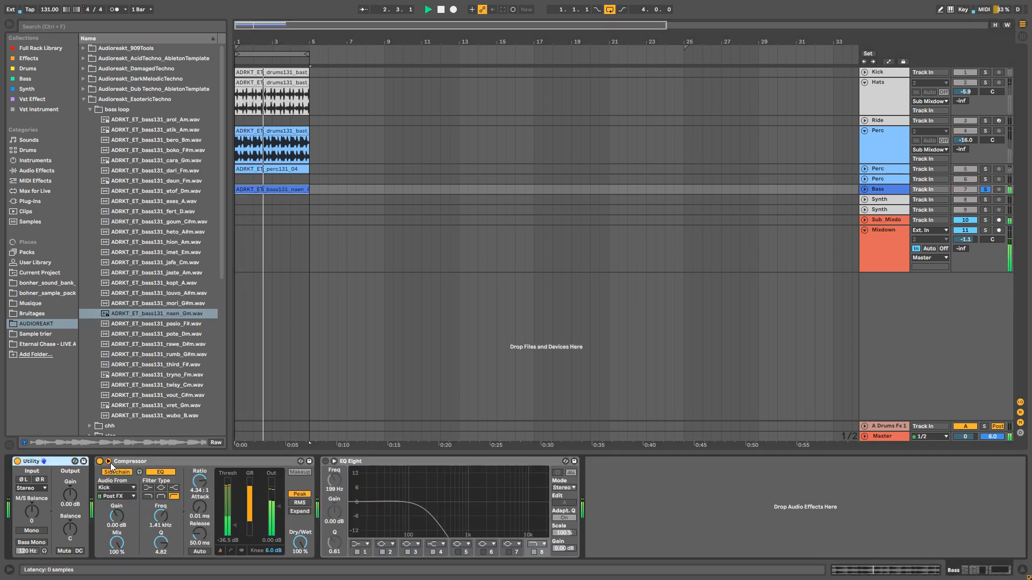
{"action": "left_click", "coordinate": [325, 461]}
{"action": "left_click", "coordinate": [986, 189]}
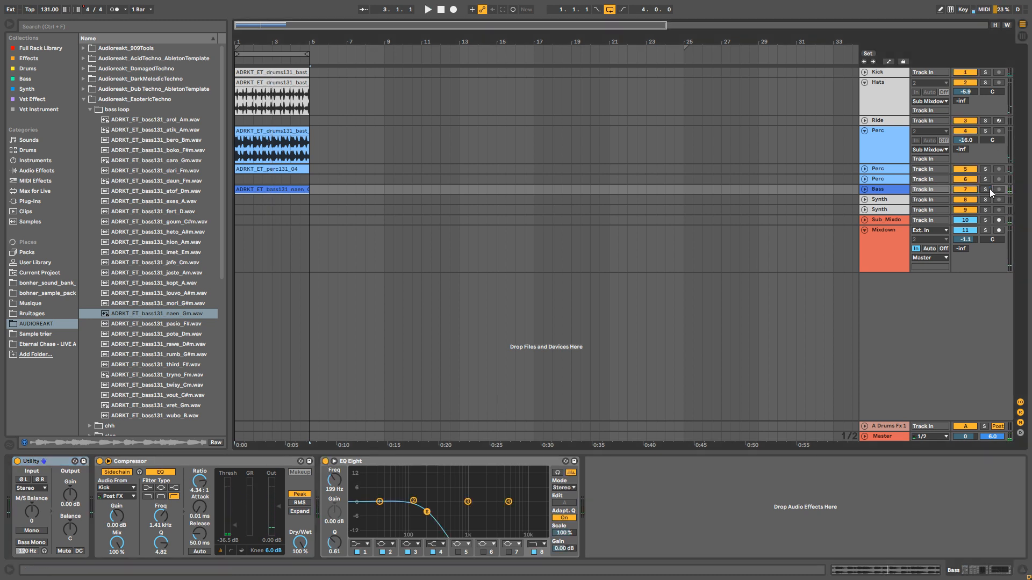
{"action": "key", "text": "space"}
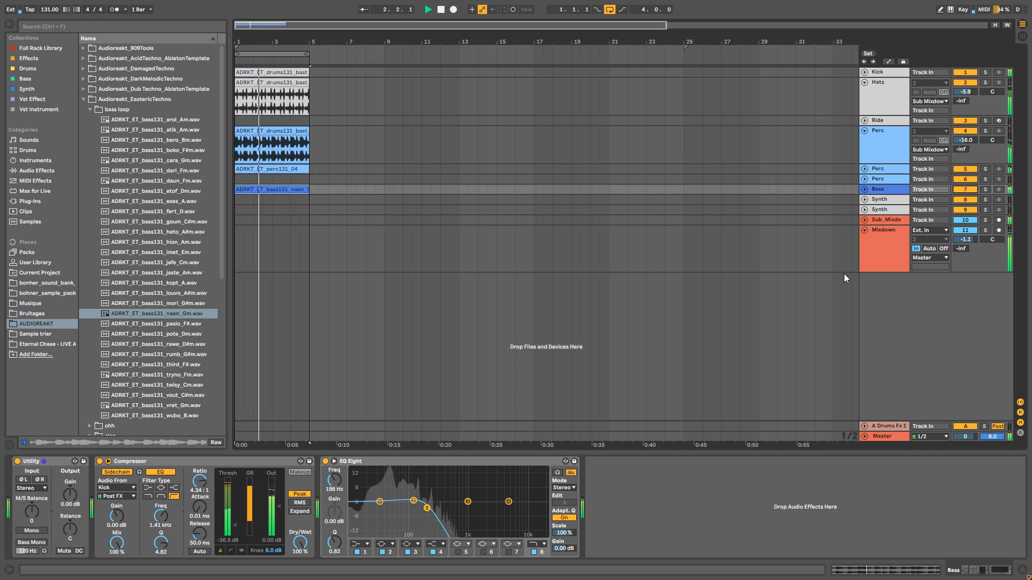
{"action": "key", "text": "space"}
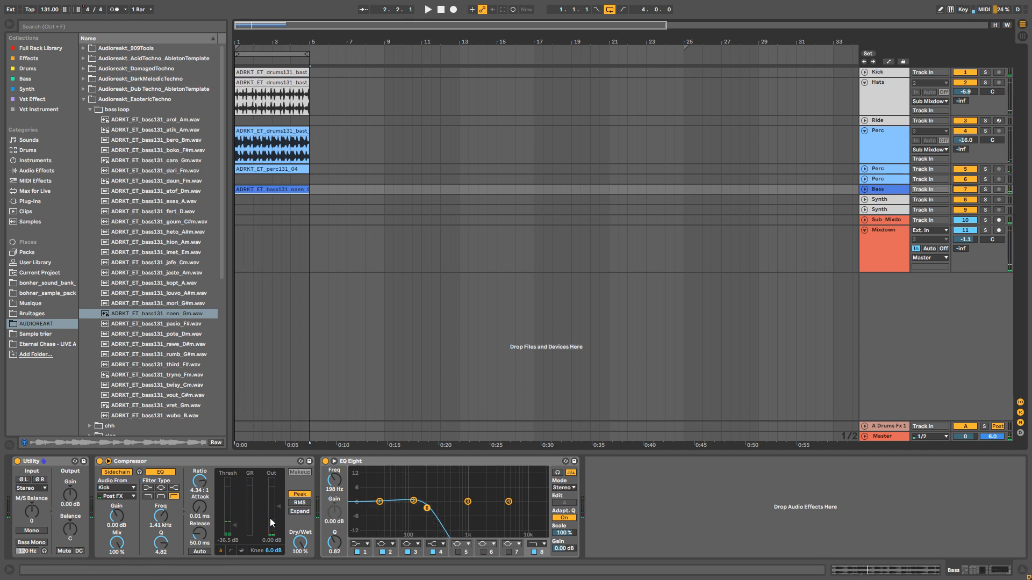
With the automation lanes shown, insert a MIDI track below the Bass track and name it Pad.
{"action": "key", "text": "a"}
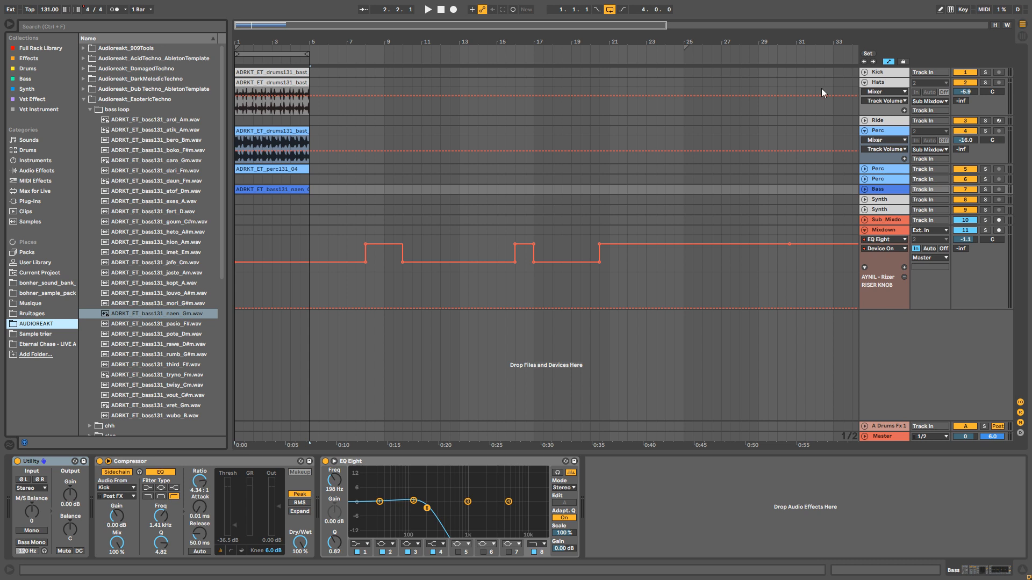
{"action": "left_click", "coordinate": [883, 192]}
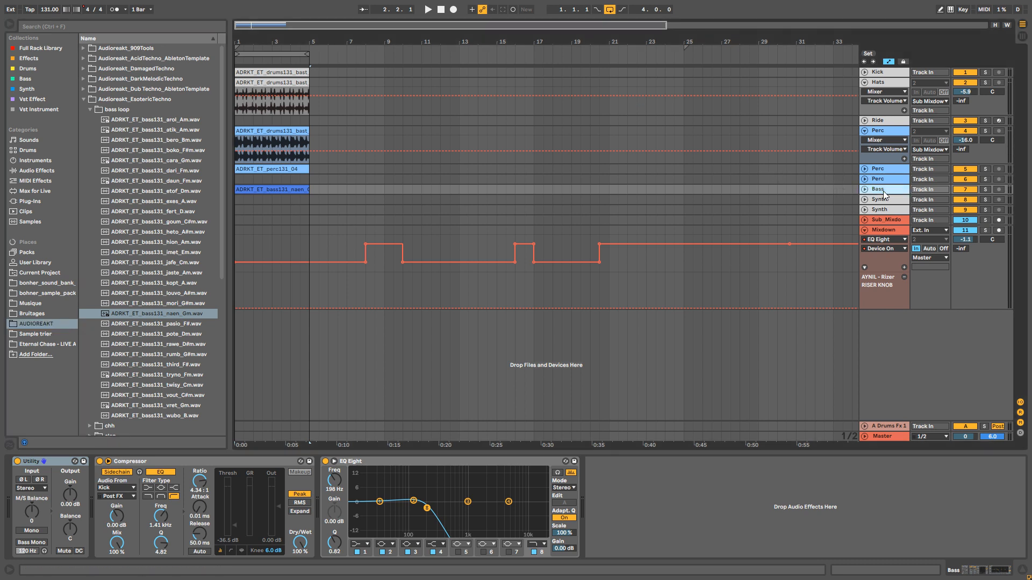
{"action": "key", "text": "ctrl+shift+t"}
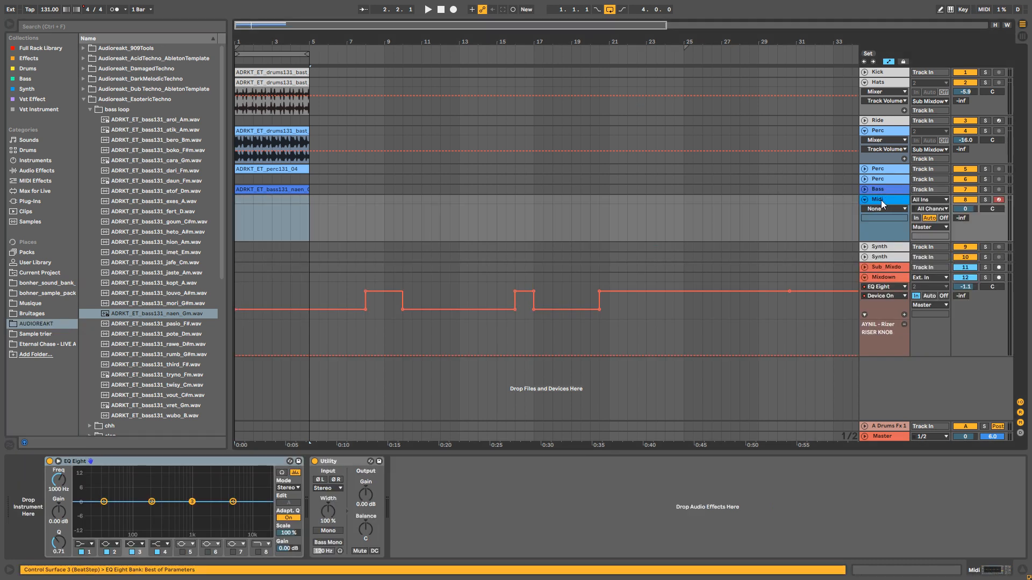
{"action": "left_click", "coordinate": [881, 200]}
{"action": "type", "text": "Pa"}
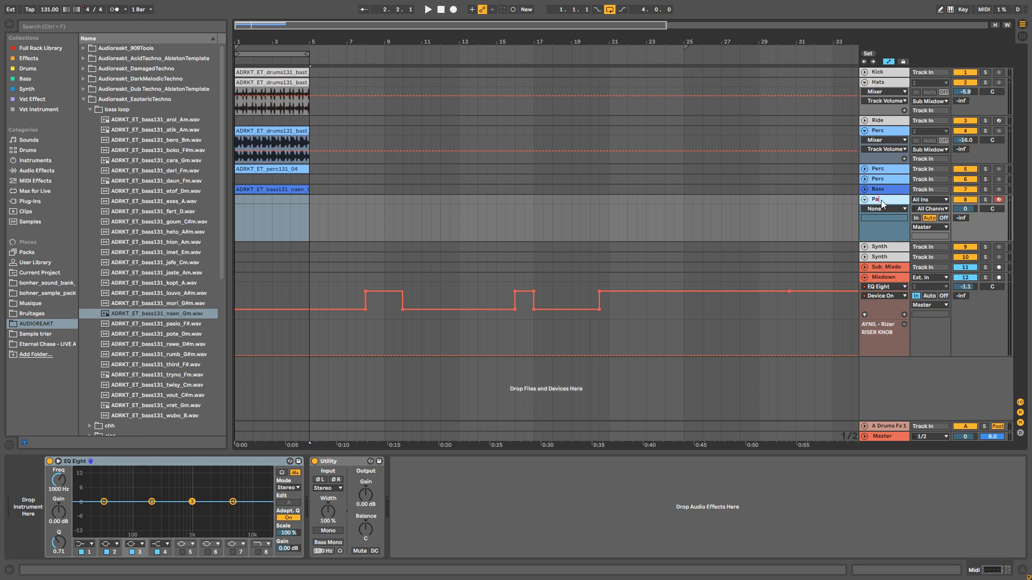
{"action": "type", "text": "d"}
{"action": "key", "text": "Return"}
Load the Wavetable instrument onto the Pad track ahead of its EQ Eight and Utility.
{"action": "left_click", "coordinate": [40, 174]}
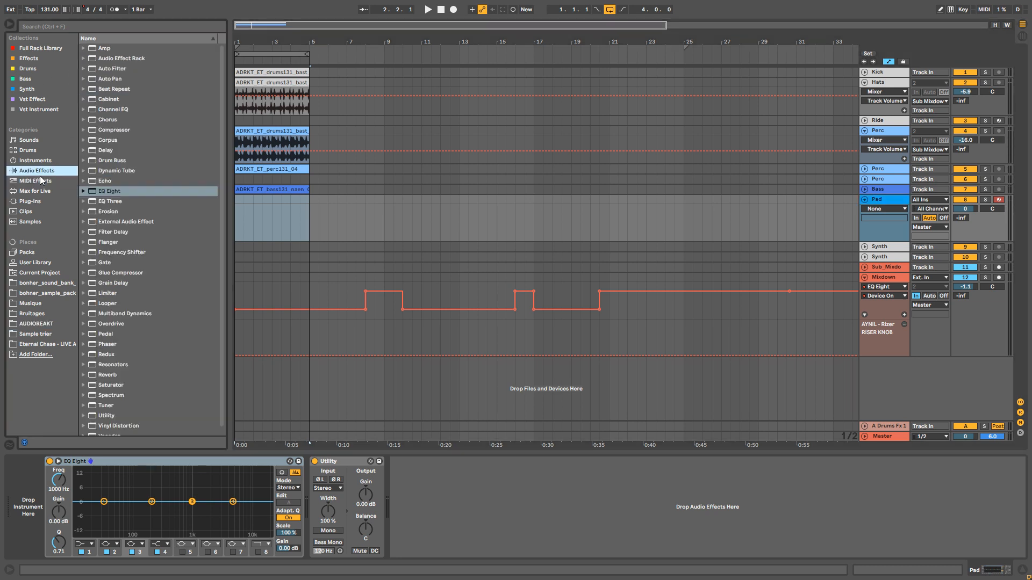
{"action": "left_click", "coordinate": [45, 162]}
{"action": "left_click_drag", "start_coordinate": [109, 159], "coordinate": [32, 517]}
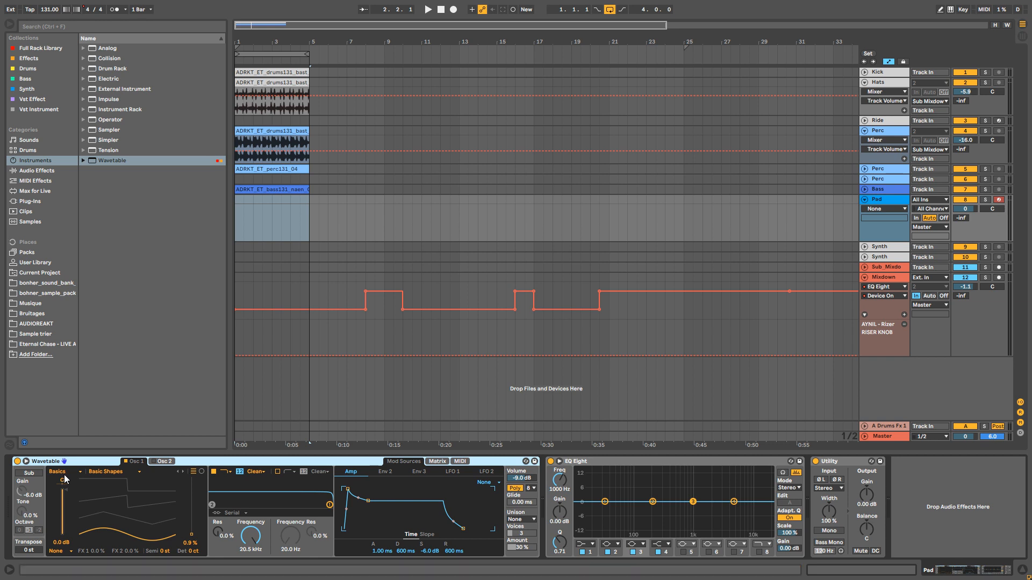
Set Wavetable's oscillator 1 to Plastic Shimmer from the Complex category, with its wavetable position at 55%.
{"action": "left_click", "coordinate": [65, 474]}
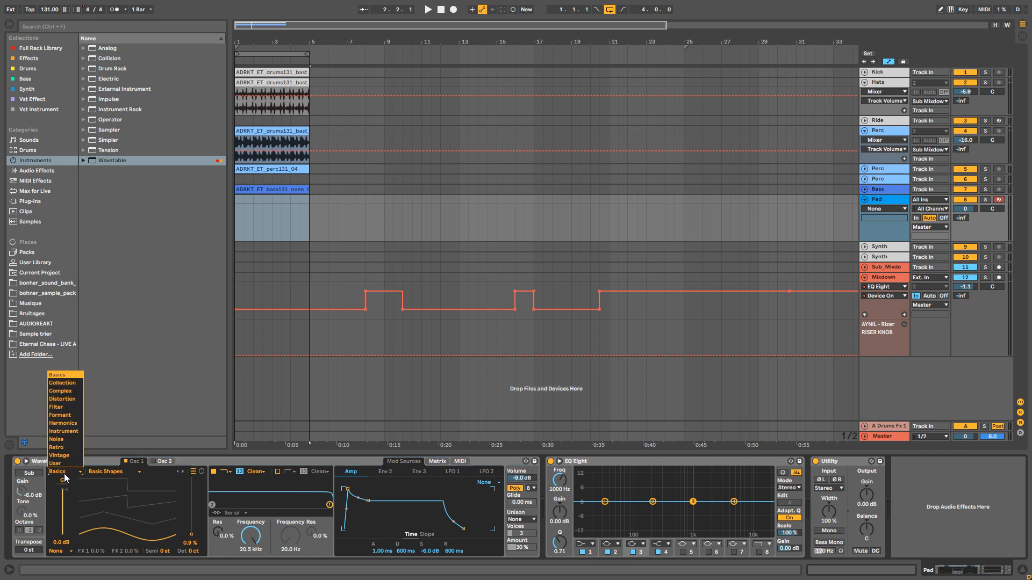
{"action": "left_click", "coordinate": [68, 392]}
{"action": "left_click", "coordinate": [118, 473]}
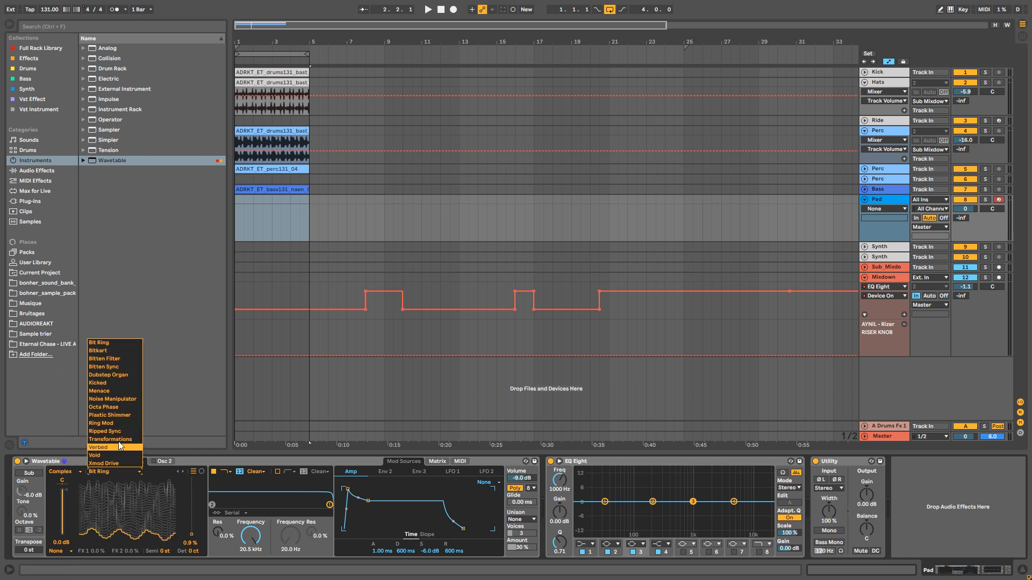
{"action": "left_click", "coordinate": [113, 415]}
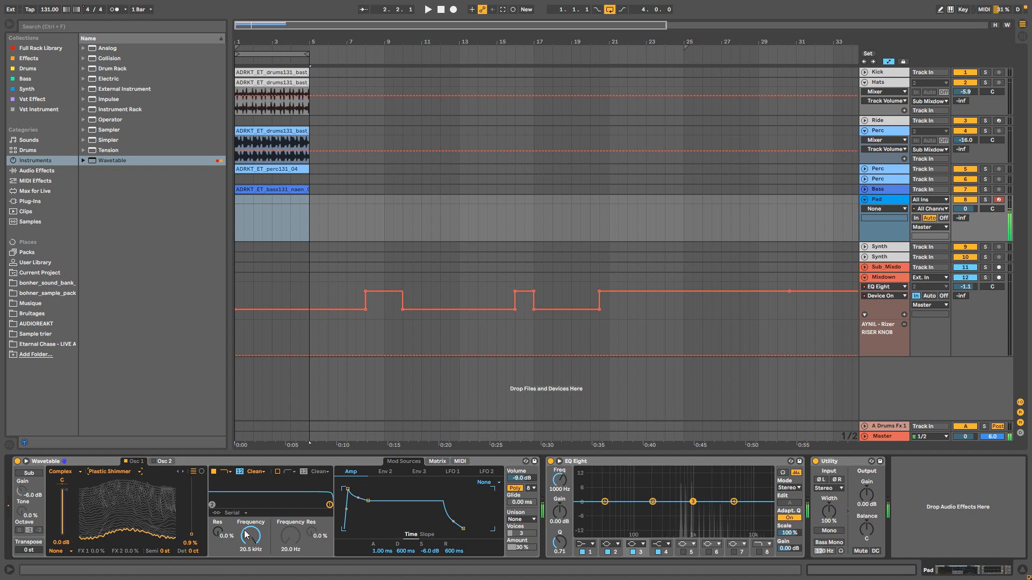
{"action": "left_click_drag", "start_coordinate": [191, 534], "coordinate": [191, 502]}
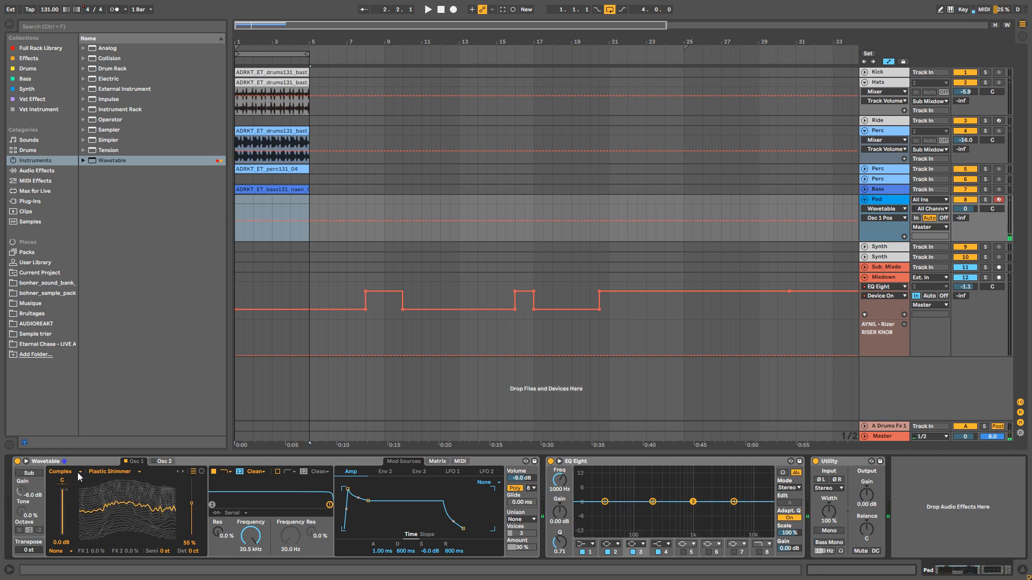
Enable the sub oscillator at 100% tone, octave 0 and -6.7 dB gain, auditioning it with oscillator 1 temporarily off.
{"action": "left_click", "coordinate": [31, 475]}
{"action": "left_click", "coordinate": [31, 475]}
{"action": "left_click_drag", "start_coordinate": [22, 509], "coordinate": [23, 475]}
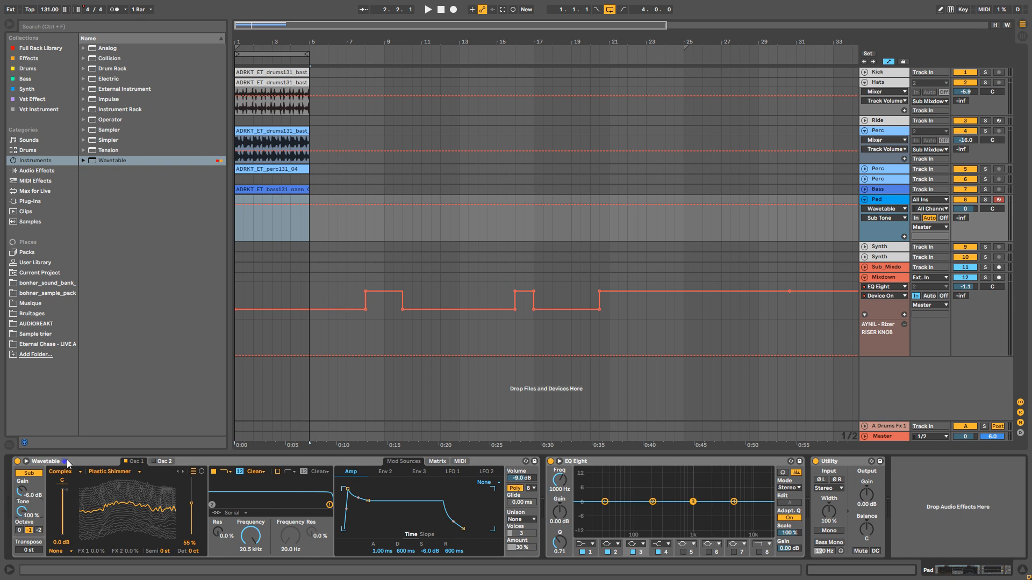
{"action": "left_click", "coordinate": [125, 461]}
{"action": "left_click_drag", "start_coordinate": [18, 516], "coordinate": [19, 561]}
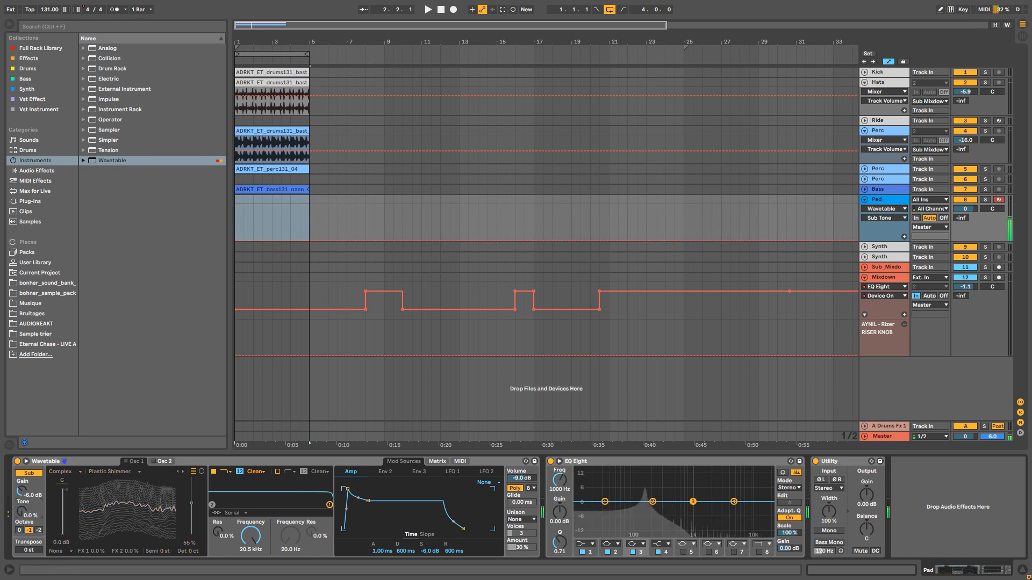
{"action": "left_click_drag", "start_coordinate": [20, 514], "coordinate": [21, 467]}
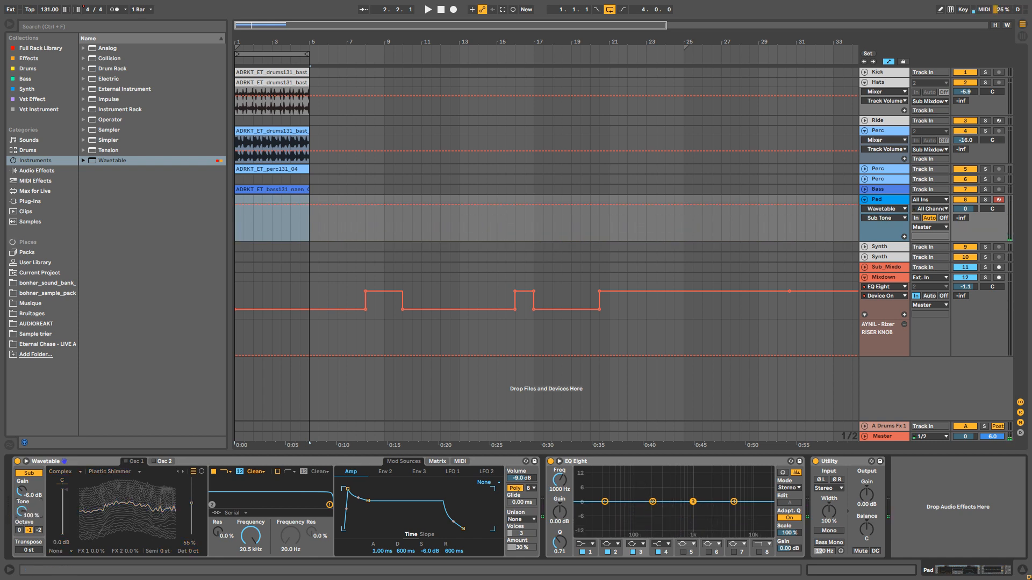
{"action": "left_click", "coordinate": [19, 530]}
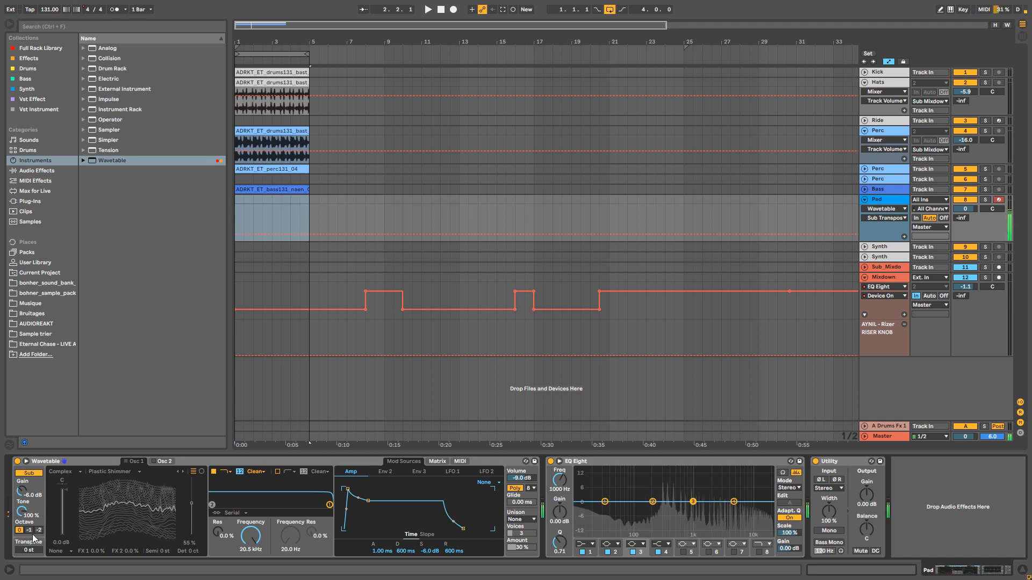
{"action": "left_click_drag", "start_coordinate": [22, 491], "coordinate": [21, 493]}
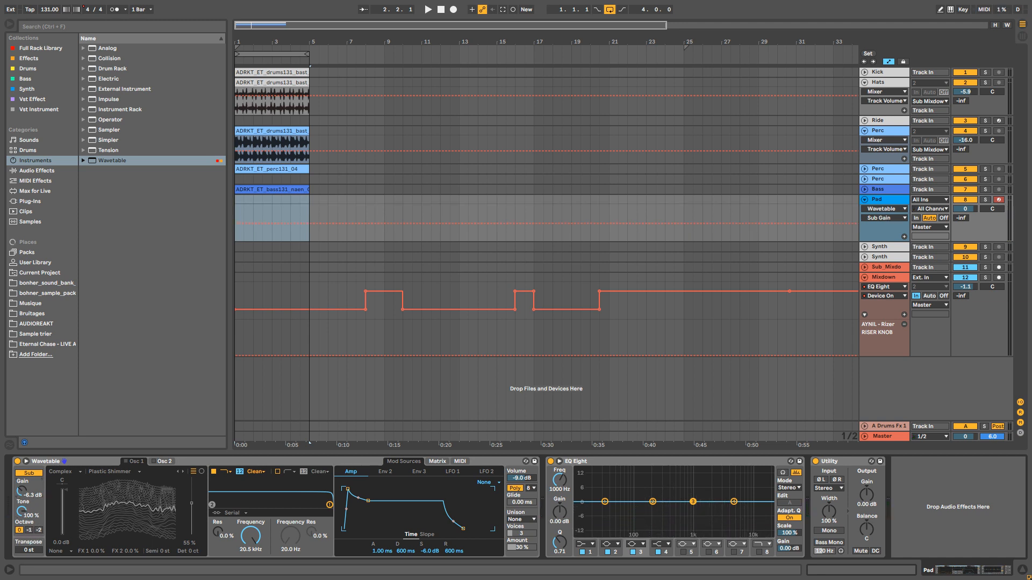
{"action": "left_click", "coordinate": [126, 462]}
{"action": "left_click", "coordinate": [126, 462]}
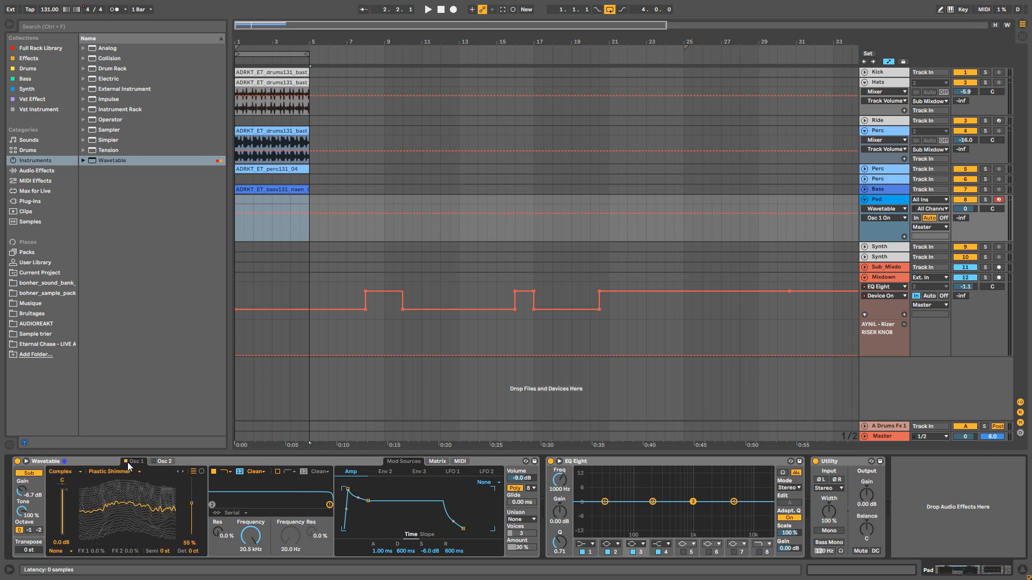
Transpose oscillator 1 up by 7 semitones.
{"action": "left_click", "coordinate": [162, 552]}
{"action": "type", "text": "7"}
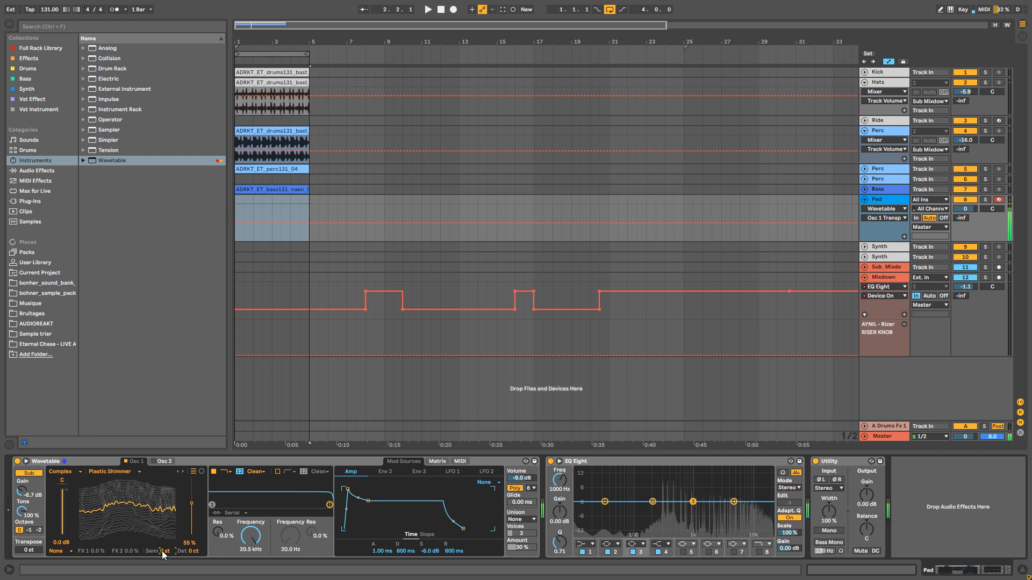
{"action": "left_click_drag", "start_coordinate": [163, 552], "coordinate": [162, 537]}
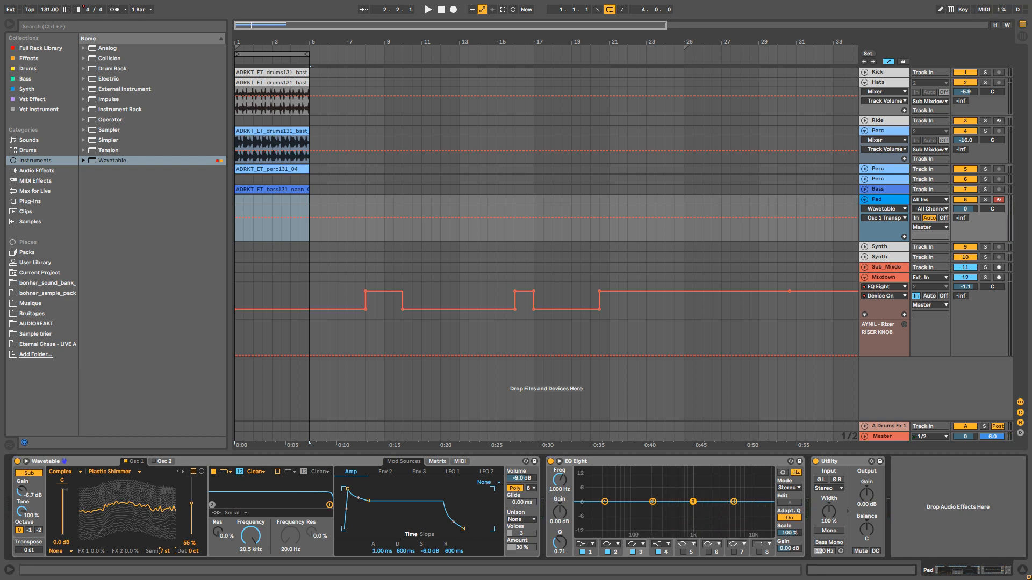
Enable oscillator 2 with Basic Shapes at 67% position, tuned up 7 semitones and detuned by 20 ct.
{"action": "left_click", "coordinate": [157, 461]}
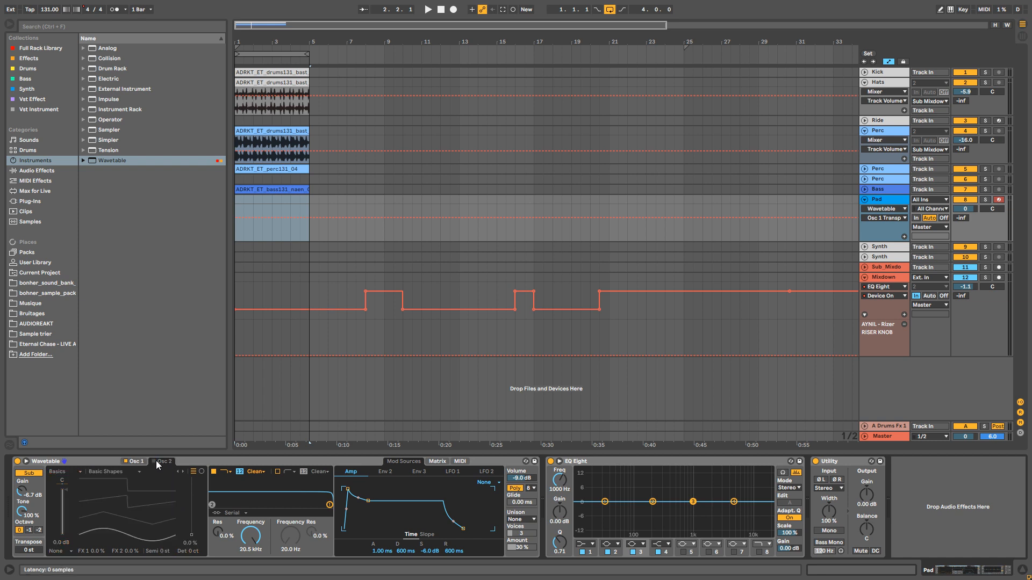
{"action": "left_click", "coordinate": [154, 461]}
{"action": "left_click_drag", "start_coordinate": [192, 530], "coordinate": [192, 496]}
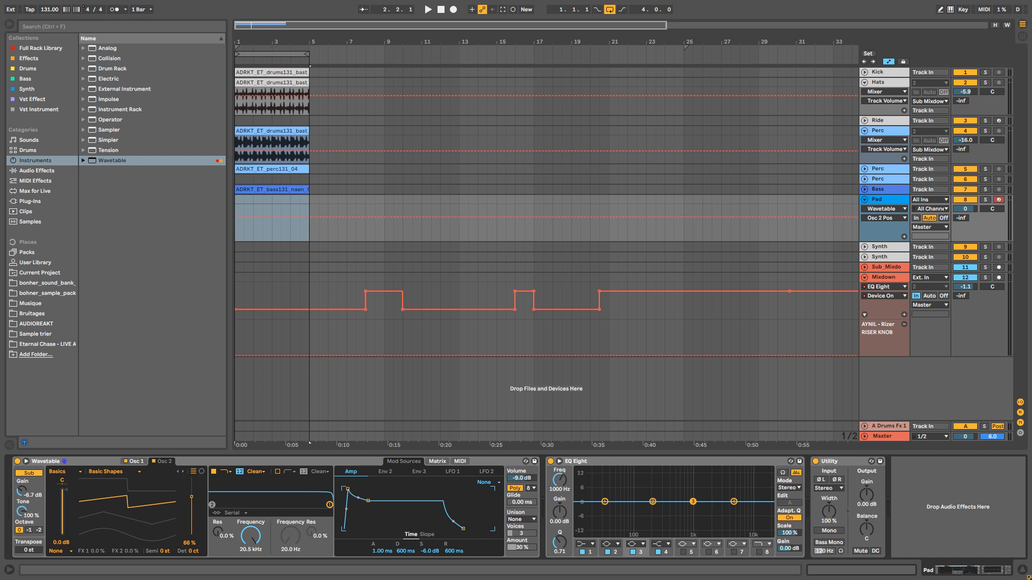
{"action": "left_click", "coordinate": [166, 551]}
{"action": "type", "text": "7"}
{"action": "left_click", "coordinate": [192, 551]}
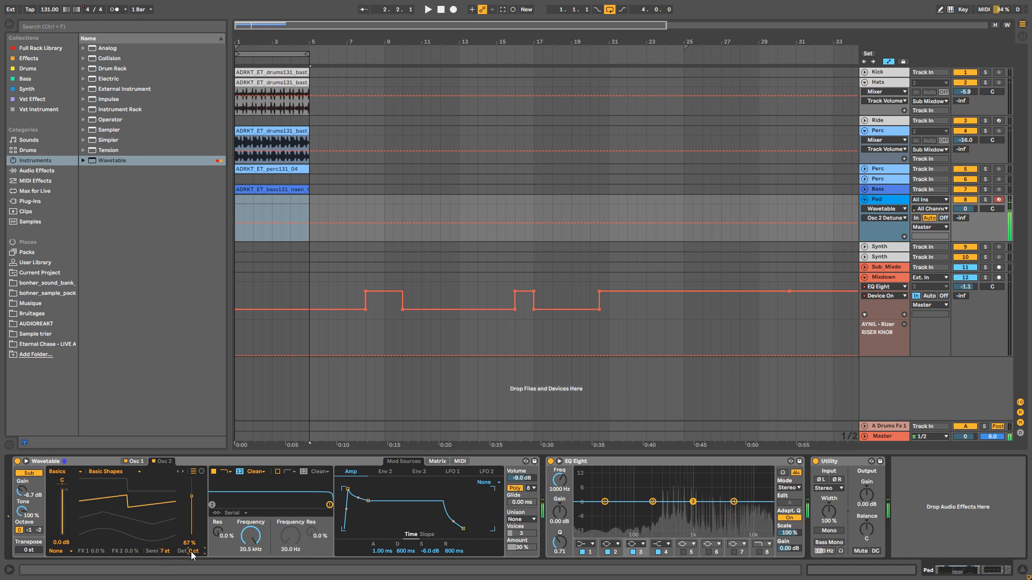
{"action": "left_click_drag", "start_coordinate": [192, 552], "coordinate": [191, 542]}
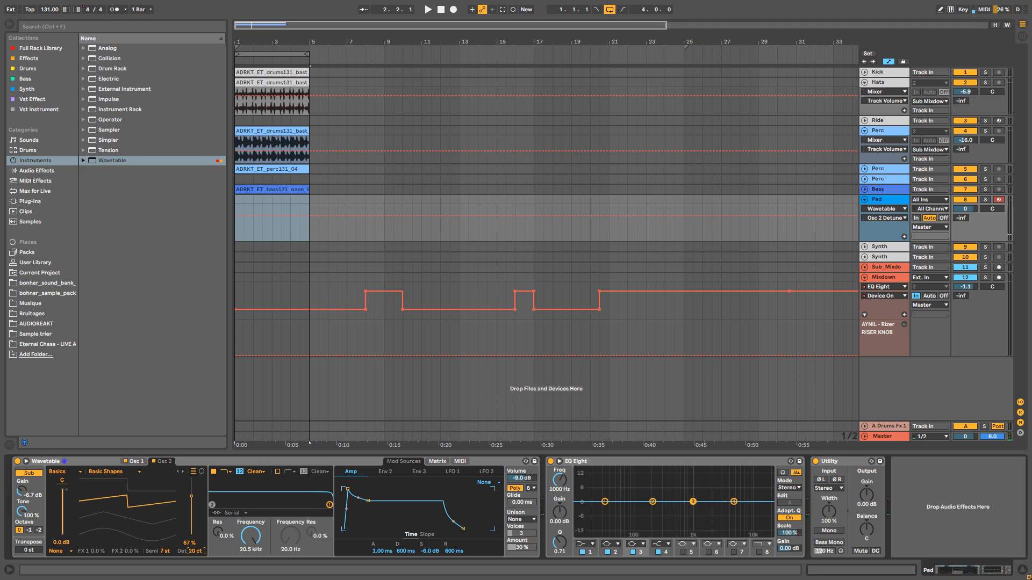
Set Wavetable's unison to Classic with 8 voices and 90% amount, and lower the Pad track volume to -9.2 dB.
{"action": "left_click", "coordinate": [524, 519]}
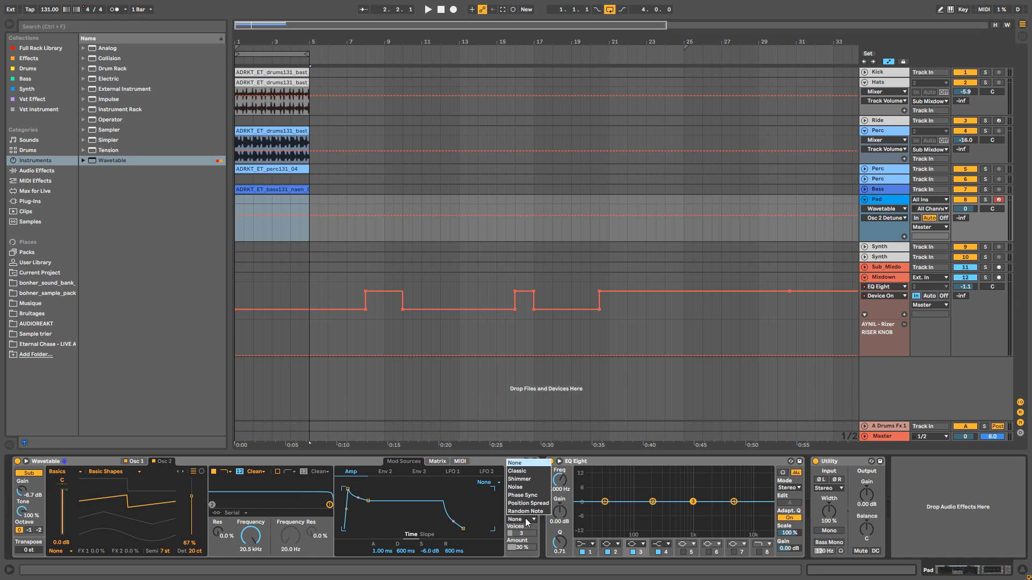
{"action": "left_click", "coordinate": [524, 472]}
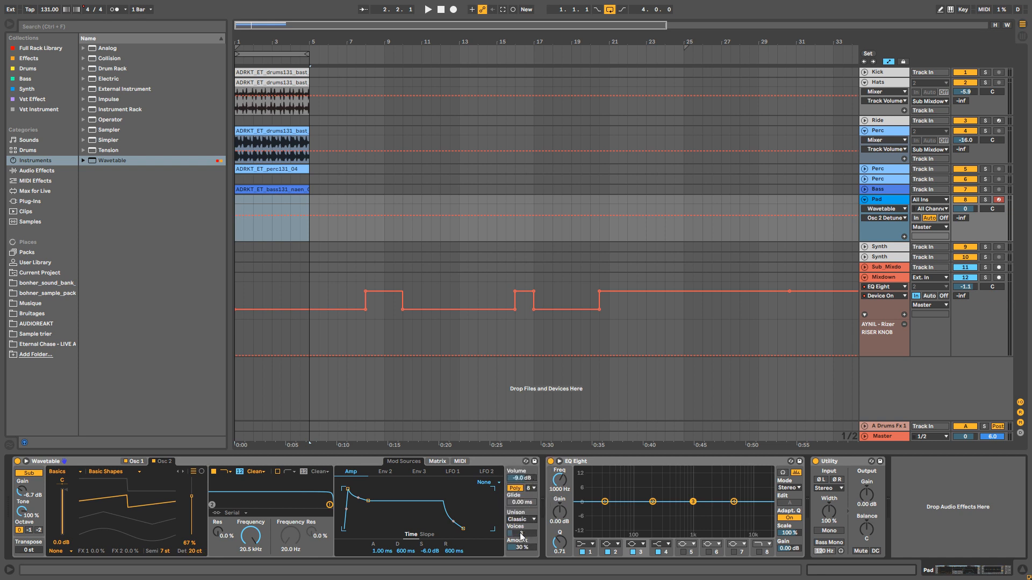
{"action": "left_click_drag", "start_coordinate": [520, 533], "coordinate": [519, 505]}
{"action": "left_click_drag", "start_coordinate": [519, 548], "coordinate": [520, 518]}
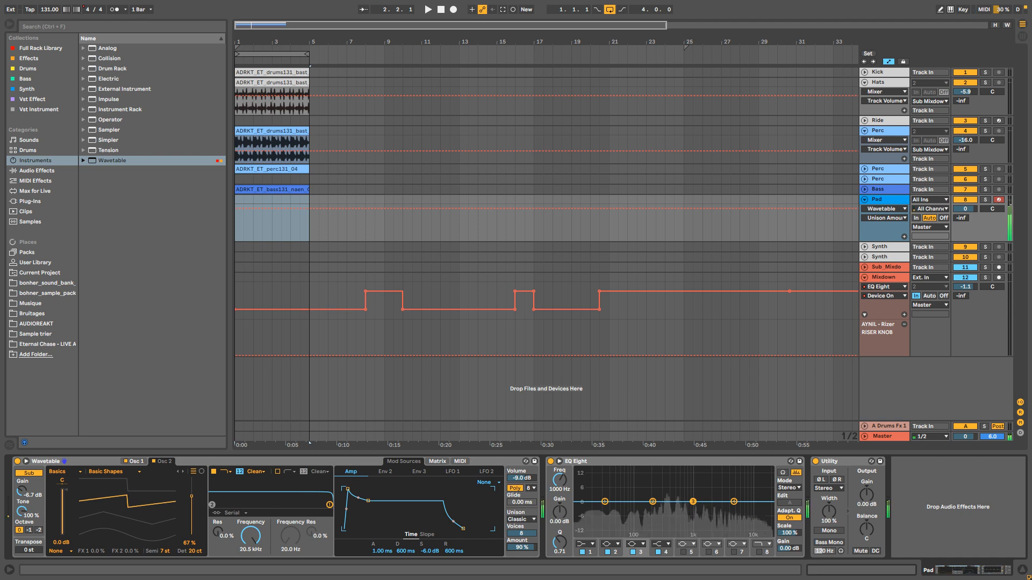
{"action": "left_click_drag", "start_coordinate": [967, 209], "coordinate": [967, 215]}
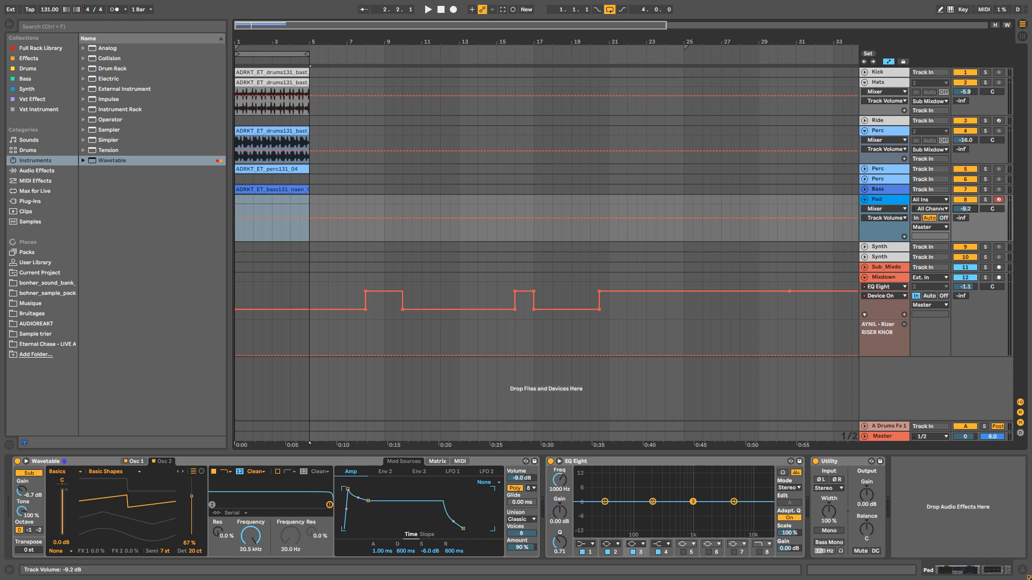
Shape the amp envelope with a 334 ms attack, 0.0 dB sustain and 2.49 s release.
{"action": "left_click", "coordinate": [437, 461]}
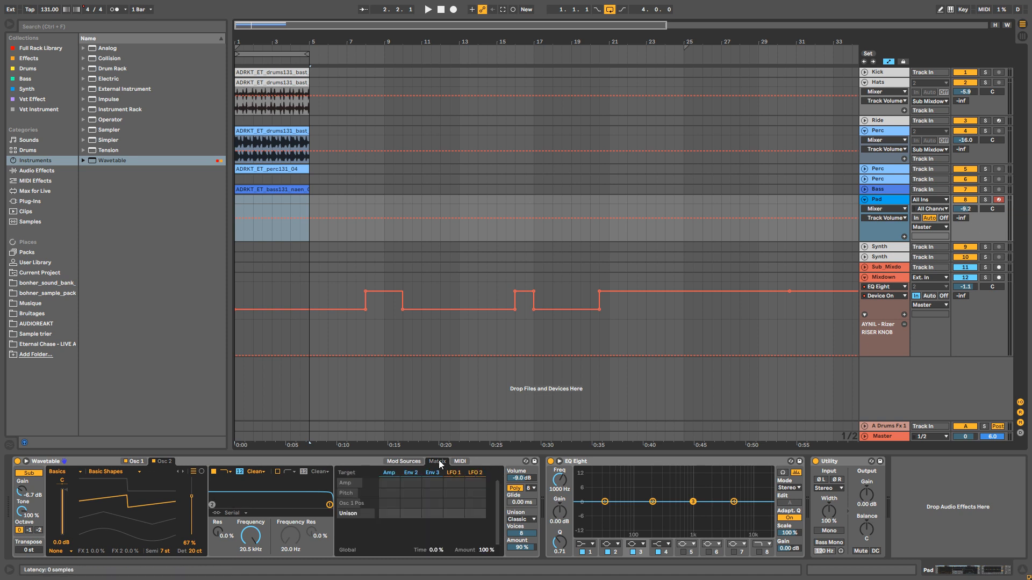
{"action": "left_click", "coordinate": [389, 474]}
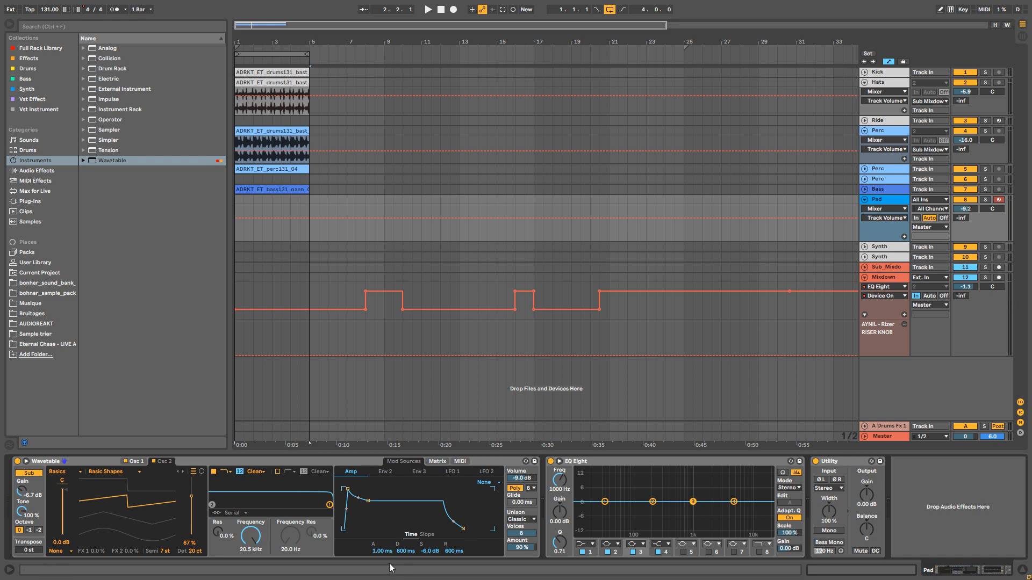
{"action": "left_click_drag", "start_coordinate": [378, 556], "coordinate": [378, 576]}
{"action": "left_click_drag", "start_coordinate": [382, 552], "coordinate": [452, 528]}
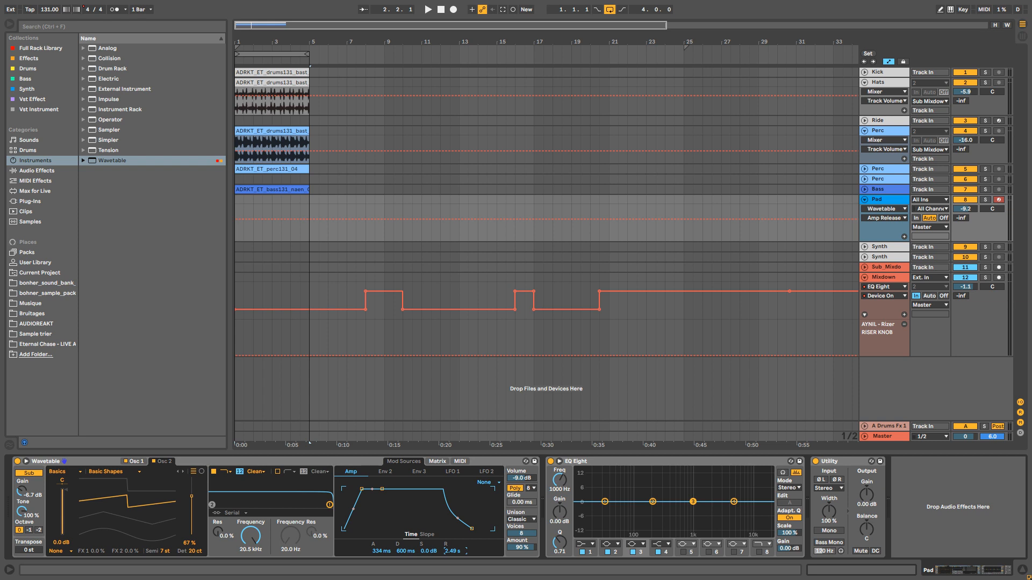
Sync LFO 1 to the tempo with rate 4 and amount 33%, and show the modulation matrix.
{"action": "left_click", "coordinate": [437, 461]}
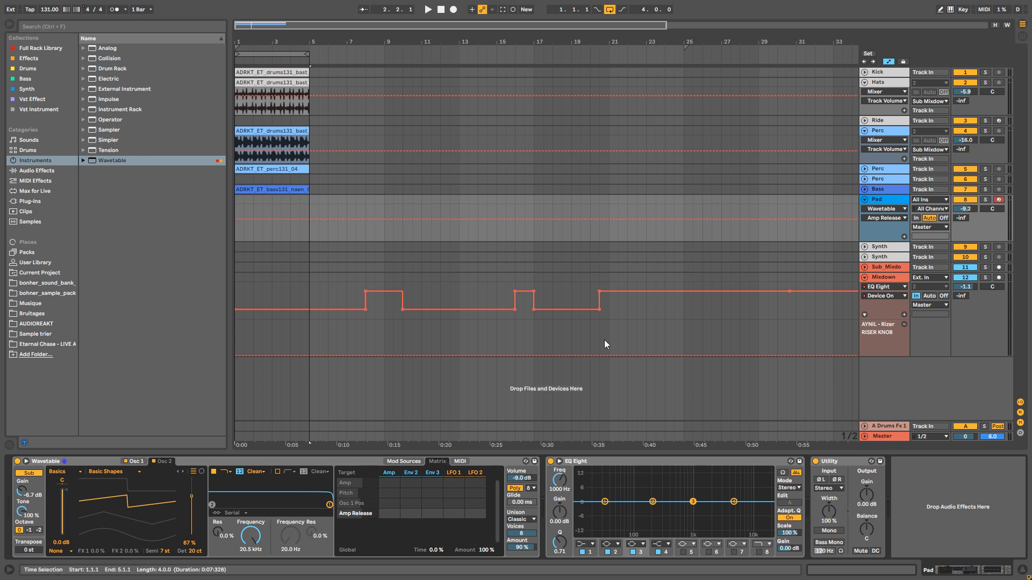
{"action": "left_click", "coordinate": [453, 473]}
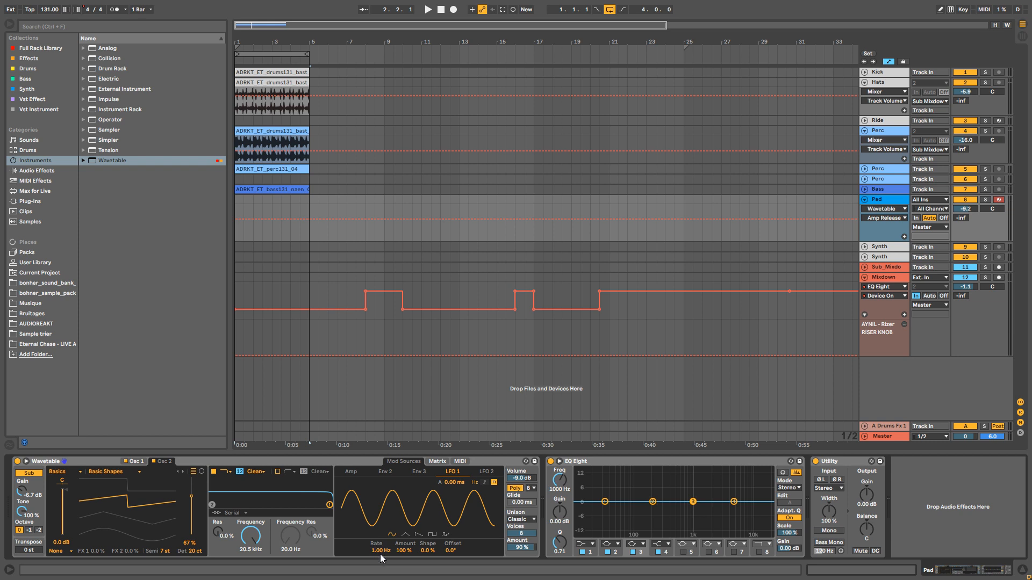
{"action": "left_click", "coordinate": [484, 483]}
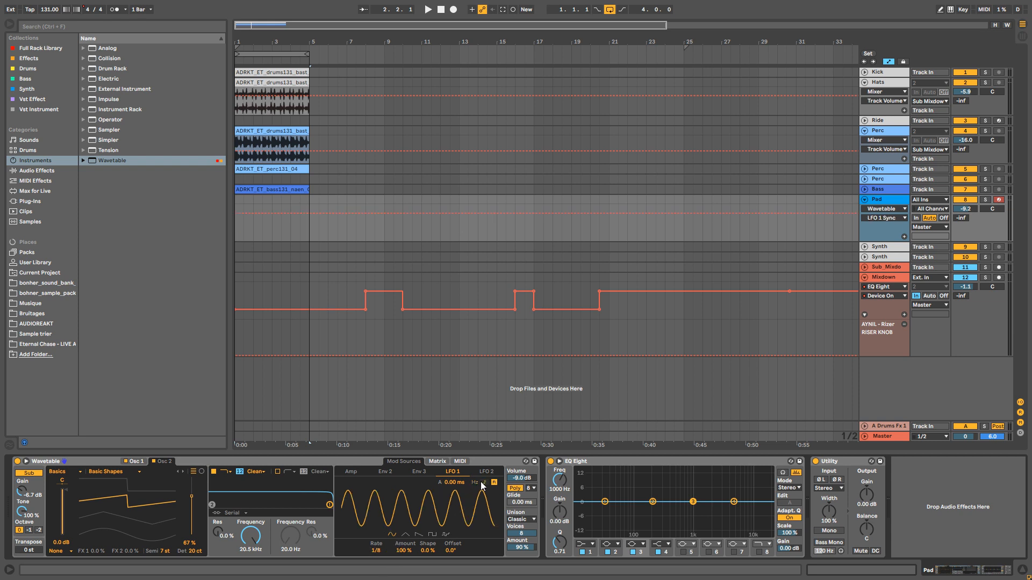
{"action": "left_click_drag", "start_coordinate": [376, 550], "coordinate": [403, 579]}
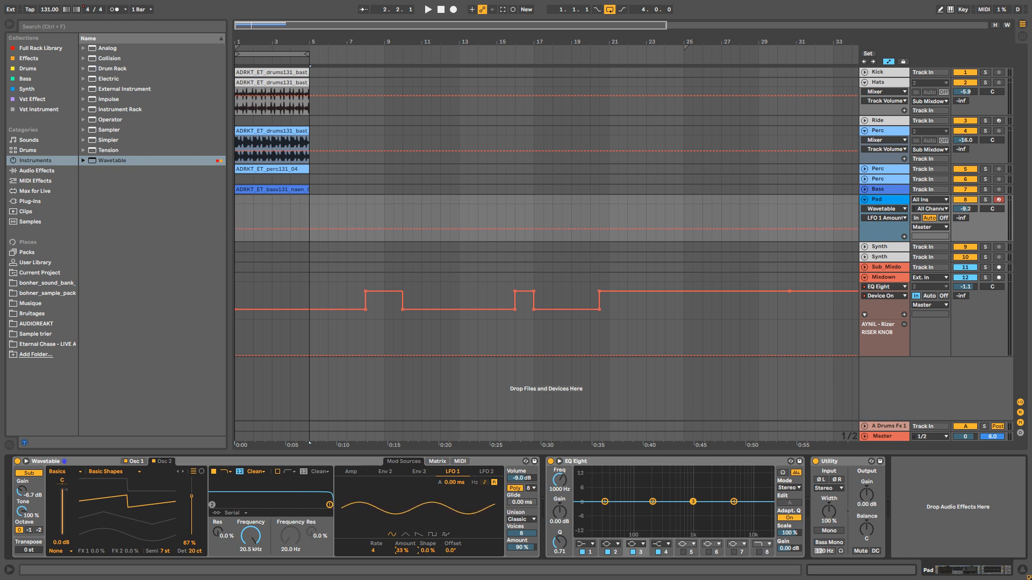
{"action": "left_click", "coordinate": [438, 465]}
{"action": "left_click", "coordinate": [438, 463]}
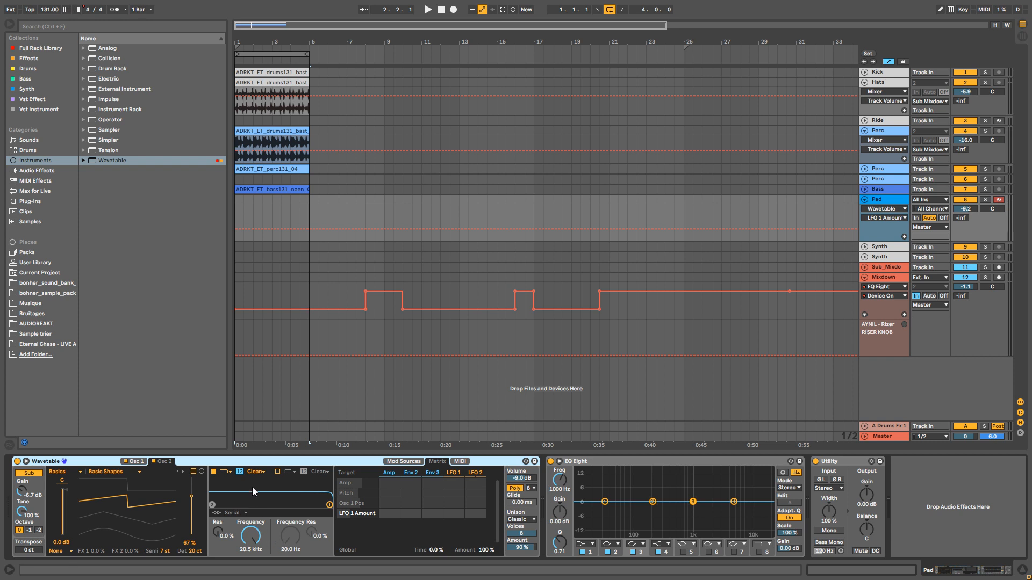
Set filter 1 to the PRD circuit at 2.40 kHz with 47% resonance, and lower Wavetable's volume to -19 dB.
{"action": "left_click", "coordinate": [262, 473]}
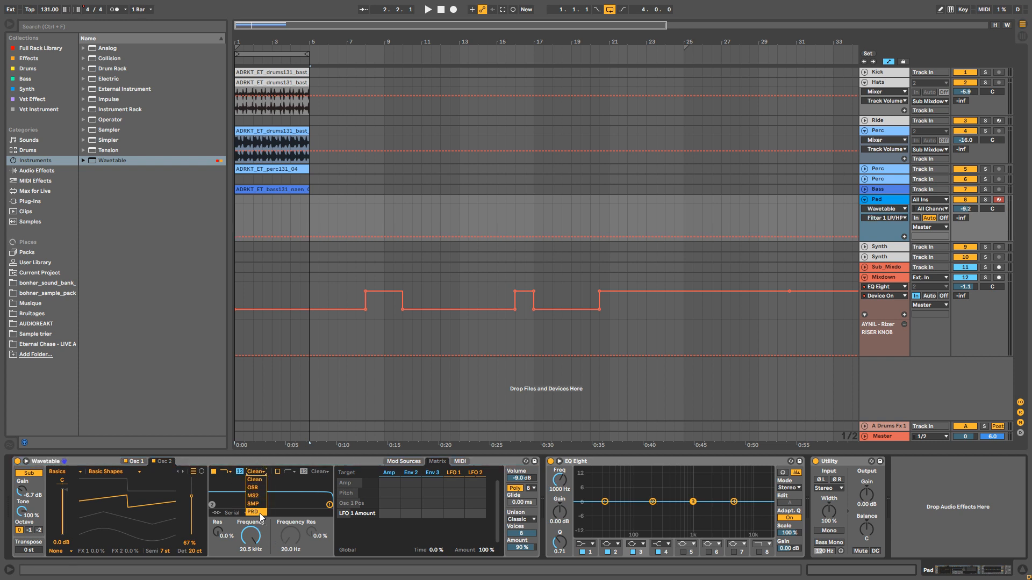
{"action": "left_click", "coordinate": [259, 513]}
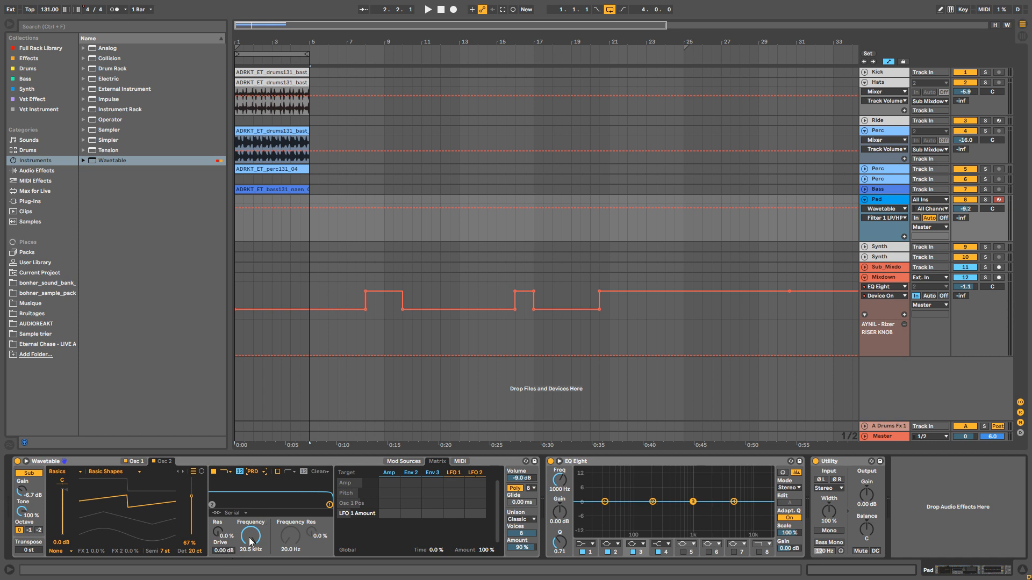
{"action": "left_click_drag", "start_coordinate": [250, 541], "coordinate": [250, 571]}
{"action": "left_click_drag", "start_coordinate": [221, 534], "coordinate": [221, 506]}
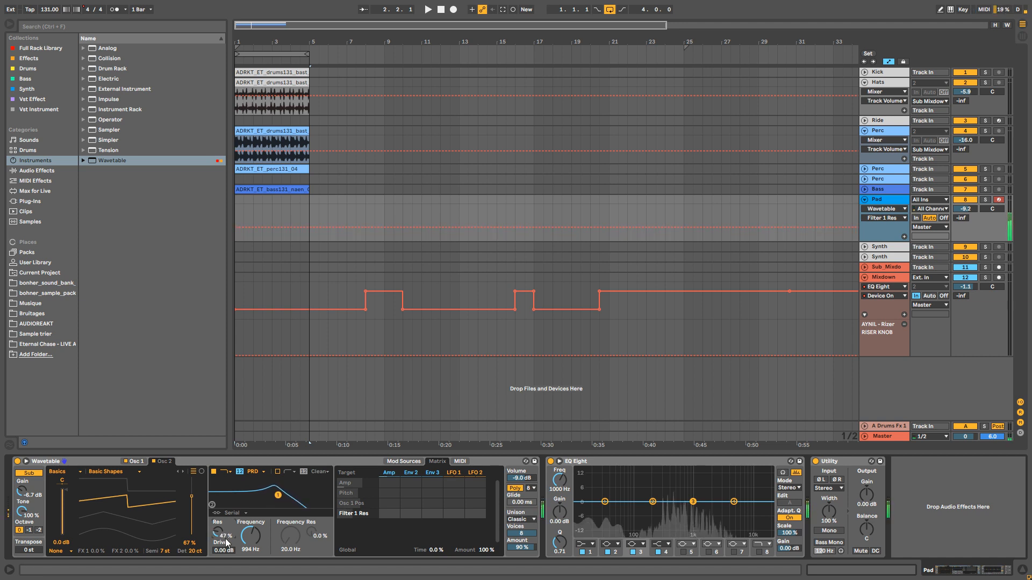
{"action": "left_click_drag", "start_coordinate": [260, 546], "coordinate": [259, 539]}
{"action": "left_click_drag", "start_coordinate": [521, 477], "coordinate": [521, 482]}
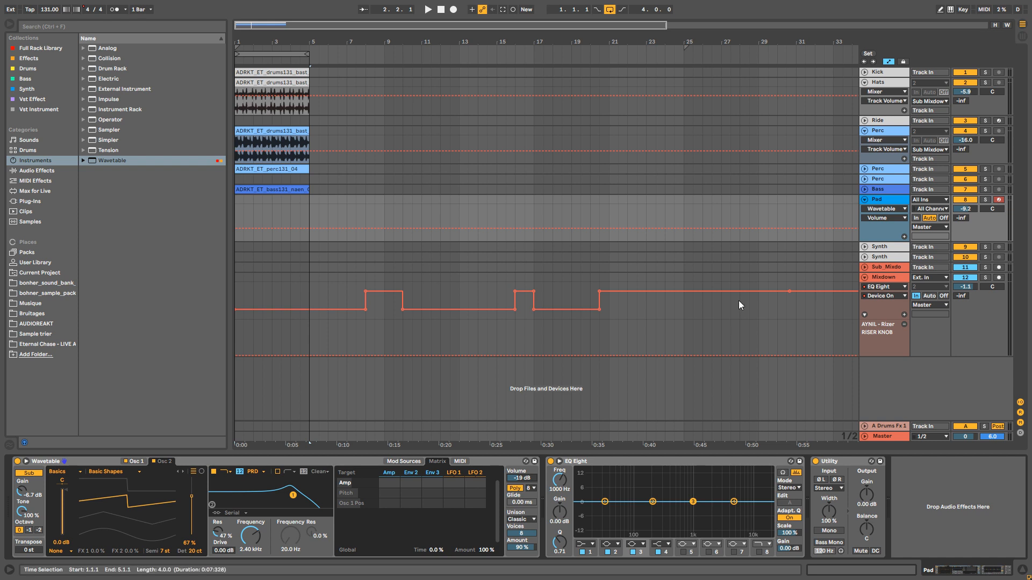
In the modulation matrix, route LFO 1 to filter 1 frequency at 20 and to oscillator 1 position at -59.
{"action": "left_click", "coordinate": [252, 544]}
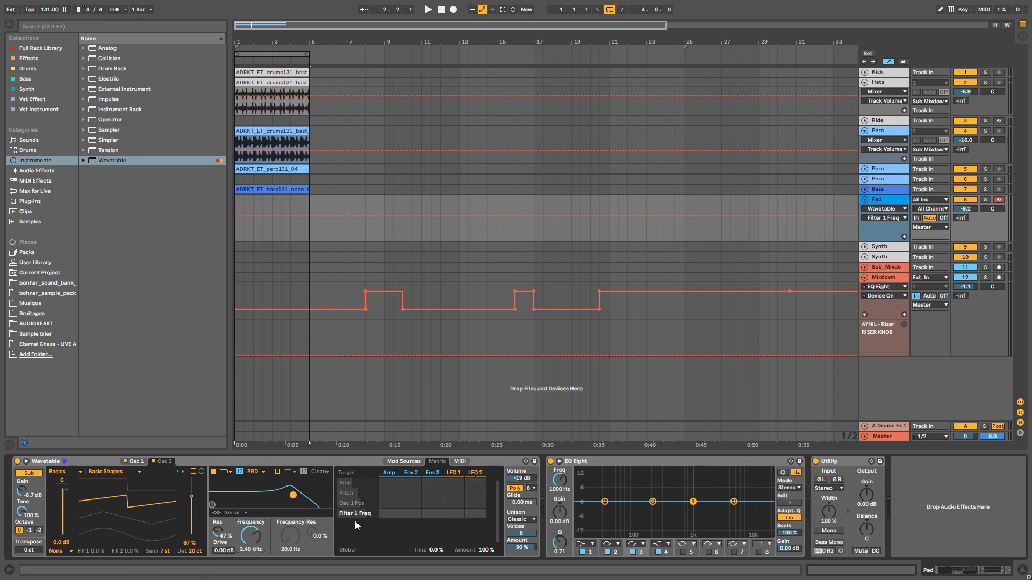
{"action": "left_click_drag", "start_coordinate": [453, 516], "coordinate": [452, 501]}
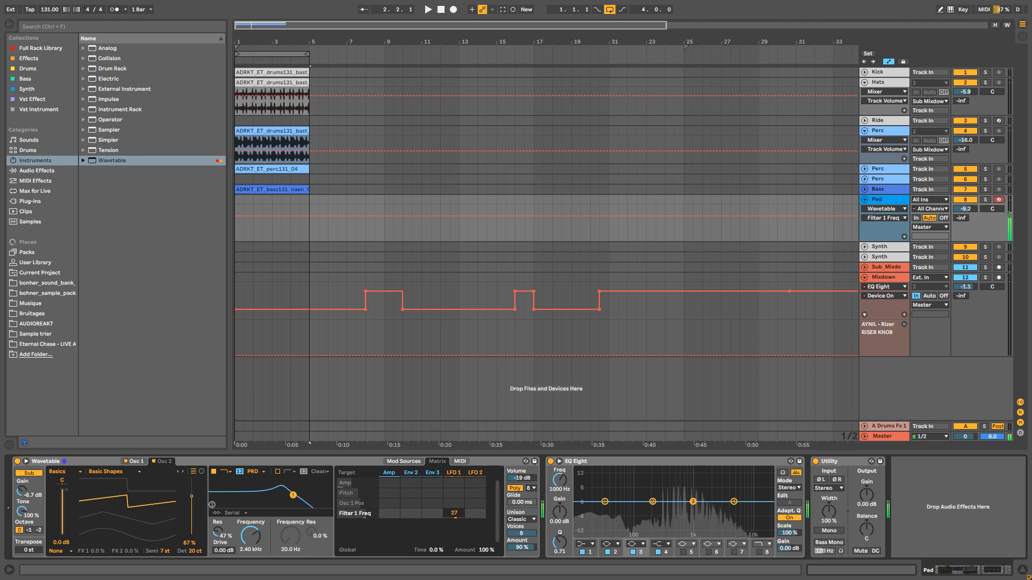
{"action": "left_click_drag", "start_coordinate": [452, 501], "coordinate": [452, 505]}
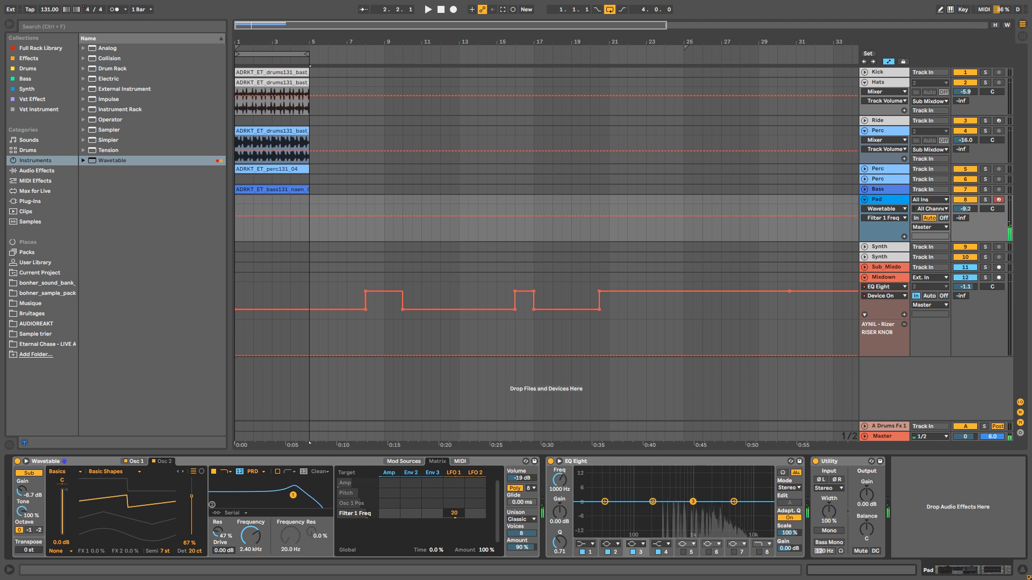
{"action": "left_click", "coordinate": [135, 461]}
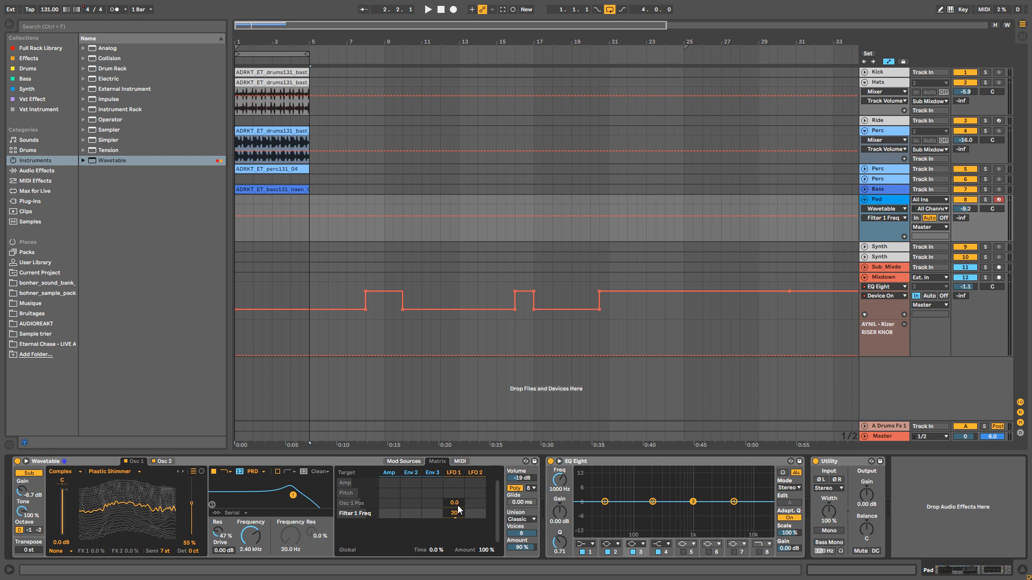
{"action": "left_click_drag", "start_coordinate": [458, 506], "coordinate": [458, 538]}
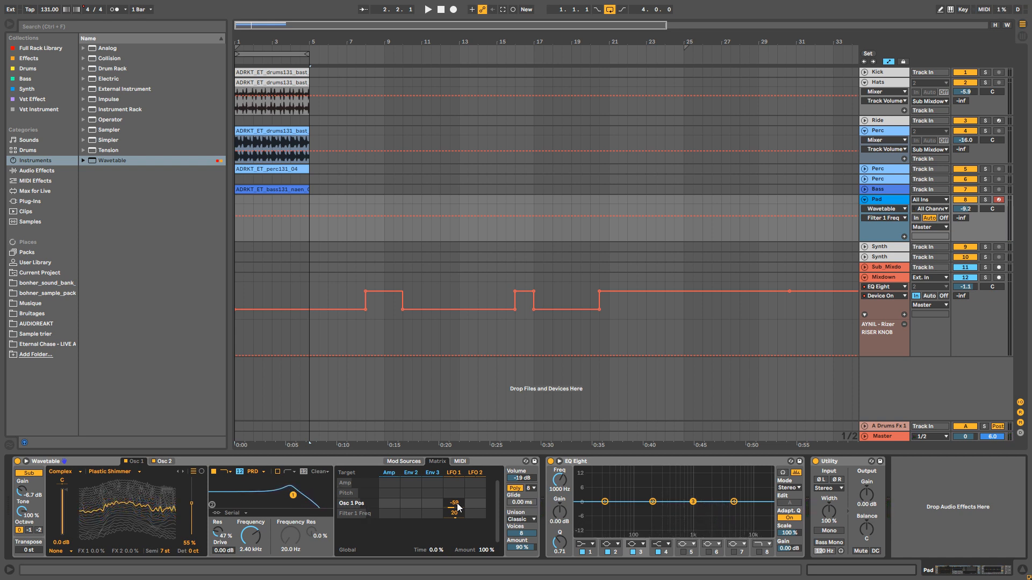
Route LFO 1 to filter 1 resonance at -7.8 and to pitch at 0.3 in the modulation matrix.
{"action": "left_click", "coordinate": [218, 535]}
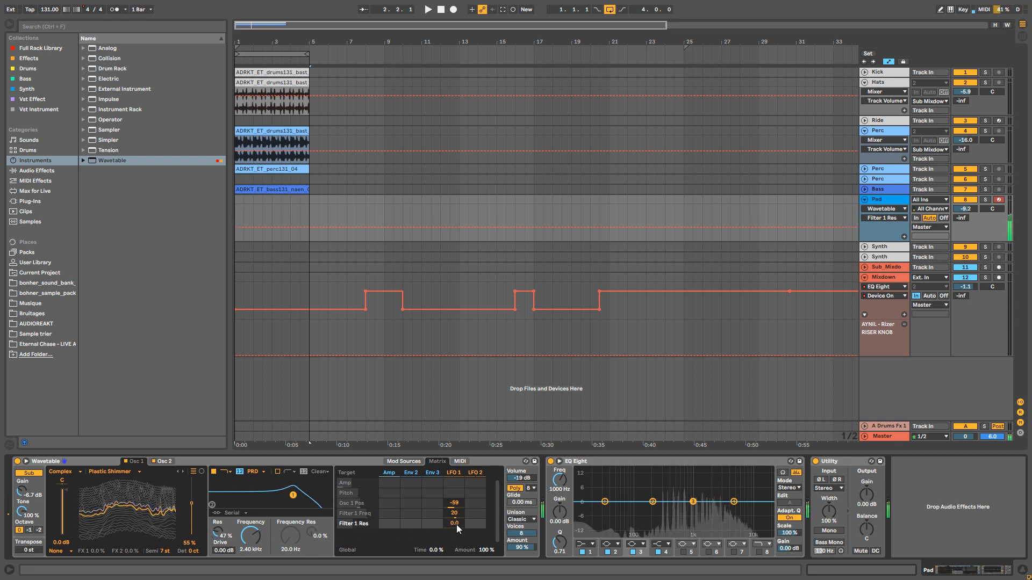
{"action": "left_click_drag", "start_coordinate": [456, 524], "coordinate": [457, 535]}
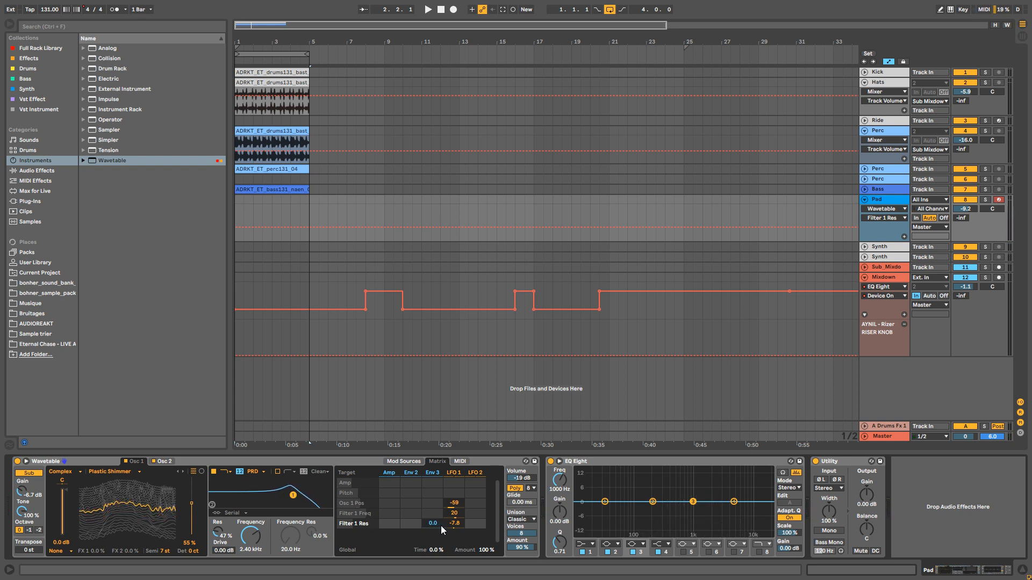
{"action": "left_click", "coordinate": [456, 493]}
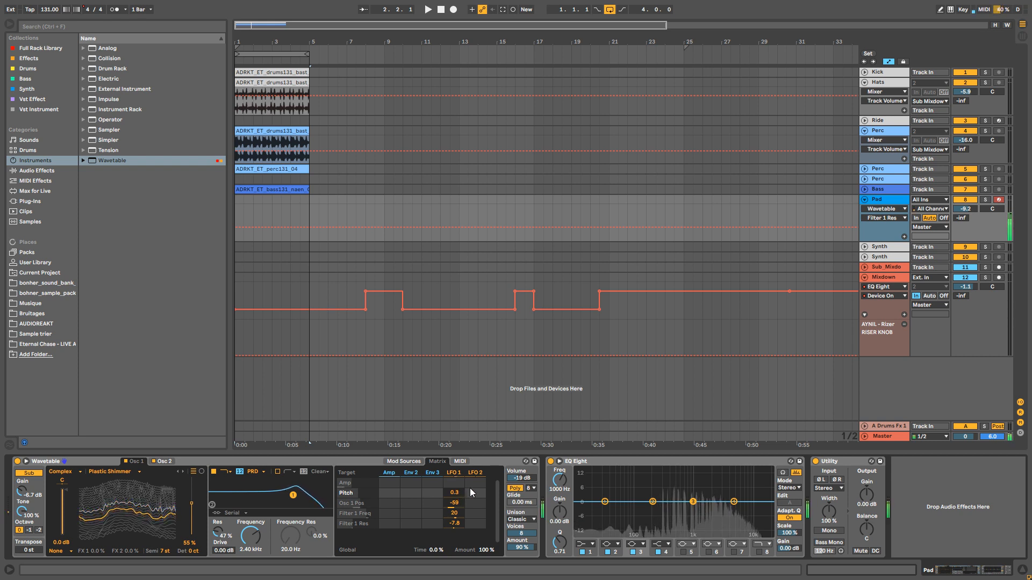
{"action": "left_click", "coordinate": [468, 492]}
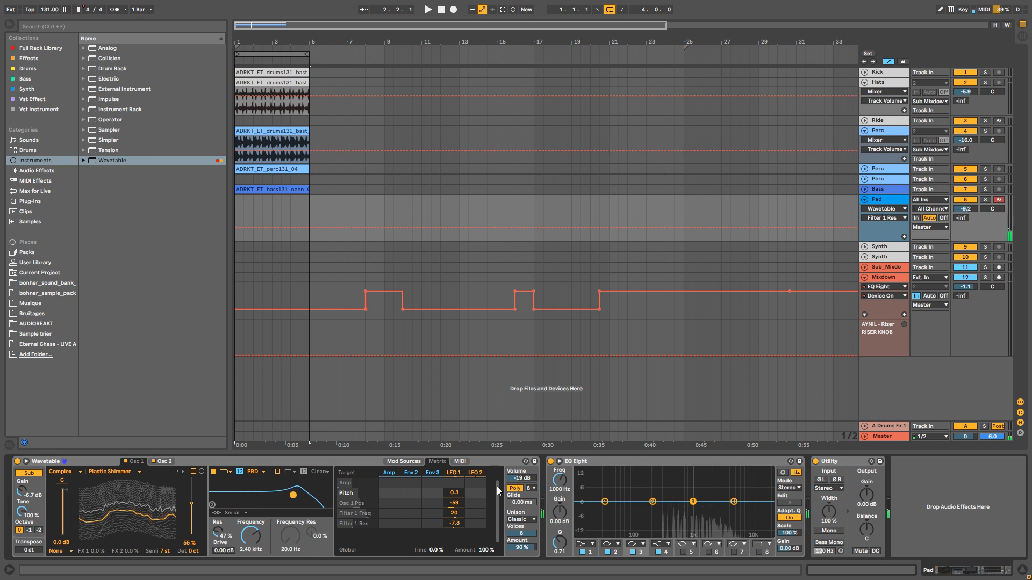
{"action": "left_click", "coordinate": [456, 491]}
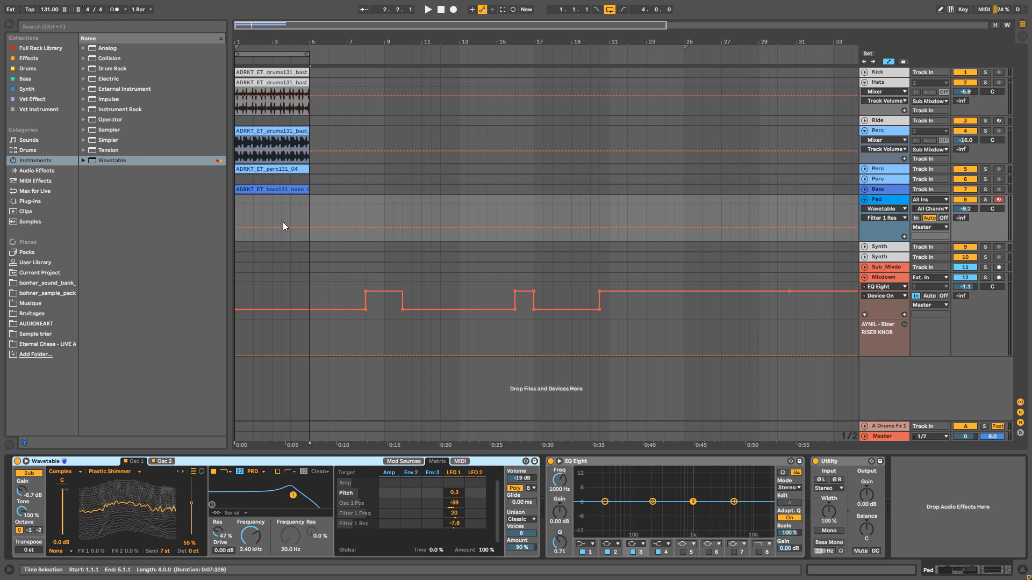
Insert an empty MIDI clip on the Pad track across bars 1 to 4.
{"action": "left_click_drag", "start_coordinate": [304, 213], "coordinate": [237, 205]}
{"action": "right_click", "coordinate": [247, 201]}
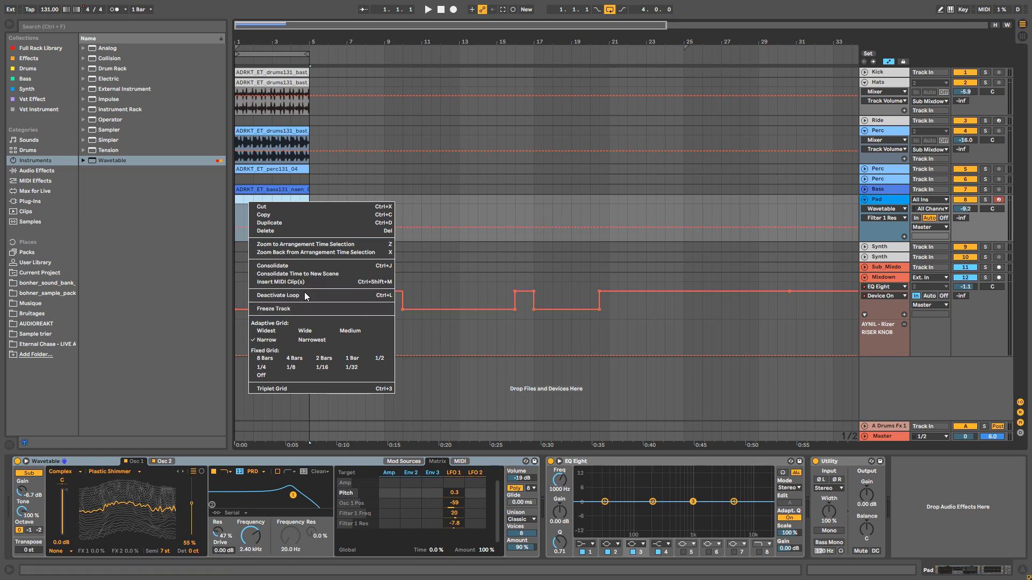
{"action": "left_click", "coordinate": [299, 282]}
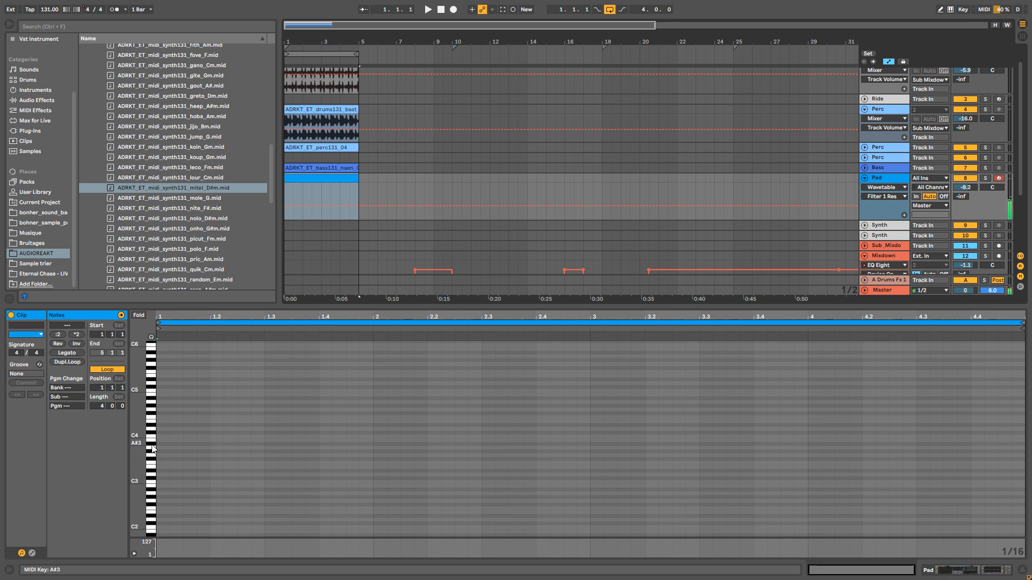
Solo the Pad track, record a chord progression over the loop, and open the recorded clip.
{"action": "left_click", "coordinate": [985, 178]}
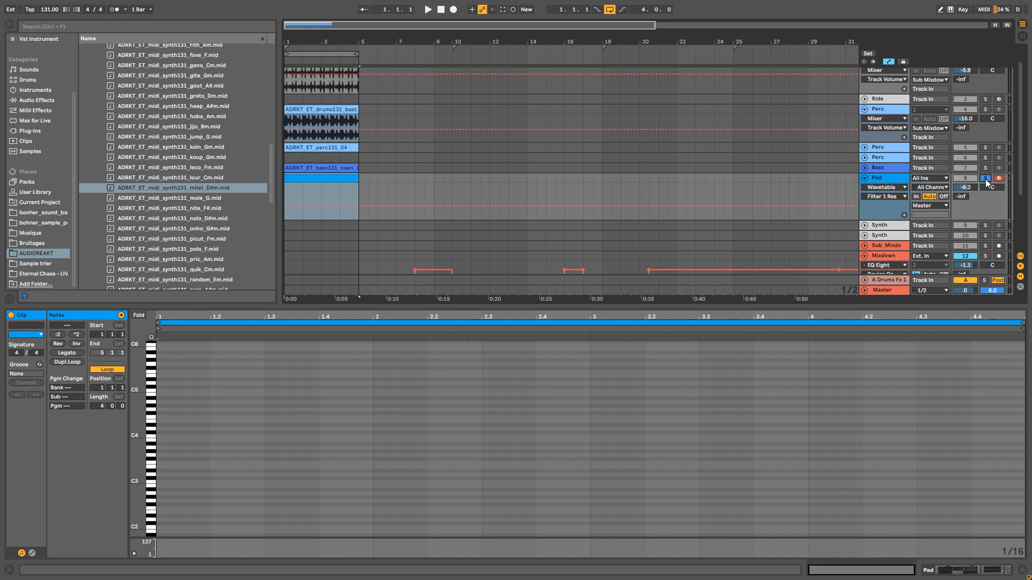
{"action": "key", "text": "F9"}
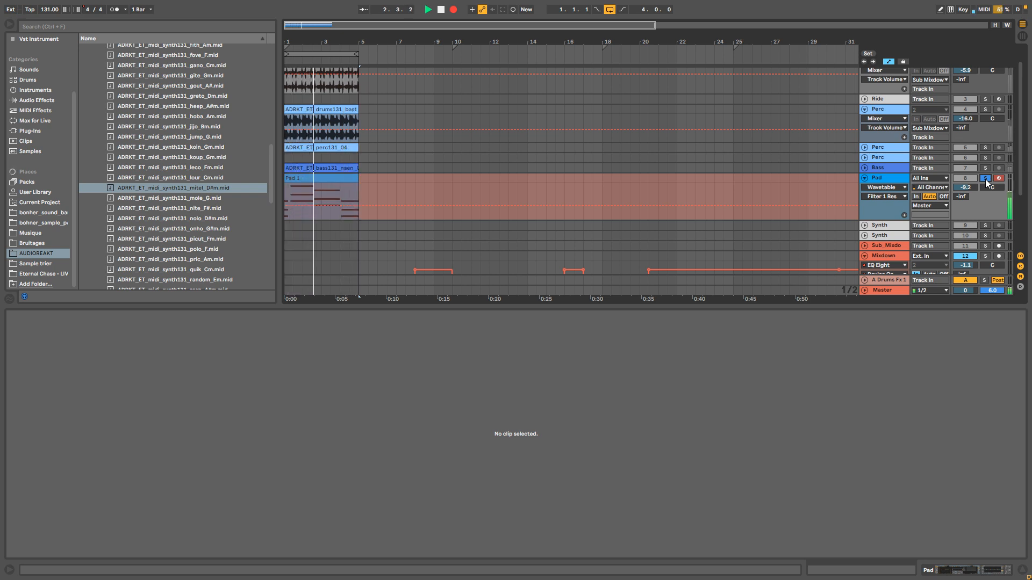
{"action": "key", "text": "F9"}
{"action": "key", "text": "space"}
{"action": "left_click", "coordinate": [330, 178]}
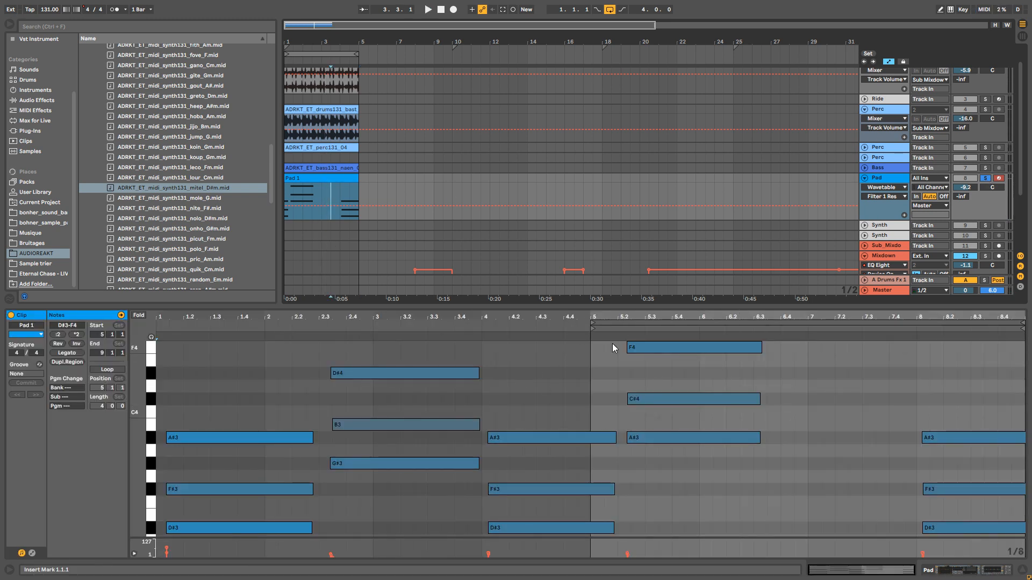
Extend the Pad clip back to start at 1.1.1 for 8 bars, and shift its first four chords so they begin at bar 1.
{"action": "left_click_drag", "start_coordinate": [593, 323], "coordinate": [158, 323]}
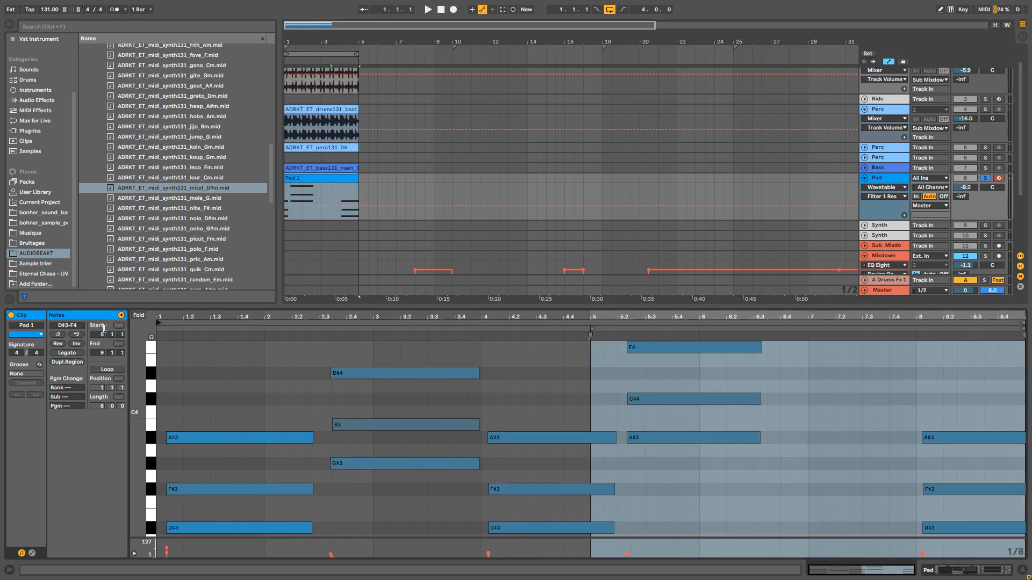
{"action": "left_click_drag", "start_coordinate": [590, 328], "coordinate": [117, 329]}
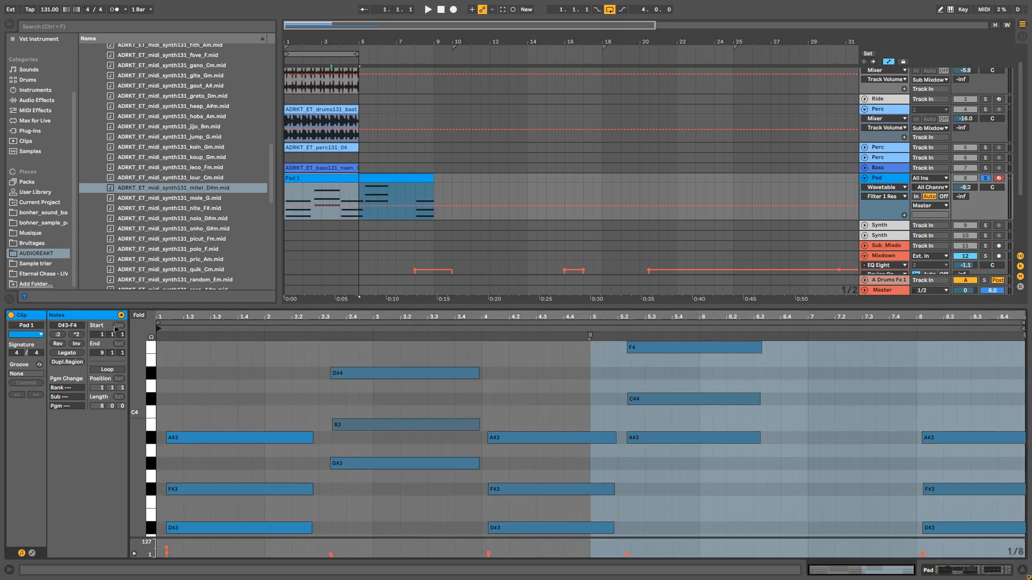
{"action": "left_click_drag", "start_coordinate": [740, 532], "coordinate": [235, 344]}
{"action": "left_click_drag", "start_coordinate": [228, 436], "coordinate": [215, 437]}
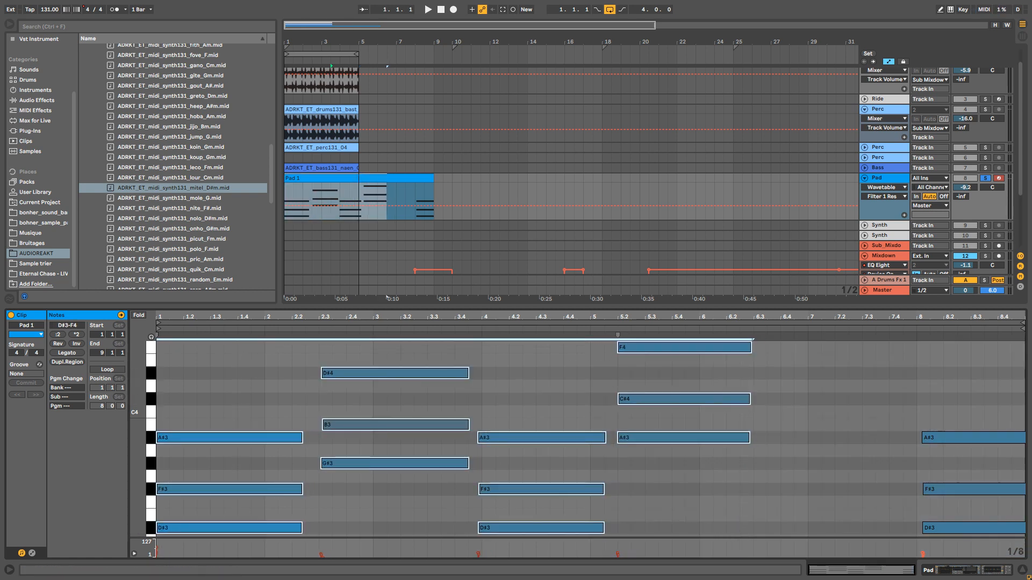
{"action": "key", "text": "ctrl+c"}
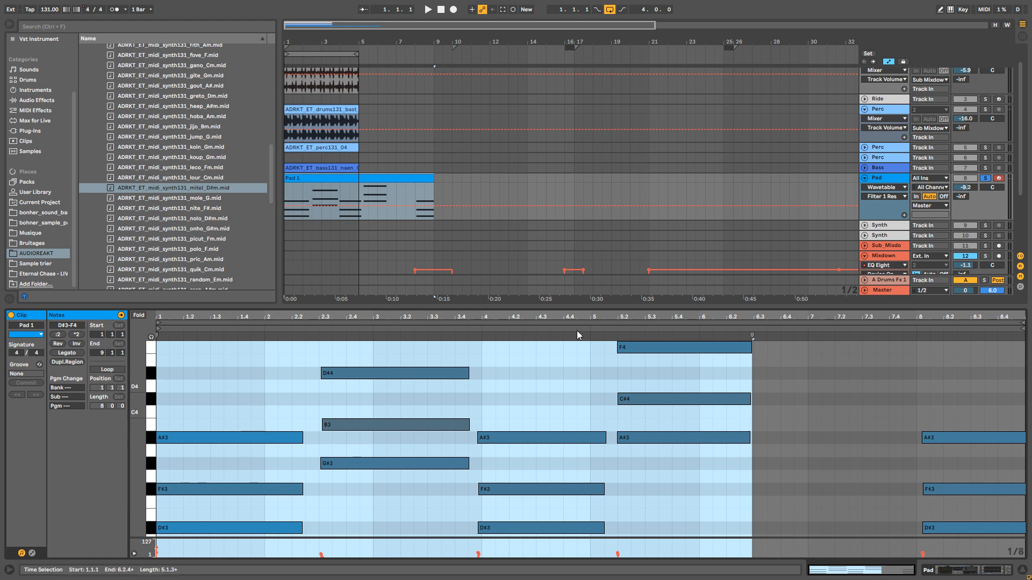
{"action": "left_click", "coordinate": [422, 179]}
Delete the last chord at bar 8 and move the second, third and fourth chords to start at bars 3, 5 and 7.
{"action": "left_click_drag", "start_coordinate": [542, 306], "coordinate": [540, 197]}
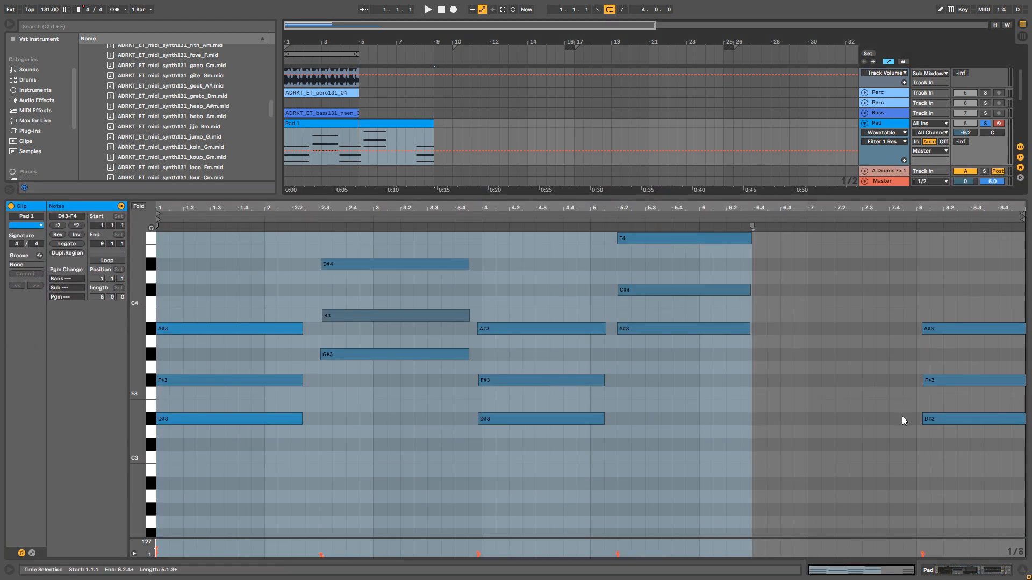
{"action": "left_click_drag", "start_coordinate": [1001, 481], "coordinate": [911, 279]}
{"action": "key", "text": "Delete"}
{"action": "left_click_drag", "start_coordinate": [801, 456], "coordinate": [457, 264]}
{"action": "left_click_drag", "start_coordinate": [354, 454], "coordinate": [372, 328]}
{"action": "left_click_drag", "start_coordinate": [828, 459], "coordinate": [629, 239]}
{"action": "left_click_drag", "start_coordinate": [589, 329], "coordinate": [647, 331]}
{"action": "left_click_drag", "start_coordinate": [886, 457], "coordinate": [724, 238]}
{"action": "left_click_drag", "start_coordinate": [767, 238], "coordinate": [845, 241]}
Lengthen the Pad chords so each one lasts about two bars.
{"action": "left_click_drag", "start_coordinate": [967, 457], "coordinate": [476, 239]}
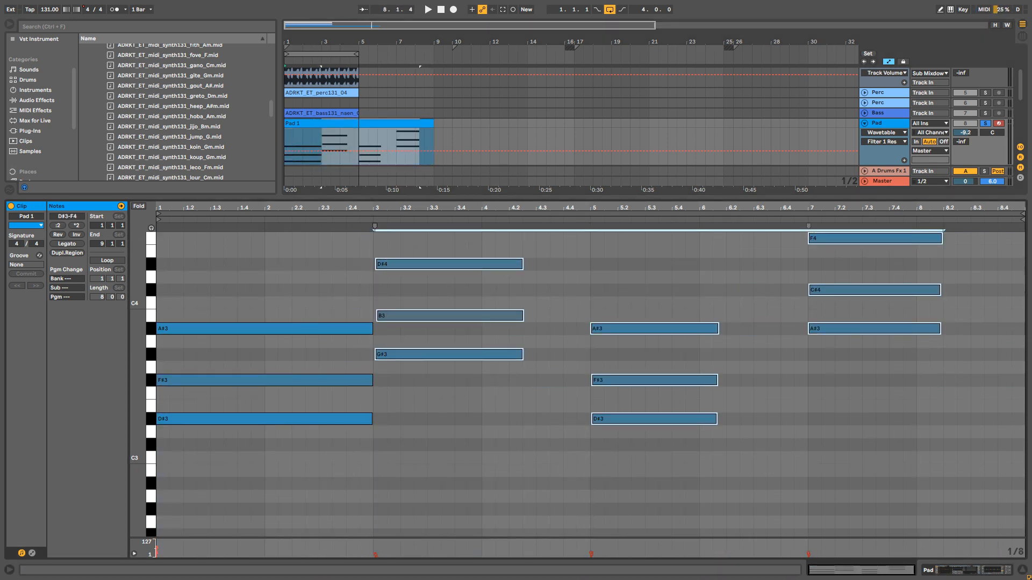
{"action": "left_click_drag", "start_coordinate": [716, 419], "coordinate": [733, 239]}
{"action": "left_click_drag", "start_coordinate": [785, 419], "coordinate": [802, 419]}
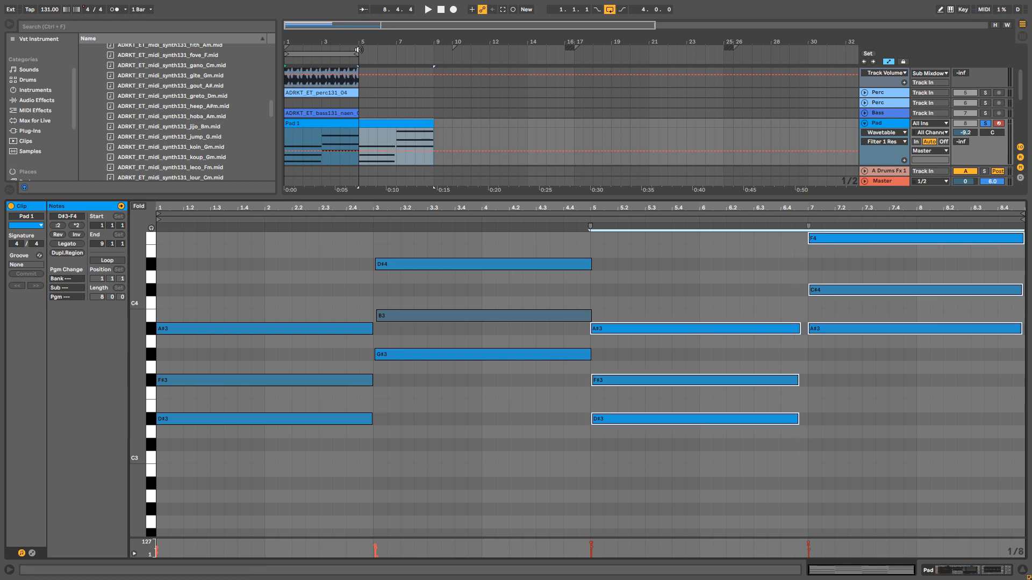
Extend the arrangement loop to 8 bars and start playback.
{"action": "left_click_drag", "start_coordinate": [356, 53], "coordinate": [433, 54]}
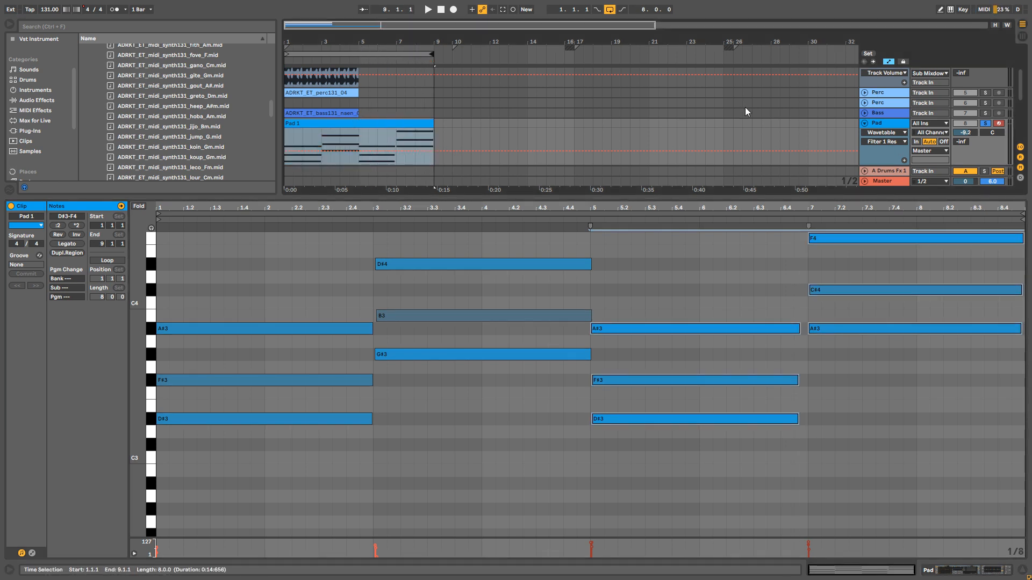
{"action": "key", "text": "space"}
{"action": "scroll", "coordinate": [366, 118], "scroll_direction": "up", "scroll_amount": 2}
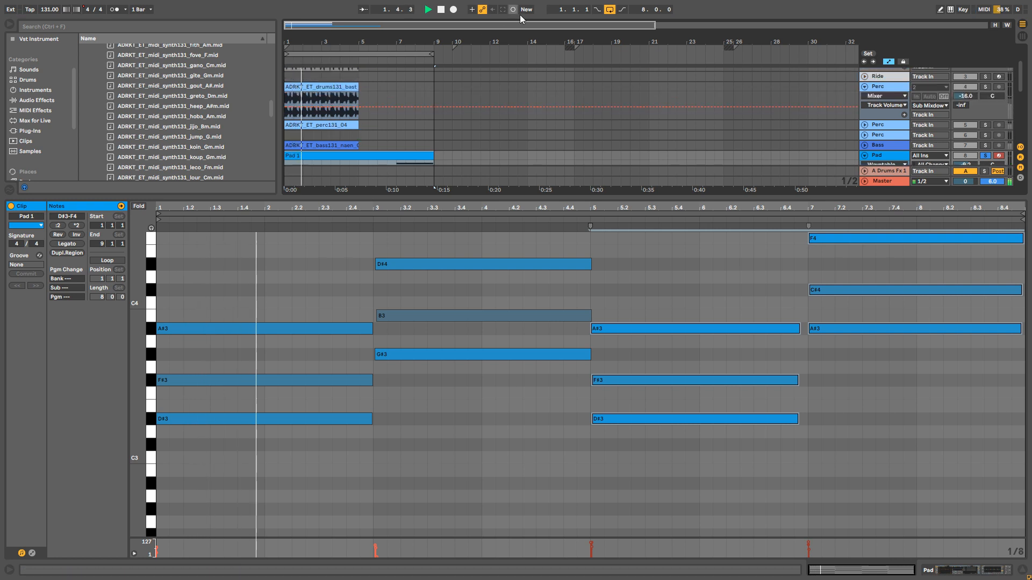
Duplicate the four-bar clips from the Kick through the Bass track so they fill bars 5 to 8.
{"action": "left_click_drag", "start_coordinate": [610, 197], "coordinate": [599, 381]}
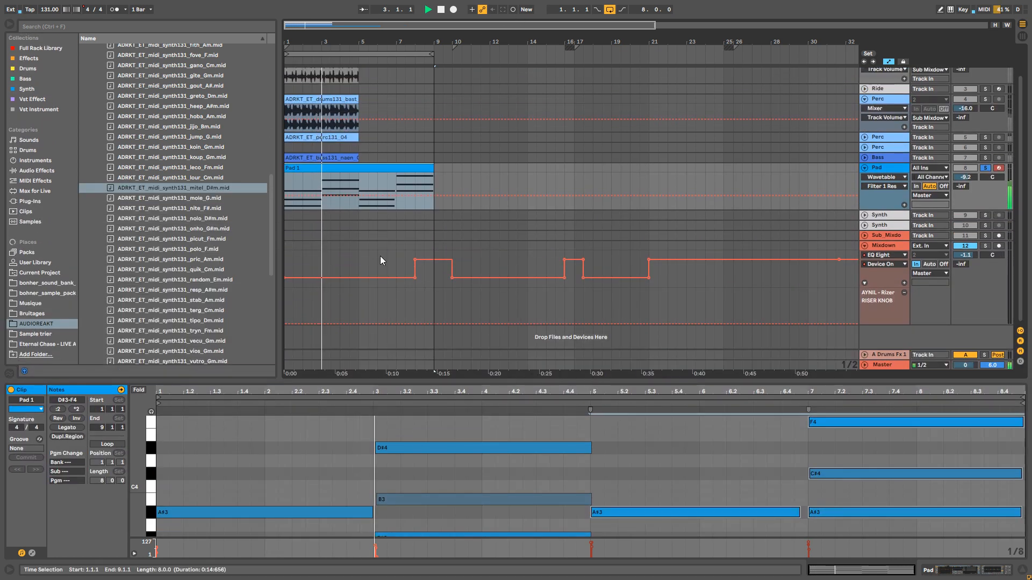
{"action": "left_click", "coordinate": [344, 162]}
{"action": "scroll", "coordinate": [341, 129], "scroll_direction": "up", "scroll_amount": 2}
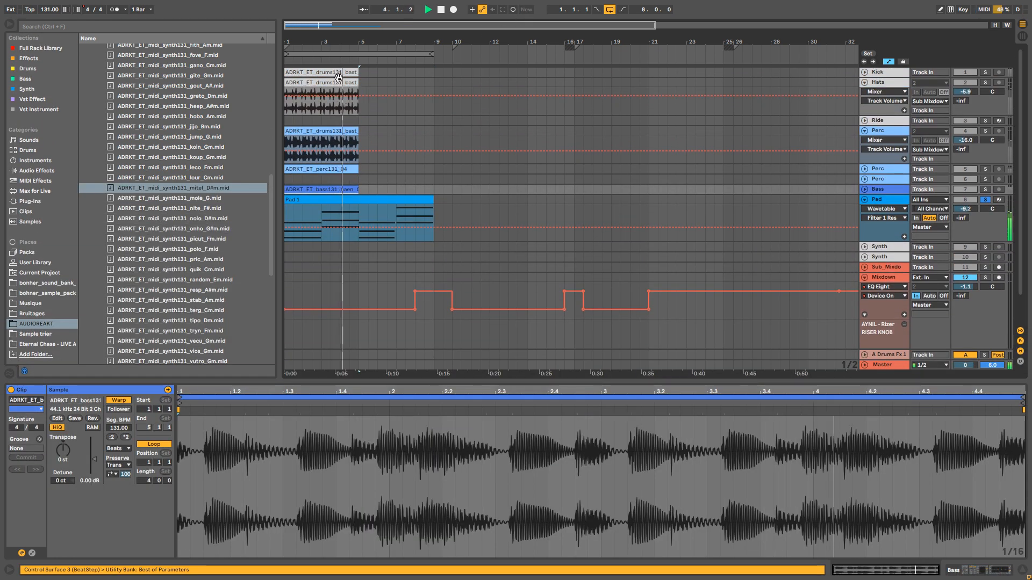
{"action": "left_click", "coordinate": [337, 75], "text": "shift"}
{"action": "key", "text": "ctrl+d"}
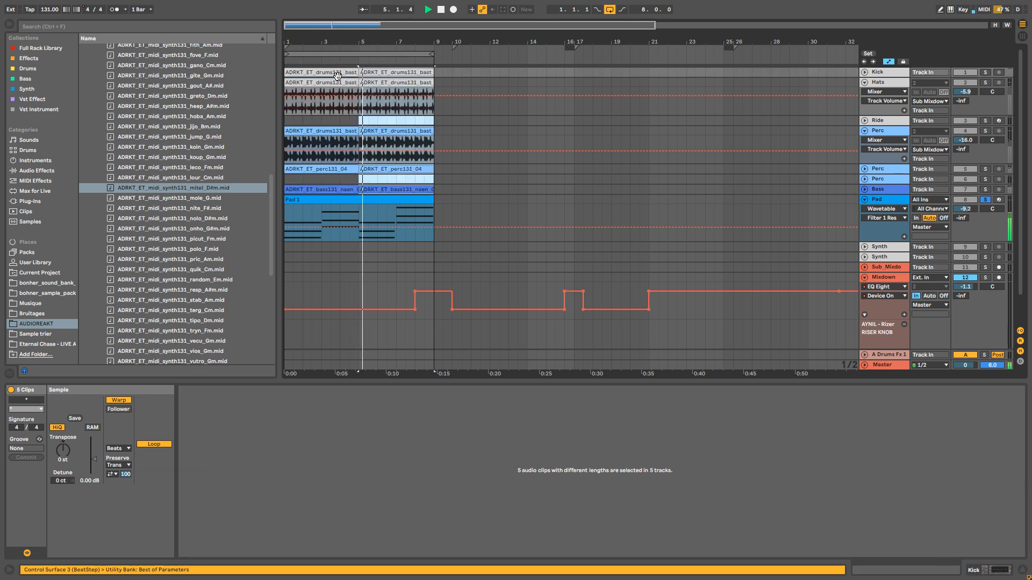
{"action": "left_click", "coordinate": [450, 178]}
{"action": "scroll", "coordinate": [436, 182], "scroll_direction": "down", "scroll_amount": 1}
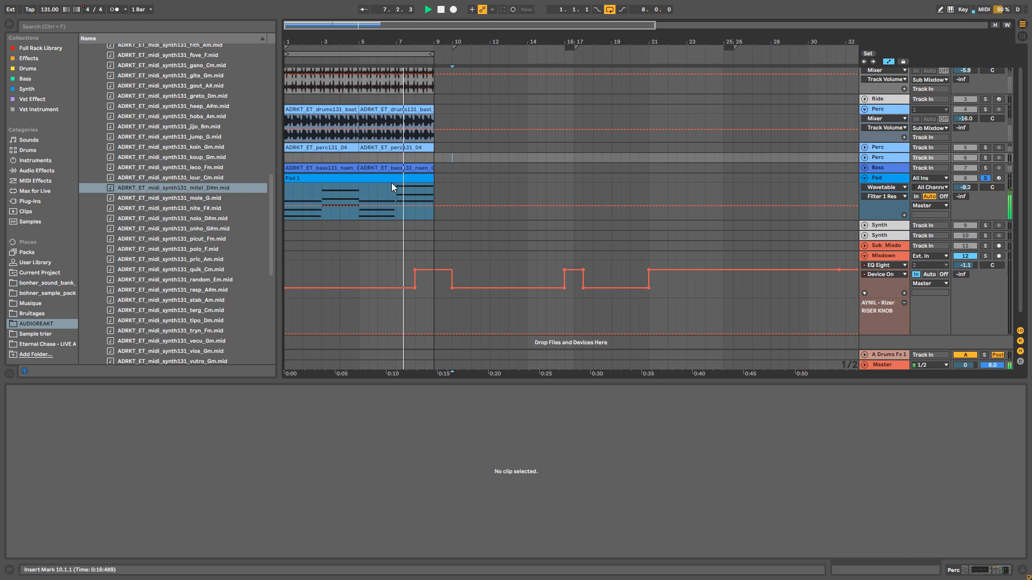
Add the AYNIL_DetuneFx.adg rack from the Synth collection to the Pad track, between Wavetable and EQ Eight.
{"action": "left_click", "coordinate": [903, 179]}
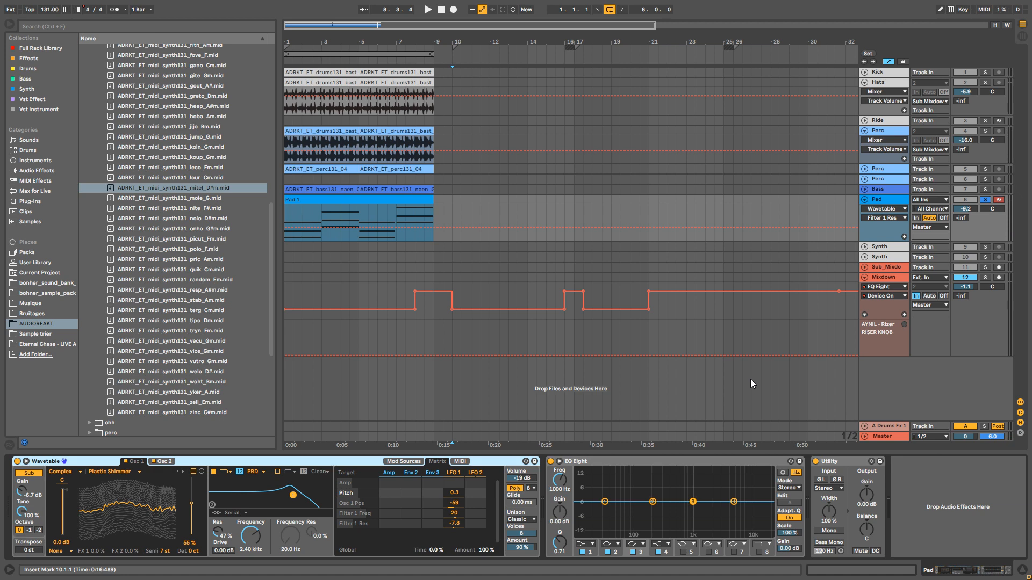
{"action": "left_click", "coordinate": [28, 89]}
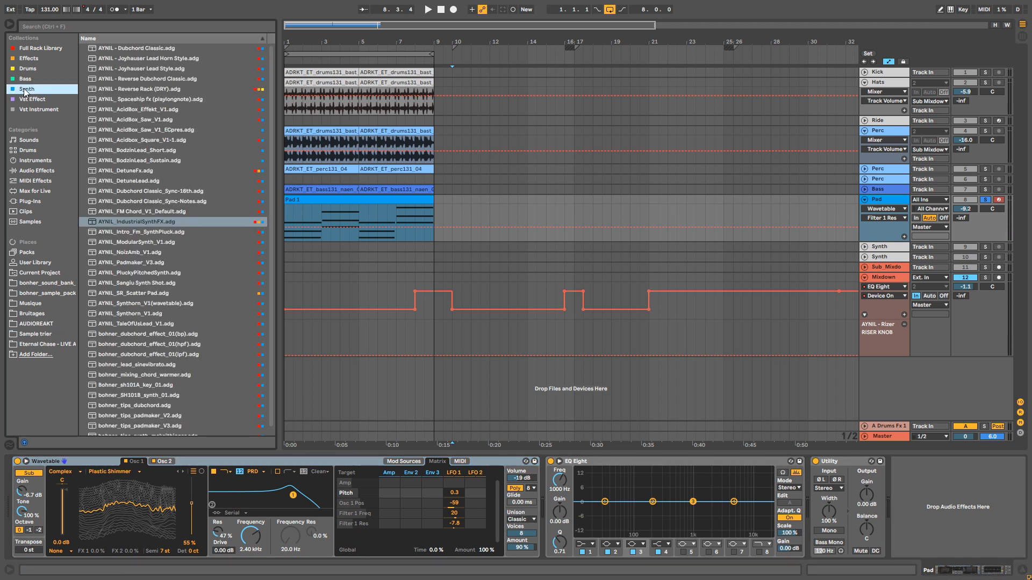
{"action": "left_click", "coordinate": [127, 172]}
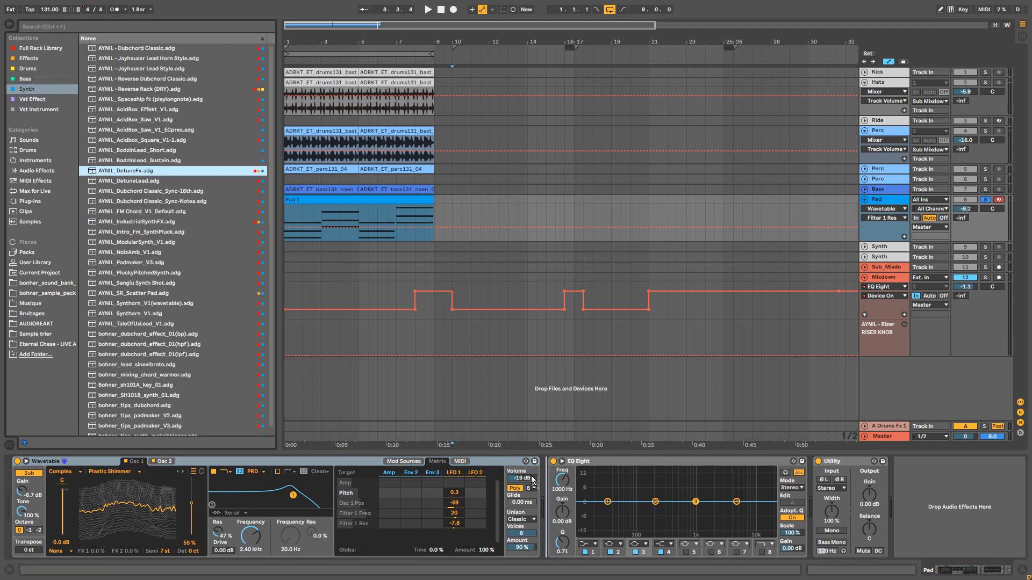
{"action": "left_click_drag", "start_coordinate": [551, 495], "coordinate": [550, 495]}
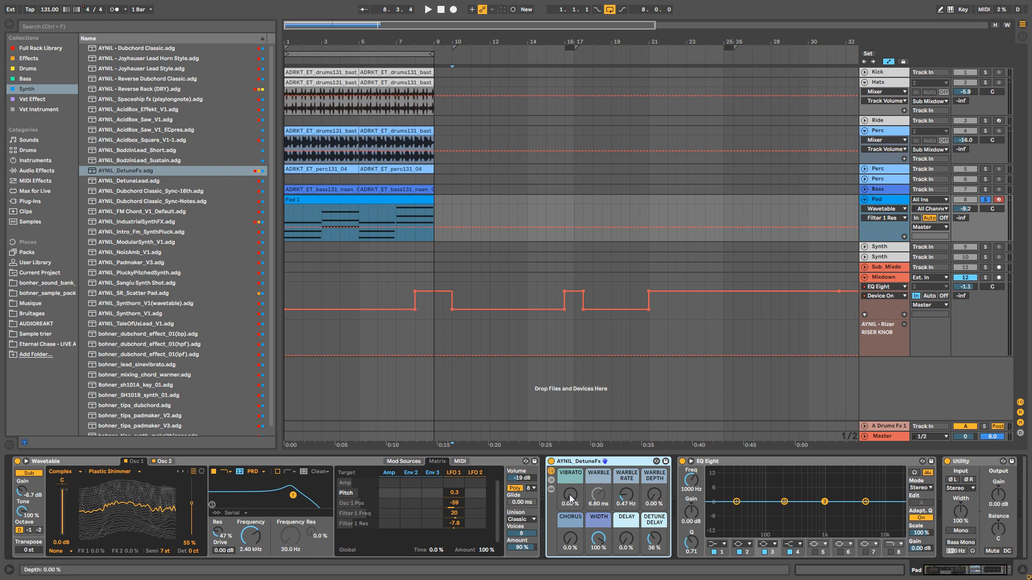
Play the loop and set the DetuneFx rack's Vibrato to 3.54% and Warble Depth to 9.45%.
{"action": "left_click", "coordinate": [897, 200]}
{"action": "key", "text": "space"}
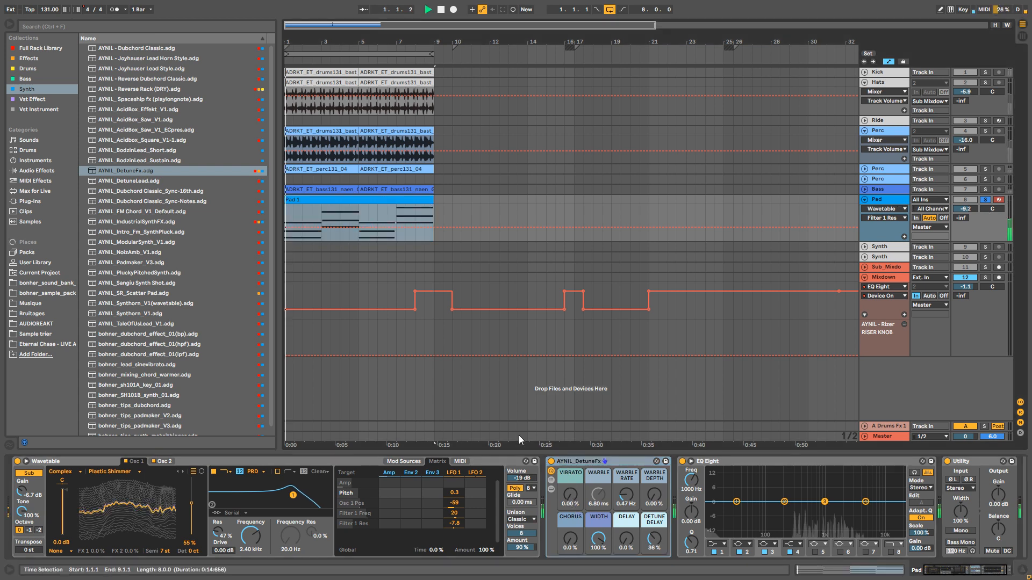
{"action": "left_click_drag", "start_coordinate": [569, 494], "coordinate": [569, 491]}
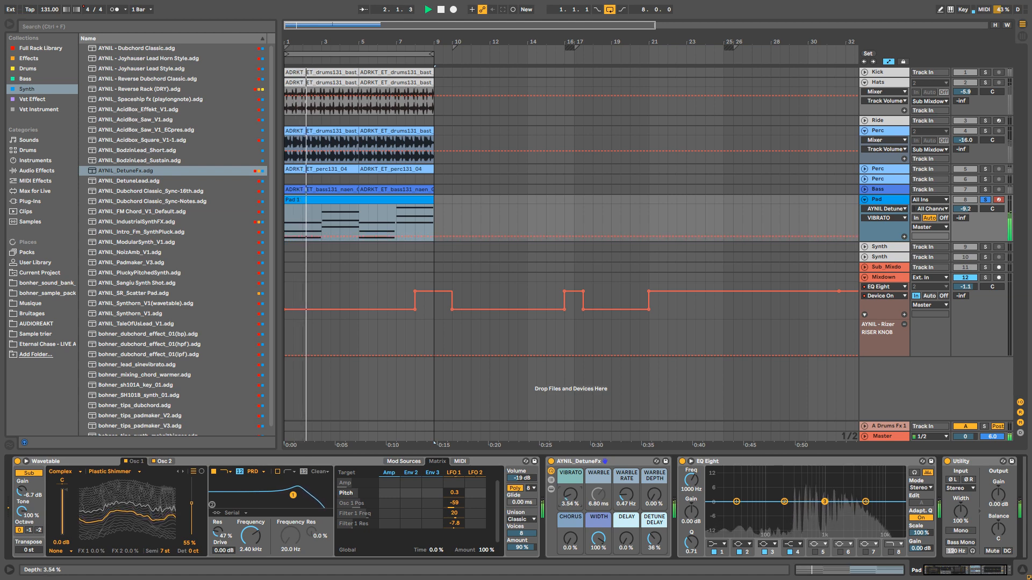
{"action": "left_click", "coordinate": [656, 503]}
{"action": "left_click_drag", "start_coordinate": [656, 505], "coordinate": [656, 500]}
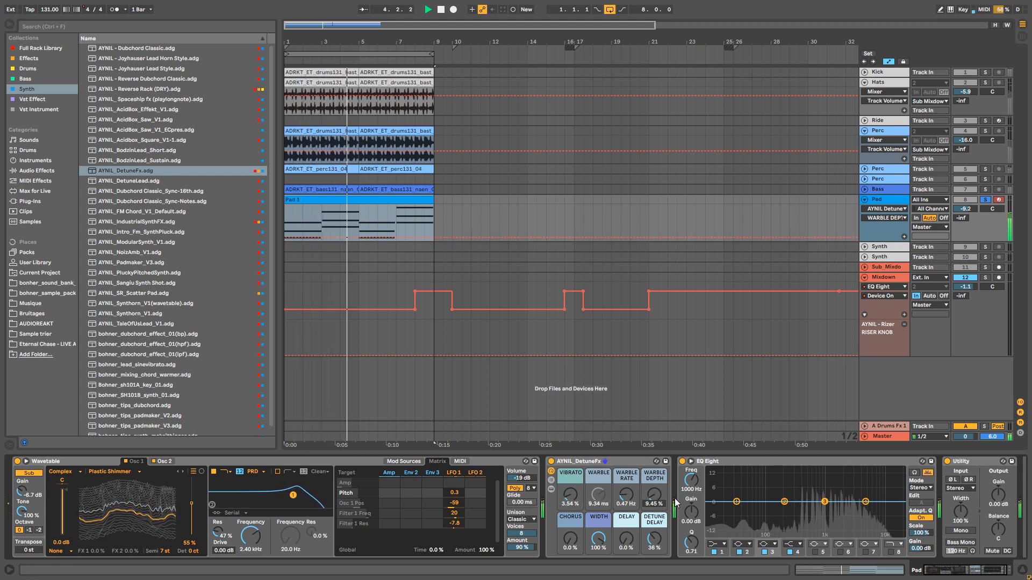
Set the DetuneFx rack's Chorus to 82% and Width to 93%, auditioning the loop between changes.
{"action": "left_click_drag", "start_coordinate": [570, 540], "coordinate": [570, 497]}
{"action": "key", "text": "space"}
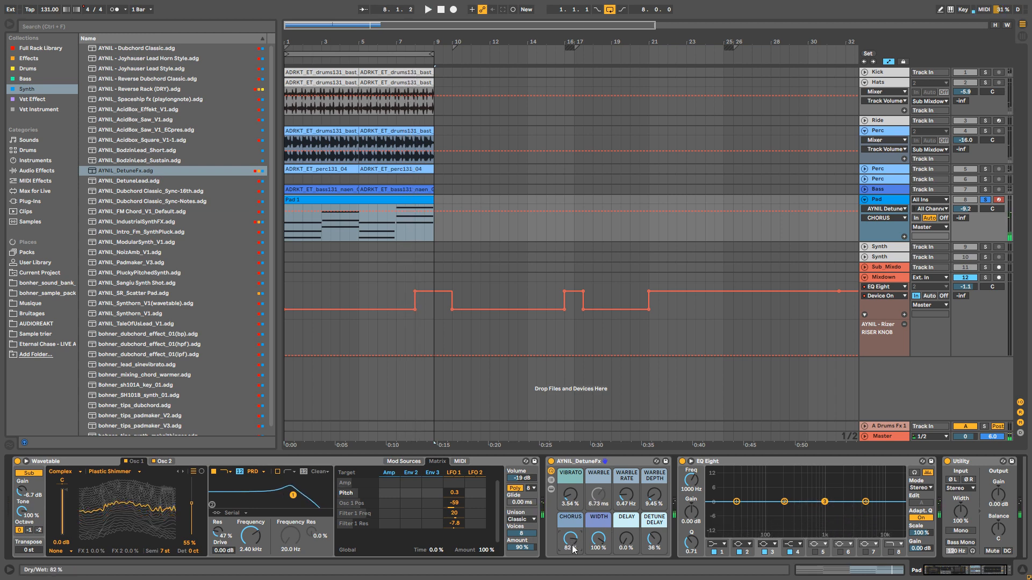
{"action": "left_click_drag", "start_coordinate": [597, 538], "coordinate": [597, 548]}
{"action": "key", "text": "space"}
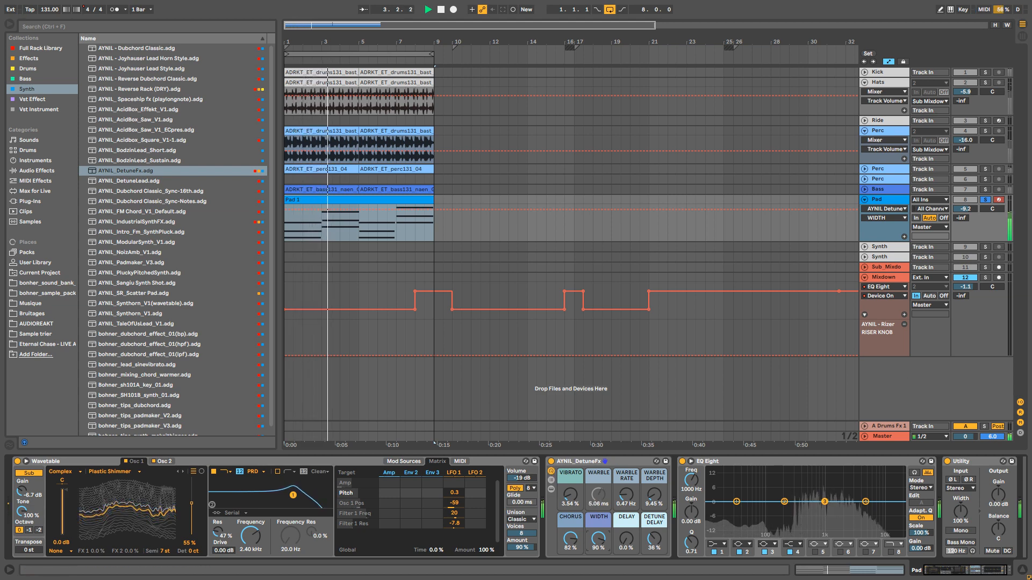
{"action": "key", "text": "space"}
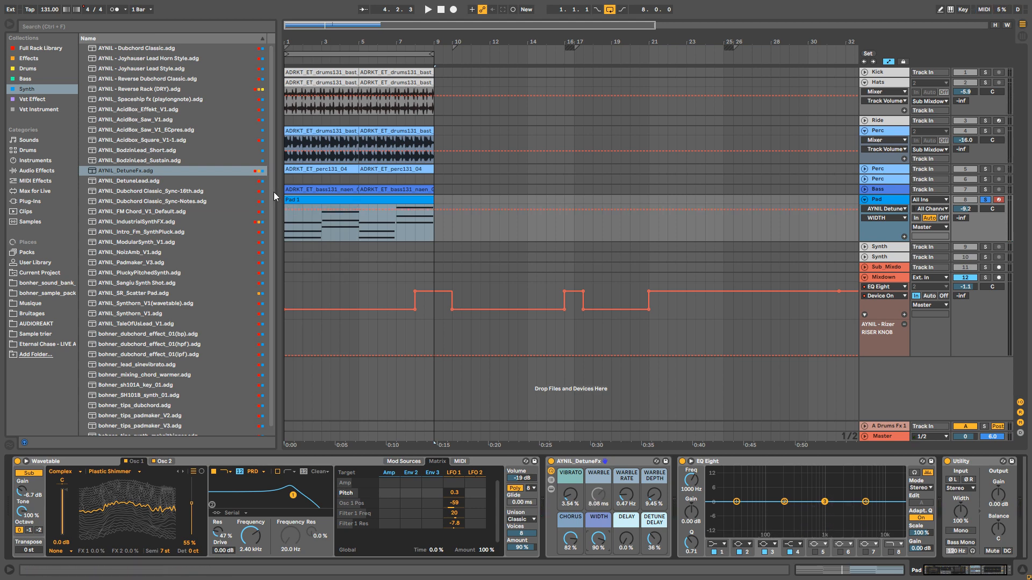
{"action": "left_click_drag", "start_coordinate": [291, 210], "coordinate": [291, 208]}
{"action": "key", "text": "space"}
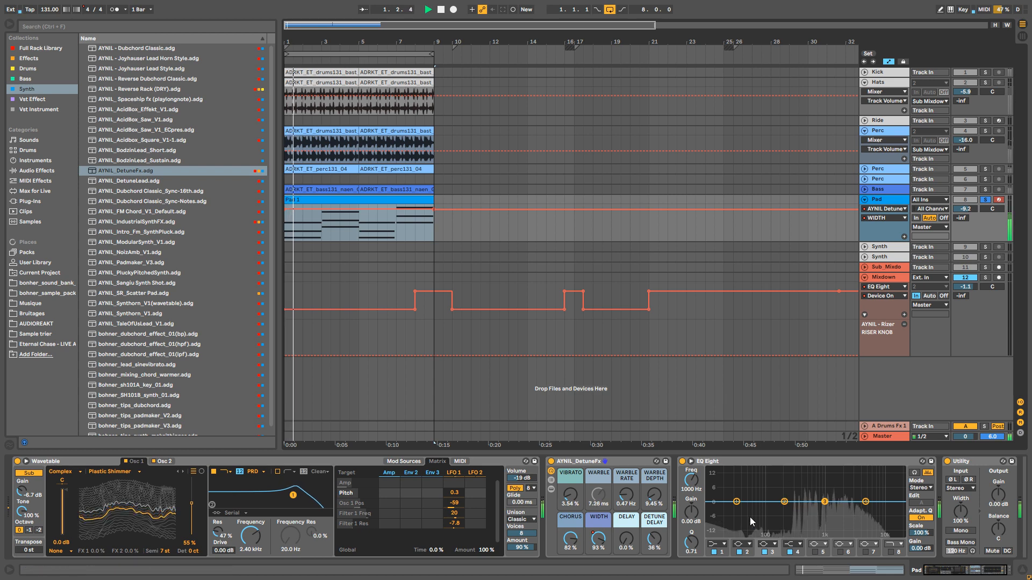
Shape the Pad's EQ Eight with a low cut on band 1 and a high cut on band 8 at 8.08 kHz.
{"action": "left_click", "coordinate": [717, 544]}
{"action": "left_click", "coordinate": [720, 489]}
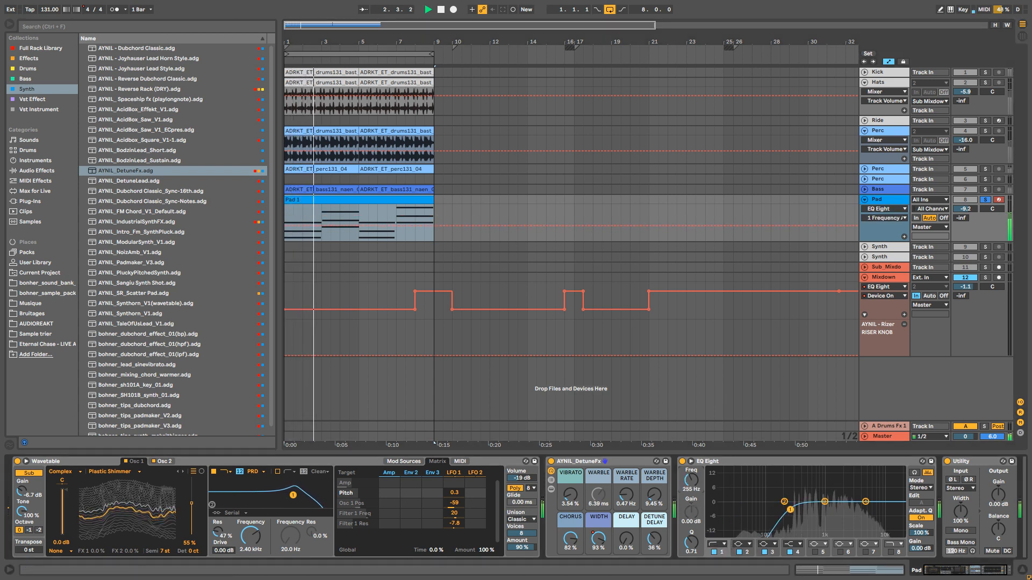
{"action": "left_click", "coordinate": [891, 551]}
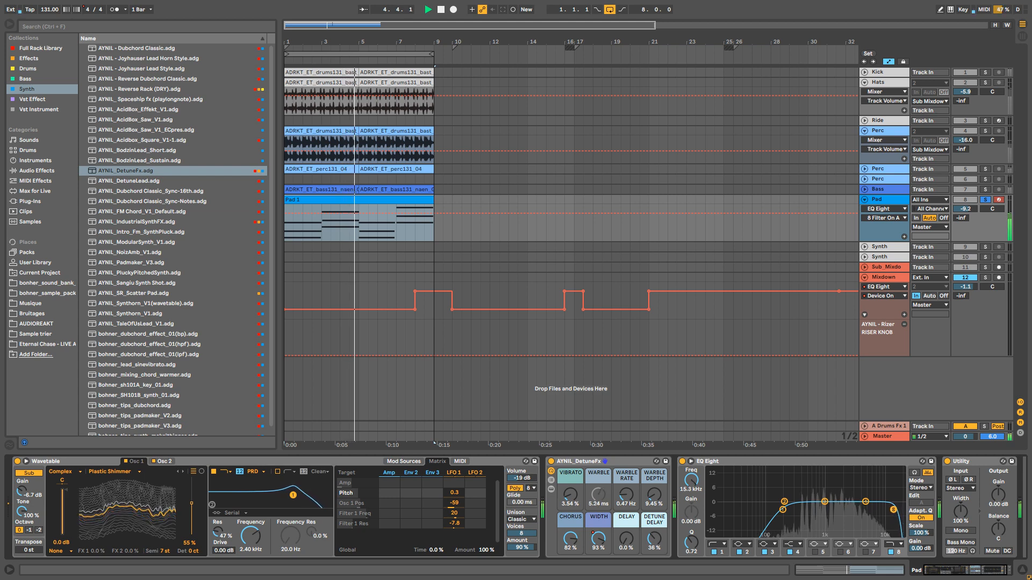
{"action": "left_click_drag", "start_coordinate": [896, 509], "coordinate": [877, 509]}
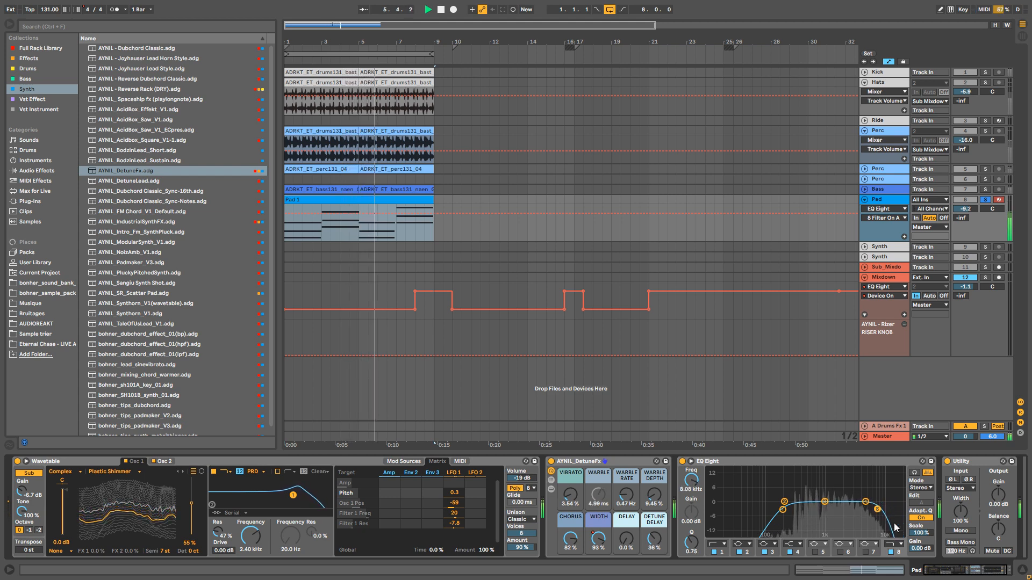
{"action": "left_click_drag", "start_coordinate": [943, 572], "coordinate": [974, 574]}
{"action": "key", "text": "space"}
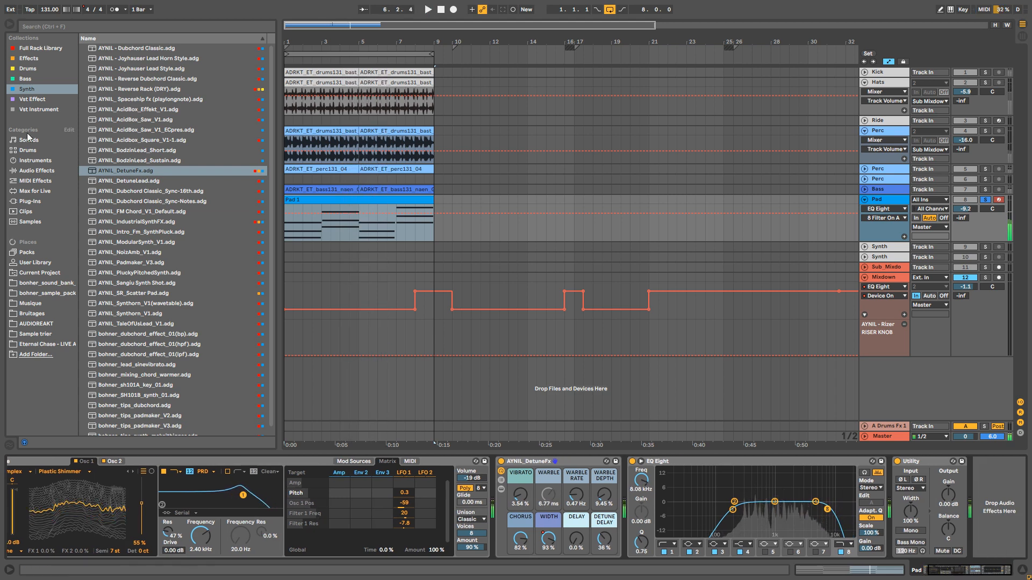
Add the Saturator audio effect to the Pad track, between EQ Eight and Utility.
{"action": "left_click", "coordinate": [37, 170]}
{"action": "scroll", "coordinate": [140, 331], "scroll_direction": "down", "scroll_amount": 1}
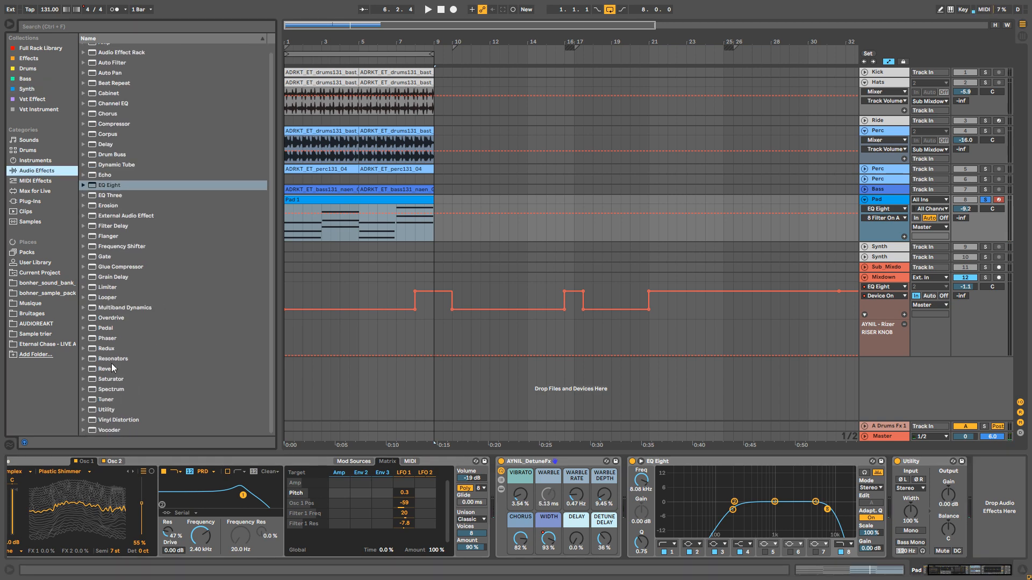
{"action": "scroll", "coordinate": [108, 380], "scroll_direction": "up", "scroll_amount": 1}
{"action": "left_click_drag", "start_coordinate": [109, 381], "coordinate": [868, 505]}
{"action": "left_click_drag", "start_coordinate": [949, 571], "coordinate": [960, 571]}
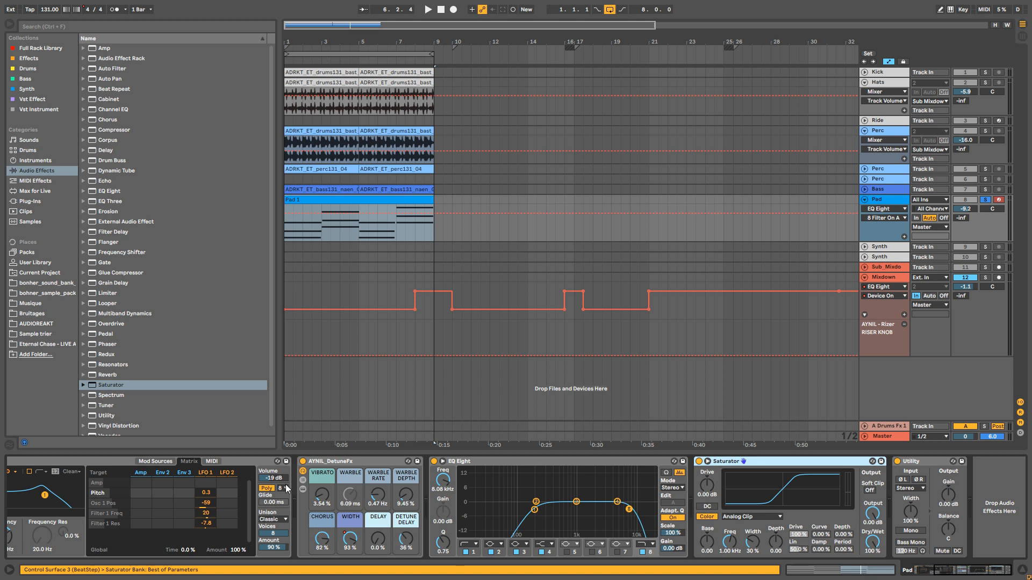
Switch the Saturator to Hard Curve and lower the Wavetable volume to -43 dB while auditioning the loop.
{"action": "left_click_drag", "start_coordinate": [279, 479], "coordinate": [279, 489]}
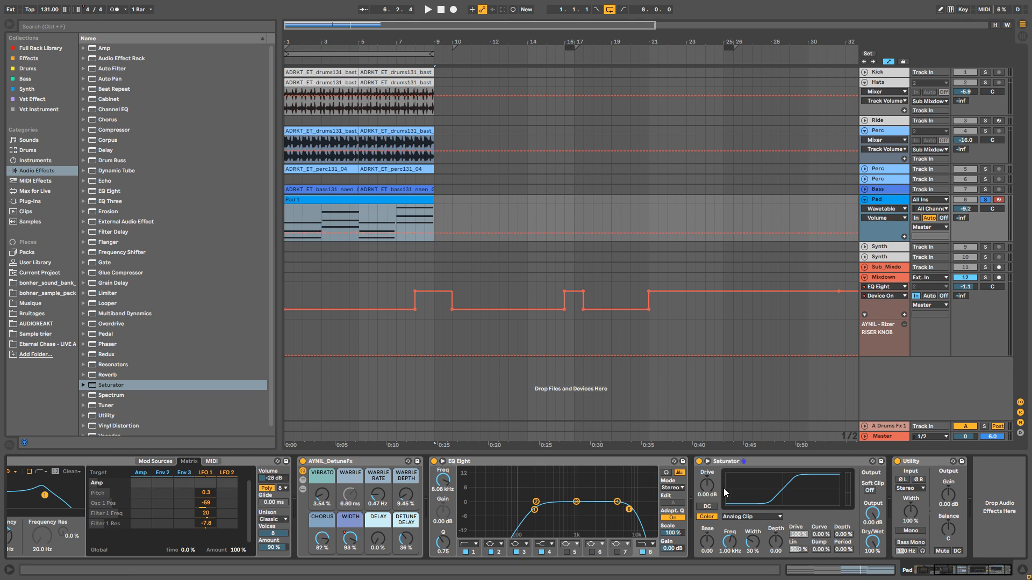
{"action": "left_click", "coordinate": [752, 517]}
{"action": "left_click", "coordinate": [751, 484]}
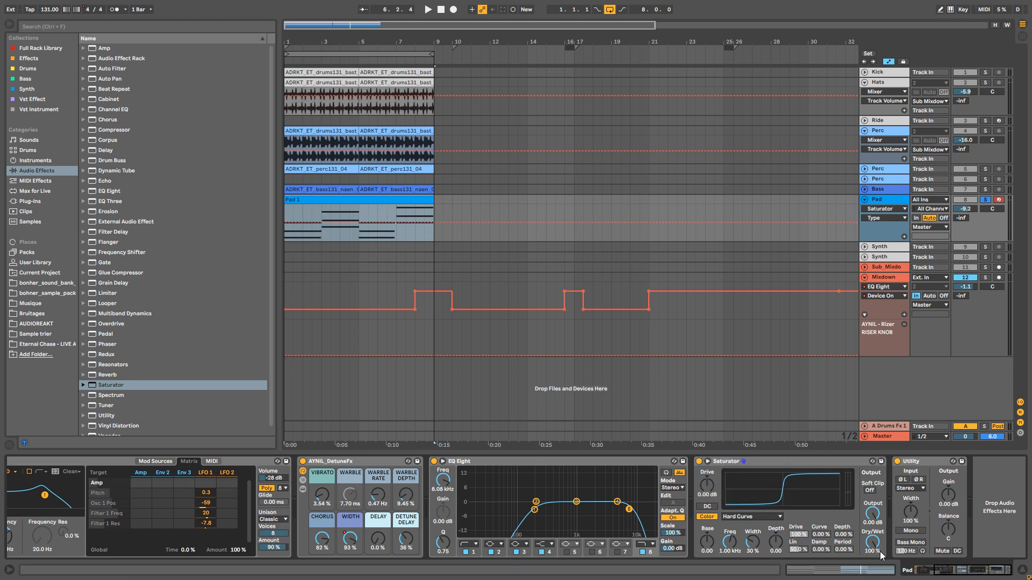
{"action": "key", "text": "space"}
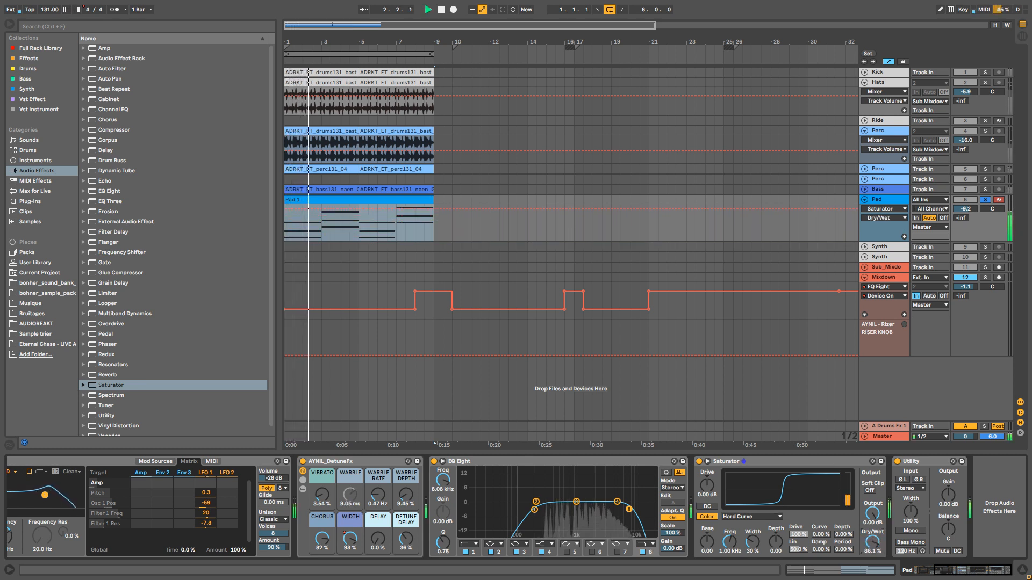
{"action": "left_click_drag", "start_coordinate": [274, 478], "coordinate": [275, 490]}
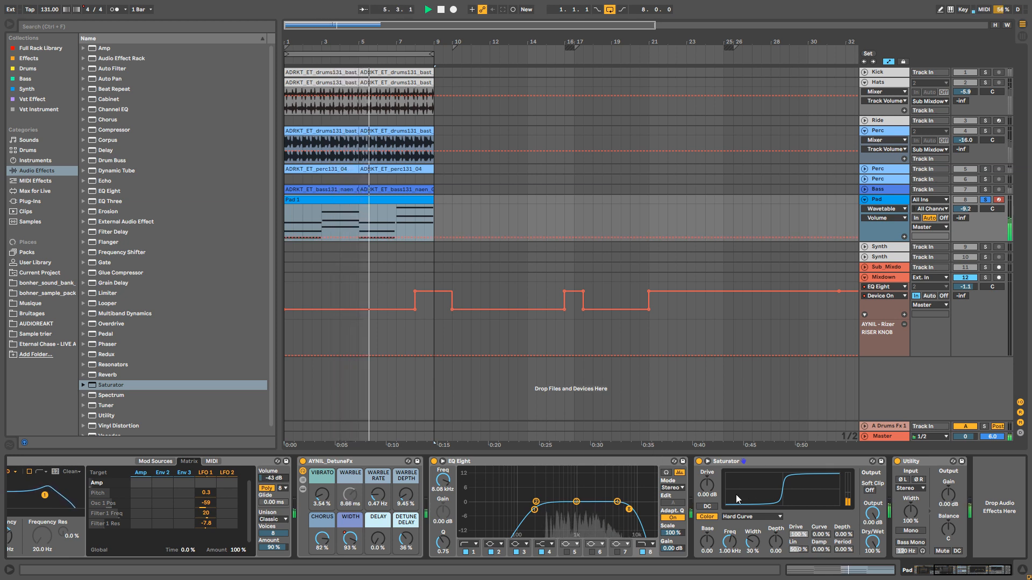
{"action": "key", "text": "space"}
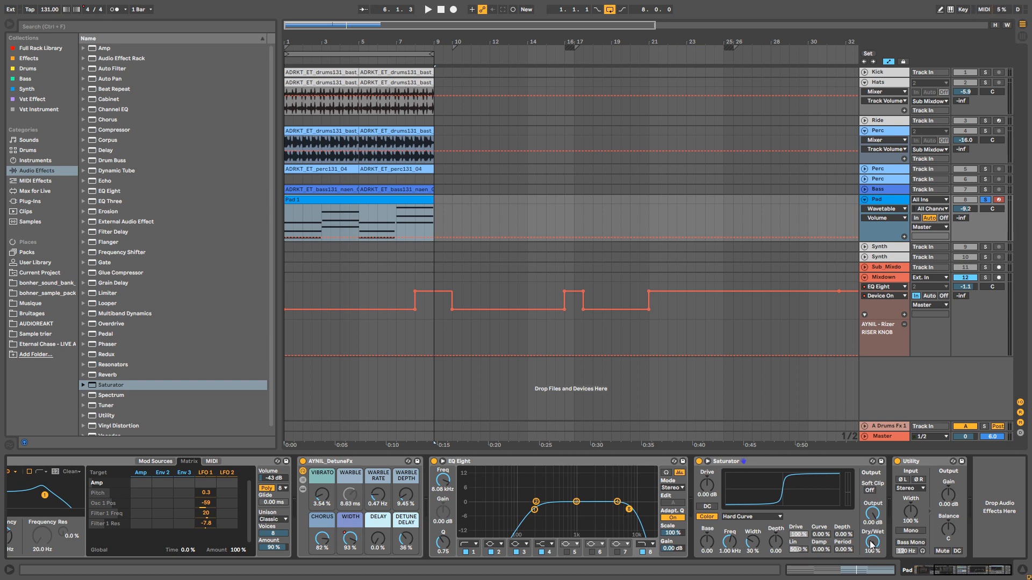
Add Echo after the Saturator on the Pad track, set its Reverb to 40% and compare the sound with Echo bypassed.
{"action": "mouse_move", "coordinate": [106, 181]}
{"action": "left_mouse_down"}
{"action": "mouse_move", "coordinate": [483, 376]}
{"action": "mouse_move", "coordinate": [891, 523]}
{"action": "left_mouse_up"}
{"action": "key", "text": "space"}
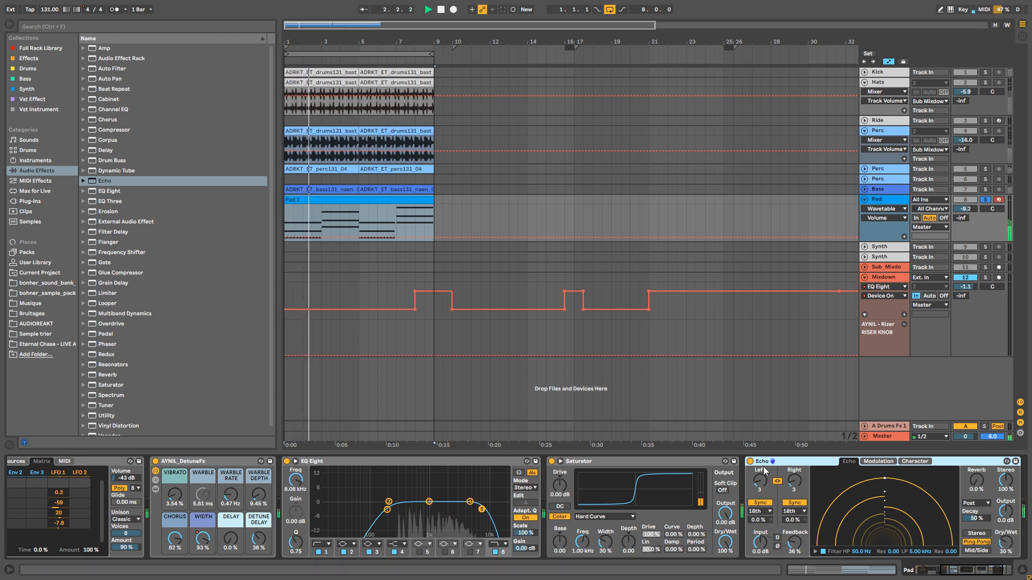
{"action": "left_click", "coordinate": [749, 463]}
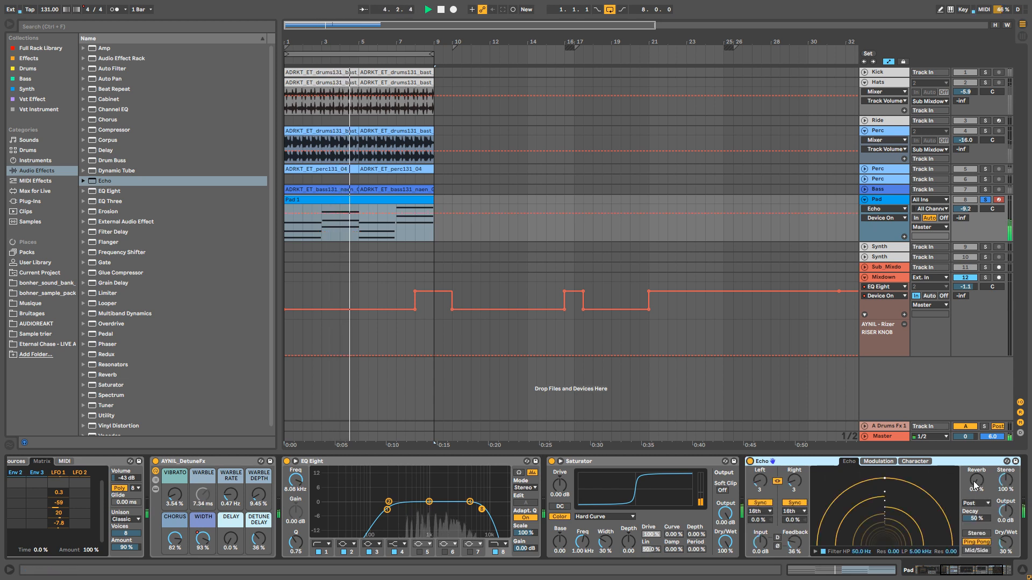
{"action": "left_click_drag", "start_coordinate": [977, 479], "coordinate": [977, 458]}
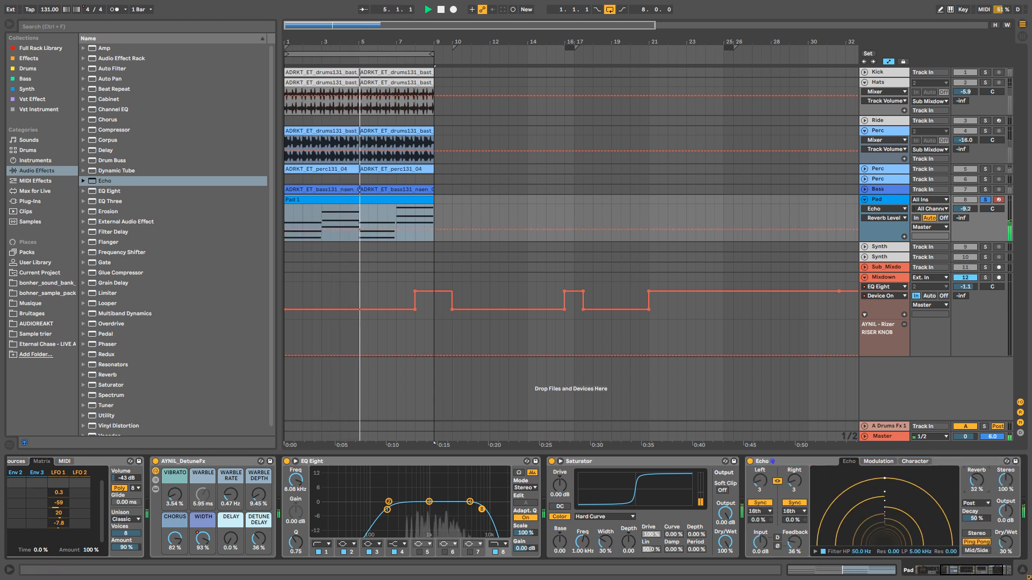
{"action": "left_click", "coordinate": [750, 462]}
{"action": "left_click", "coordinate": [750, 462]}
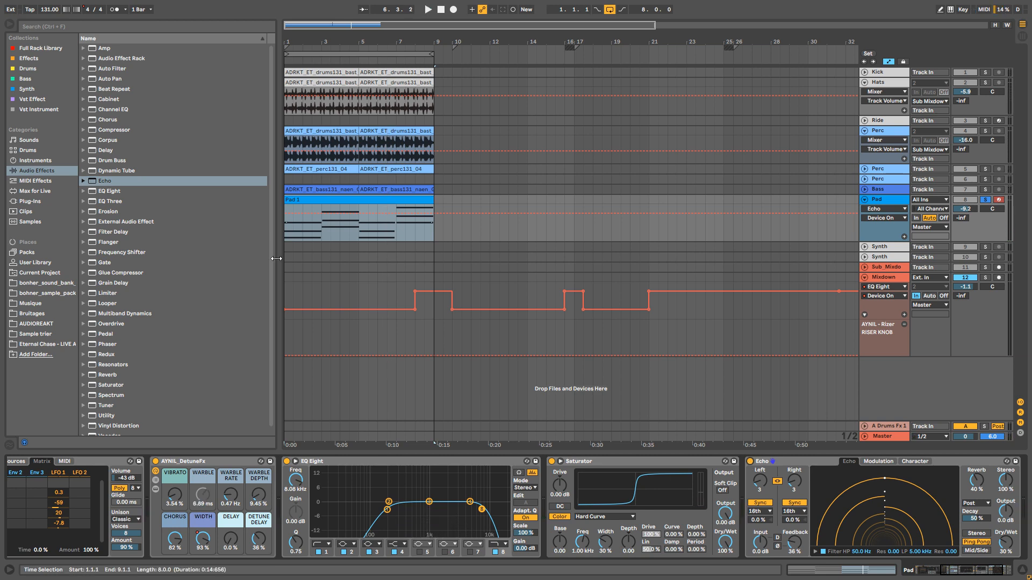
Add Reverb after Echo with Dry/Wet 38% and Decay Time 5.21 s, and set the Pad track's volume to -7.8 dB.
{"action": "double_click", "coordinate": [116, 375]}
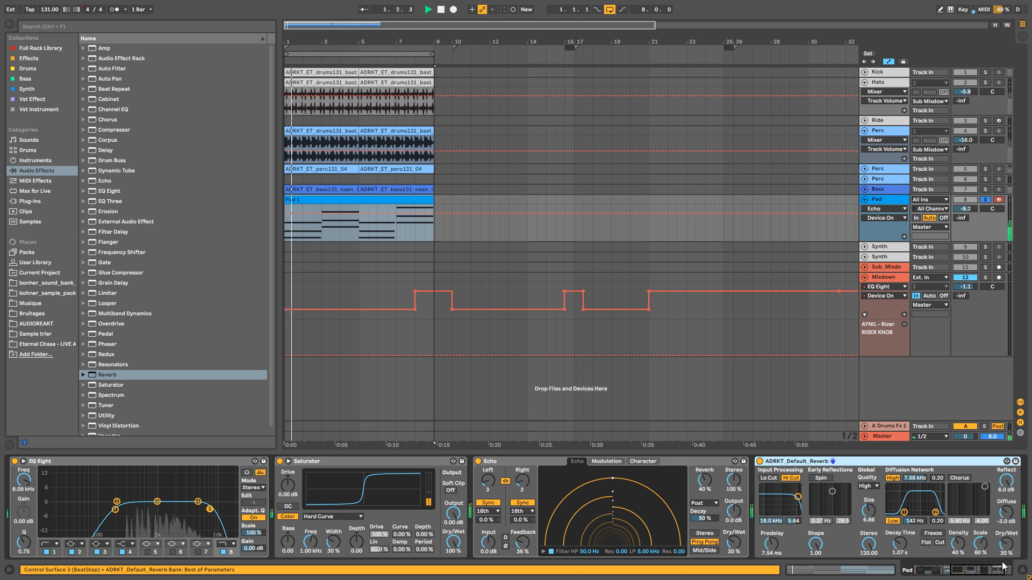
{"action": "left_click_drag", "start_coordinate": [1005, 541], "coordinate": [1005, 537]}
{"action": "left_click_drag", "start_coordinate": [899, 544], "coordinate": [900, 526]}
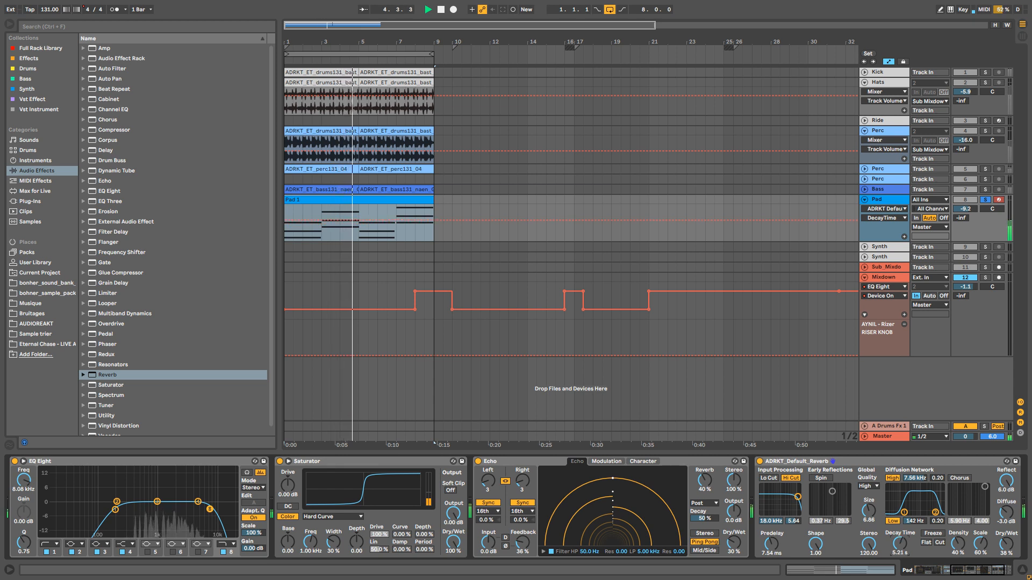
{"action": "left_click", "coordinate": [759, 466]}
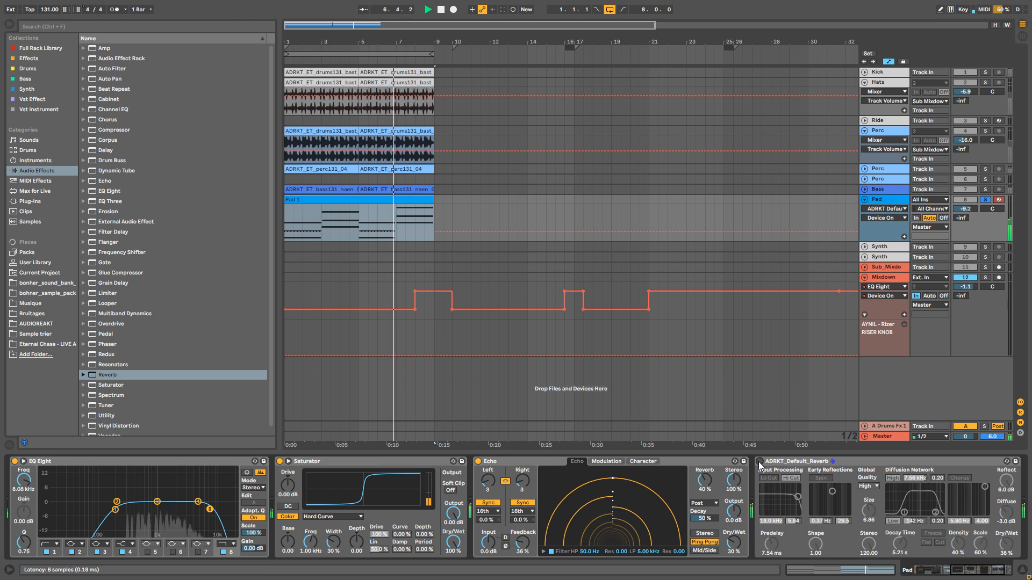
{"action": "left_click", "coordinate": [962, 209]}
{"action": "left_click_drag", "start_coordinate": [962, 213], "coordinate": [962, 207]}
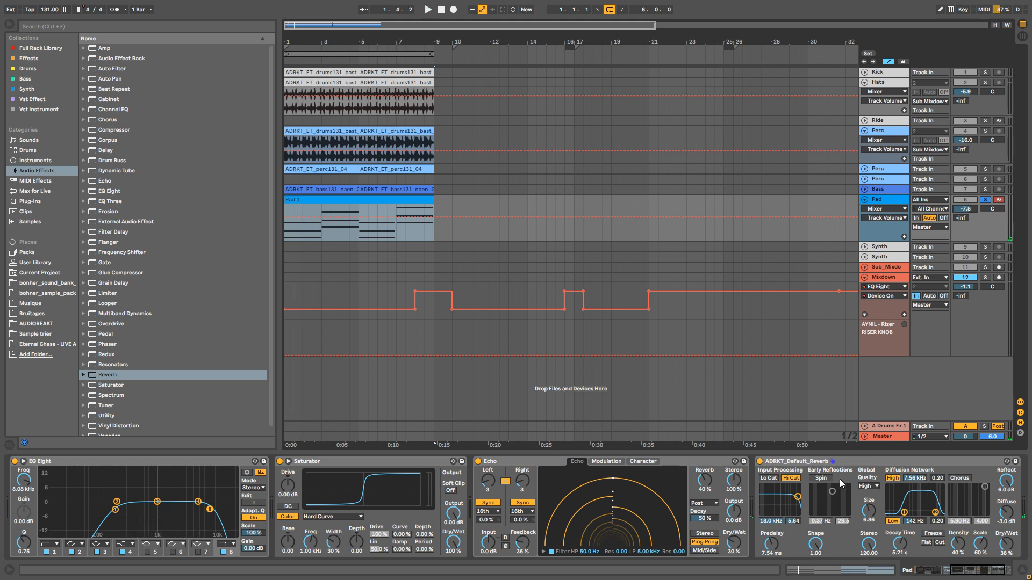
Add Drum Buss to the Pad track, directly after the Reverb.
{"action": "left_click", "coordinate": [109, 160]}
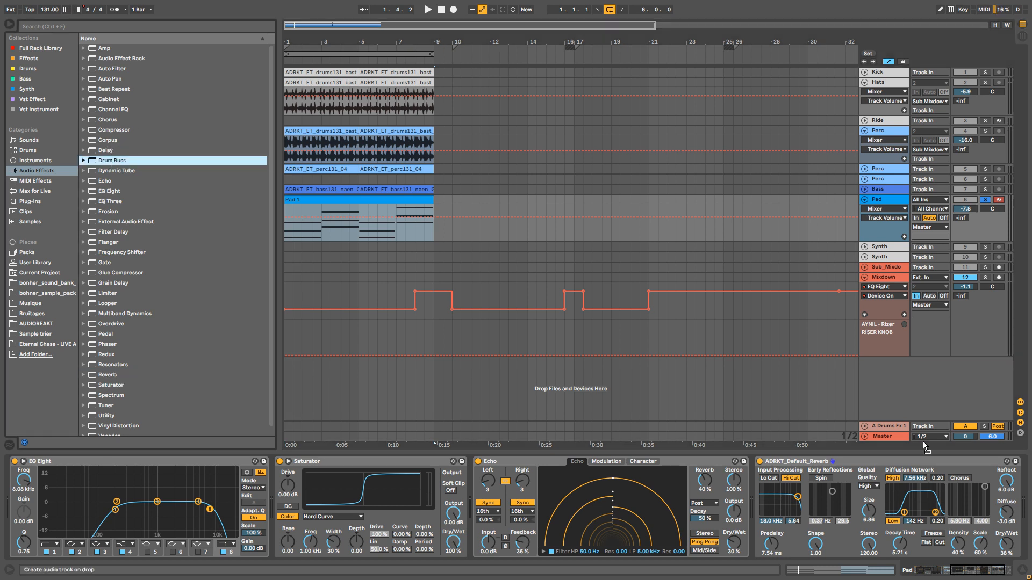
{"action": "scroll", "coordinate": [890, 507], "scroll_direction": "right", "scroll_amount": 3}
{"action": "key", "text": "Return"}
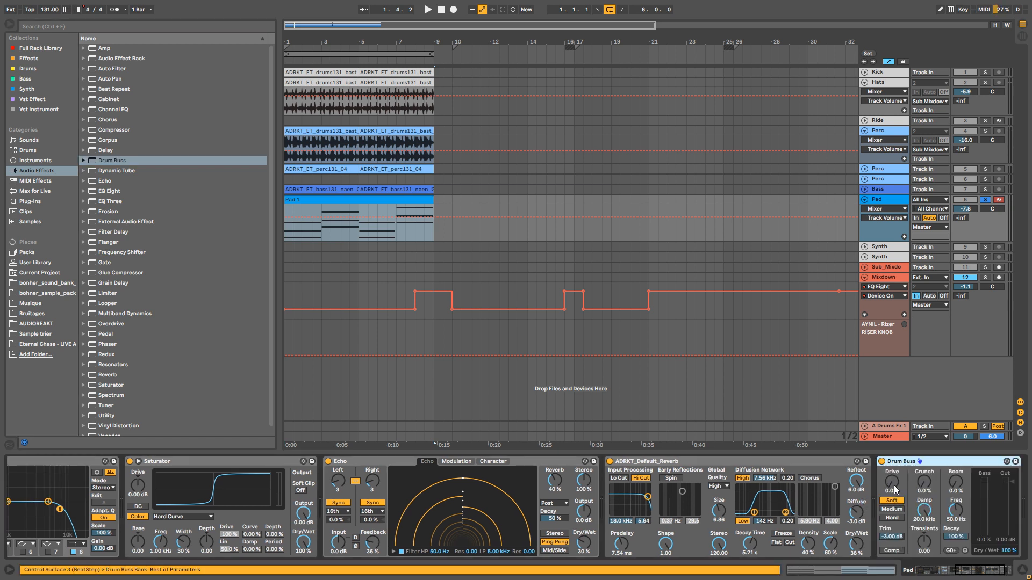
Play the loop, set Drum Buss Drive to 13% and Trim to -5.00 dB, and enable its compressor.
{"action": "key", "text": "space"}
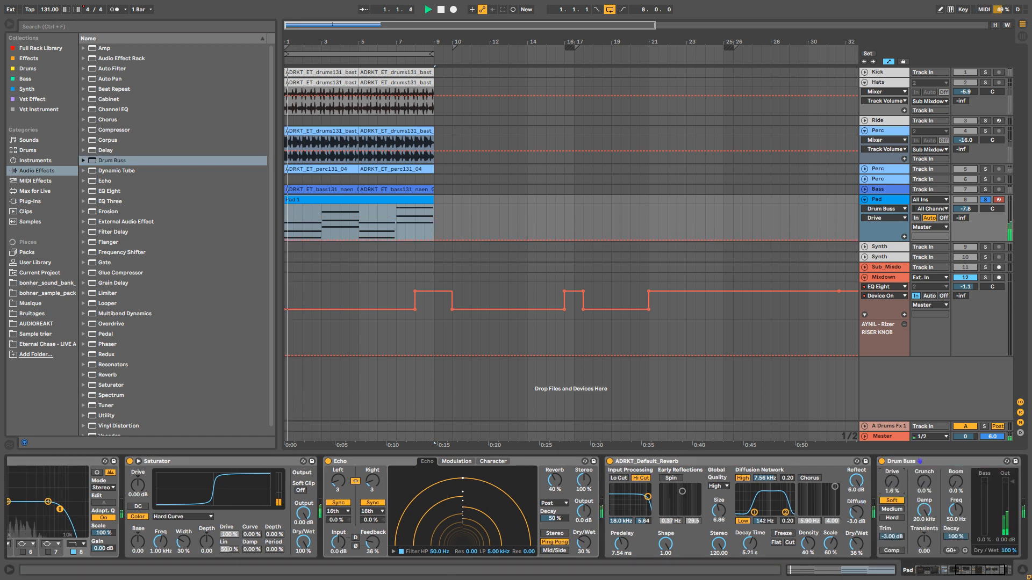
{"action": "left_click_drag", "start_coordinate": [894, 489], "coordinate": [894, 482]}
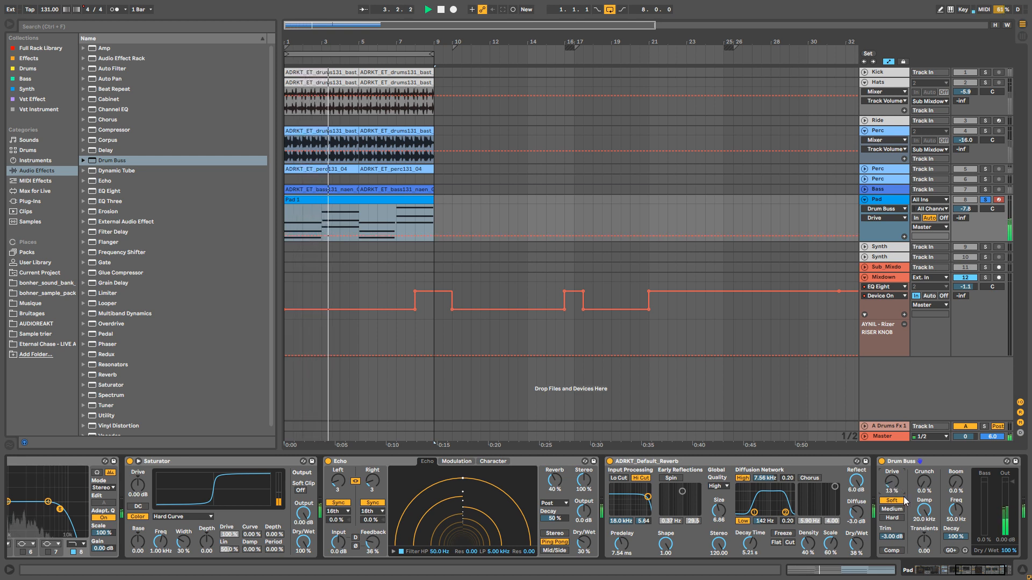
{"action": "left_click_drag", "start_coordinate": [891, 536], "coordinate": [891, 541]}
{"action": "left_click", "coordinate": [891, 551]}
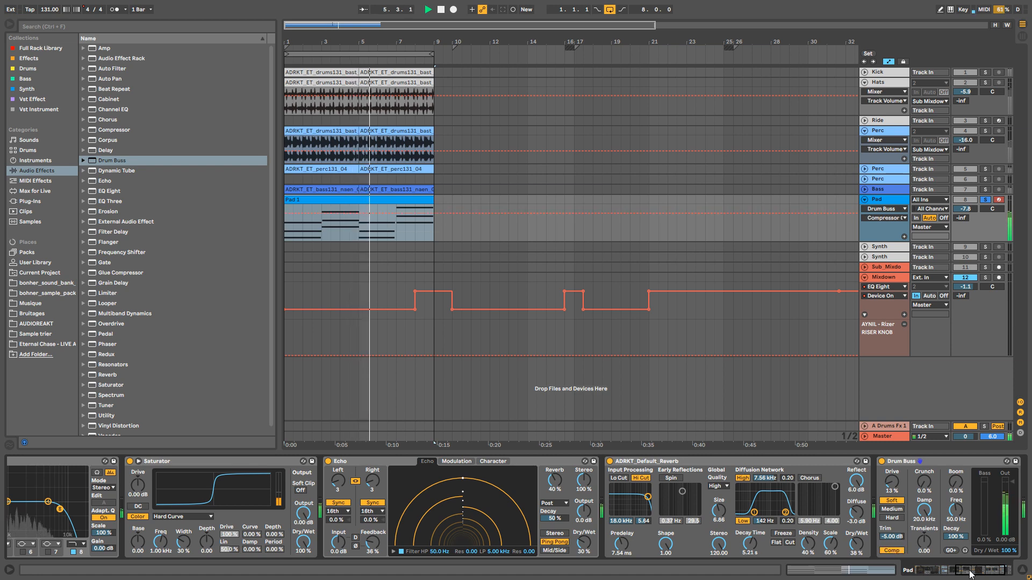
Set Drum Buss Dry/Wet to 39%, Crunch to 7.8% and Transients to 0.13.
{"action": "left_click_drag", "start_coordinate": [970, 574], "coordinate": [977, 574]}
{"action": "left_click_drag", "start_coordinate": [876, 549], "coordinate": [876, 568]}
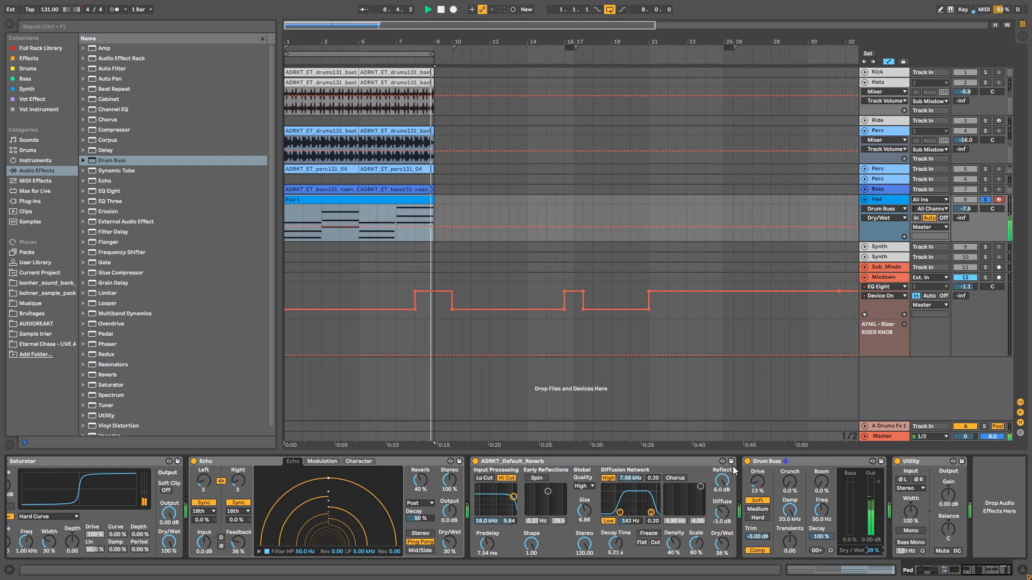
{"action": "left_click_drag", "start_coordinate": [783, 492], "coordinate": [783, 486]}
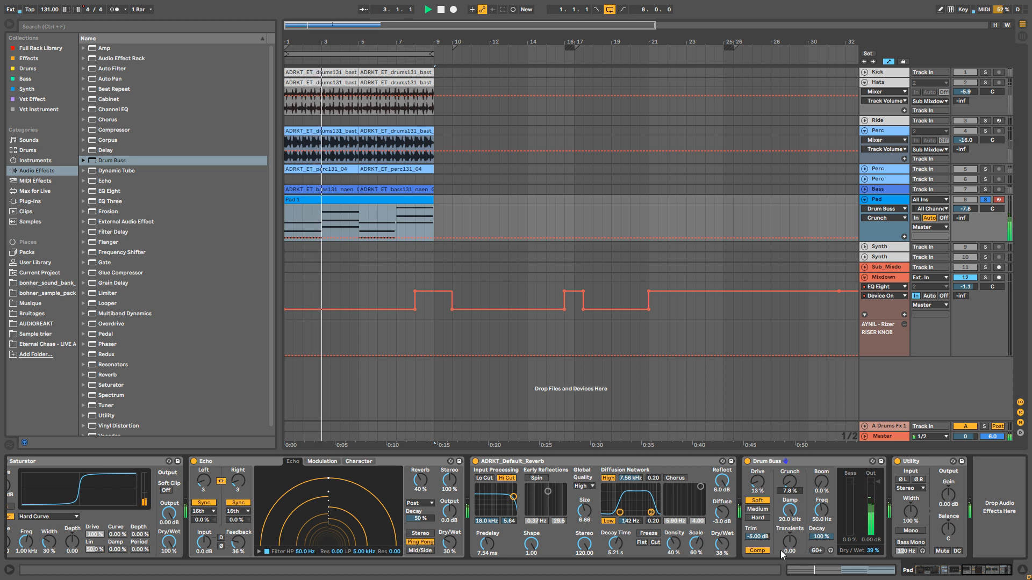
{"action": "left_click_drag", "start_coordinate": [792, 545], "coordinate": [792, 540]}
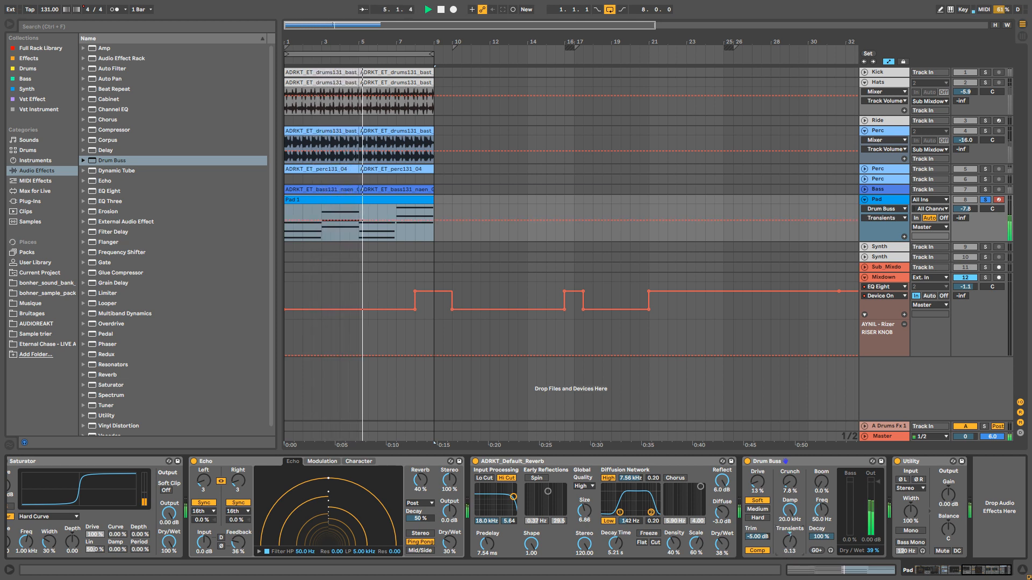
{"action": "key", "text": "space"}
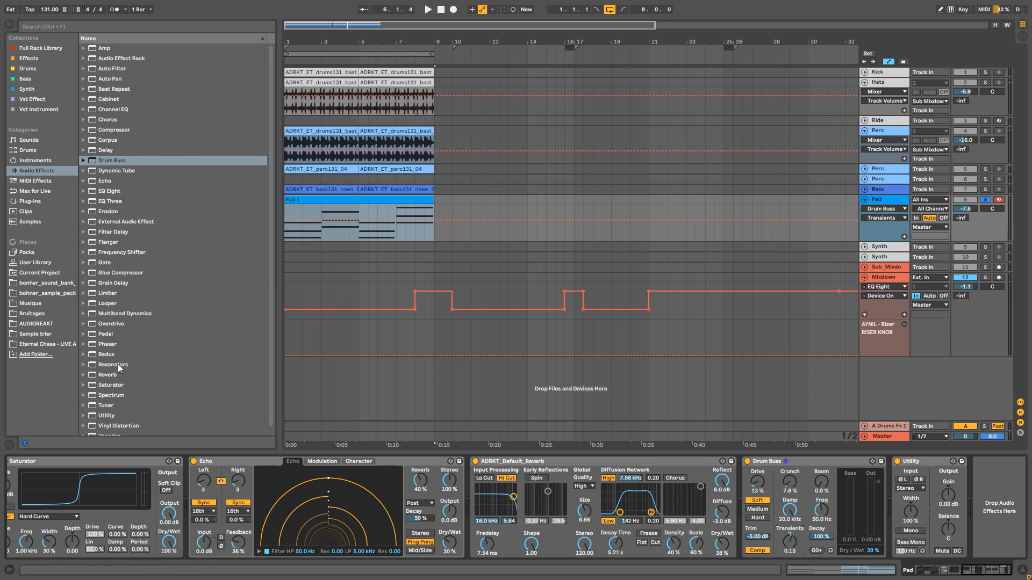
Add a second Saturator between Drum Buss and Utility on the Pad track and set its Drive to 3.94 dB.
{"action": "left_click_drag", "start_coordinate": [105, 388], "coordinate": [890, 519]}
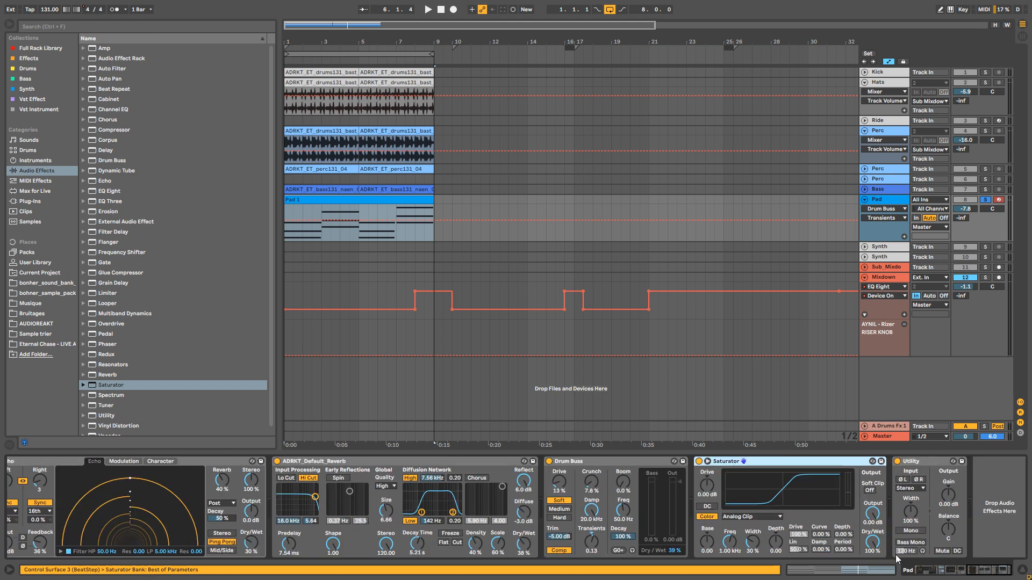
{"action": "key", "text": "space"}
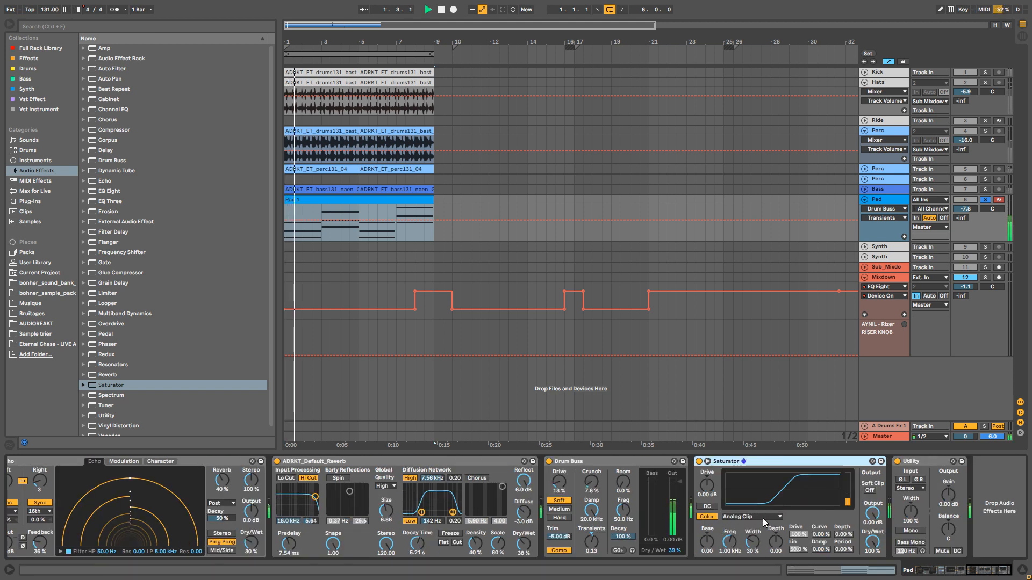
{"action": "mouse_move", "coordinate": [707, 484]}
{"action": "left_mouse_down"}
{"action": "mouse_move", "coordinate": [706, 467]}
{"action": "mouse_move", "coordinate": [706, 492]}
{"action": "left_mouse_up"}
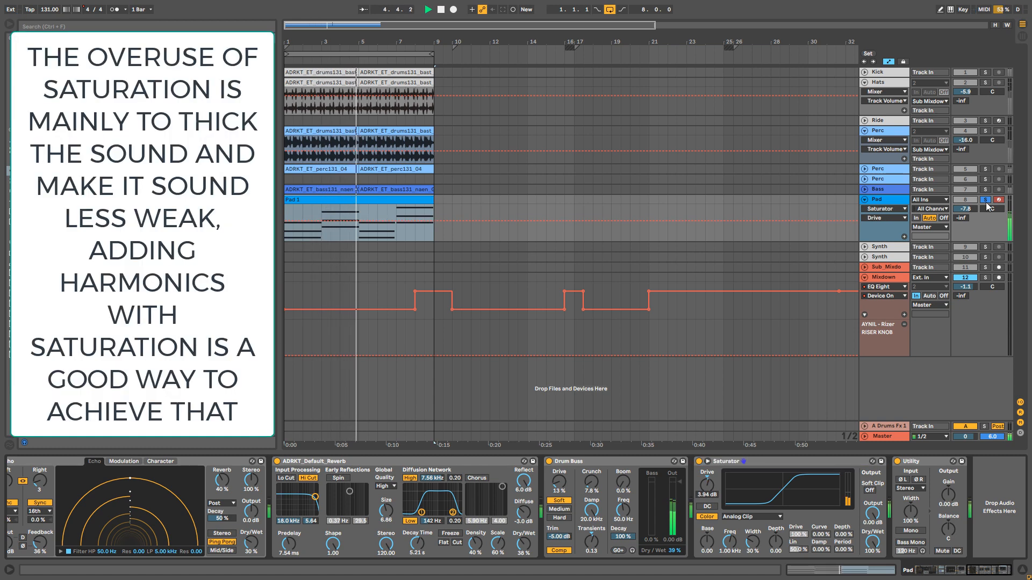
Set the Pad track volume to -9.8 dB and compare the sound with the second Saturator and Drum Buss bypassed.
{"action": "left_click_drag", "start_coordinate": [965, 209], "coordinate": [965, 216]}
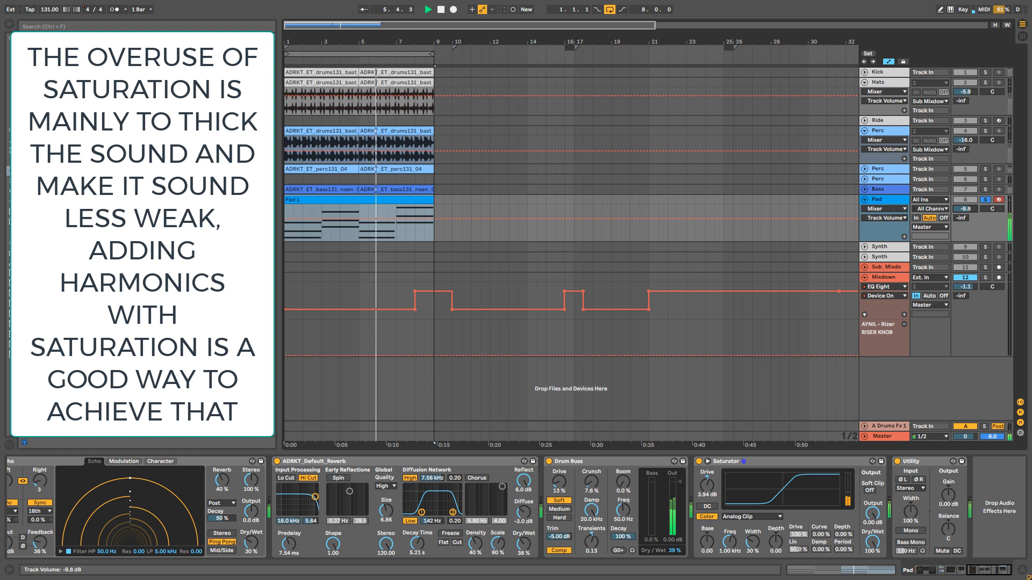
{"action": "left_click", "coordinate": [699, 461]}
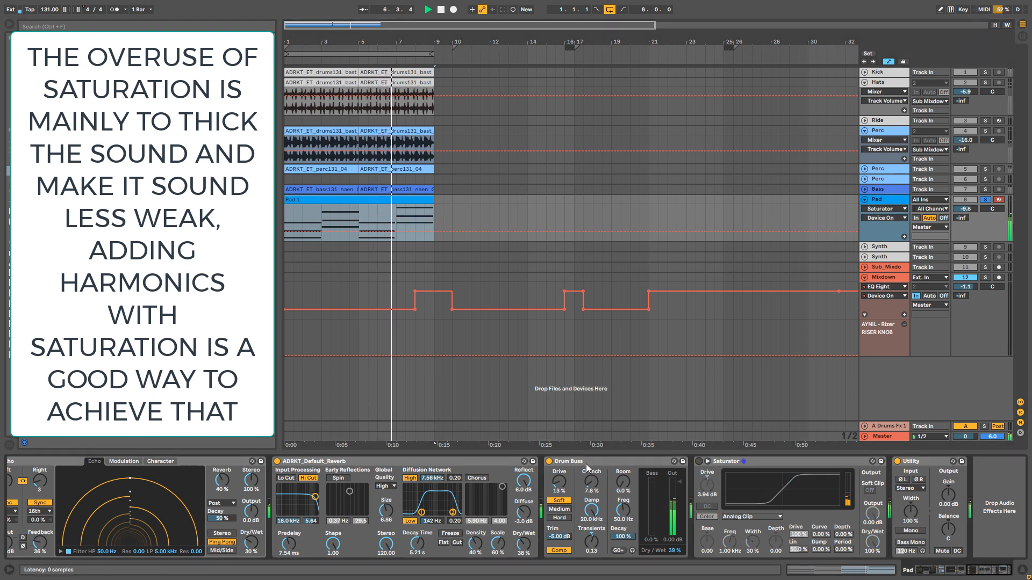
{"action": "left_click", "coordinate": [548, 463]}
{"action": "left_click", "coordinate": [548, 463]}
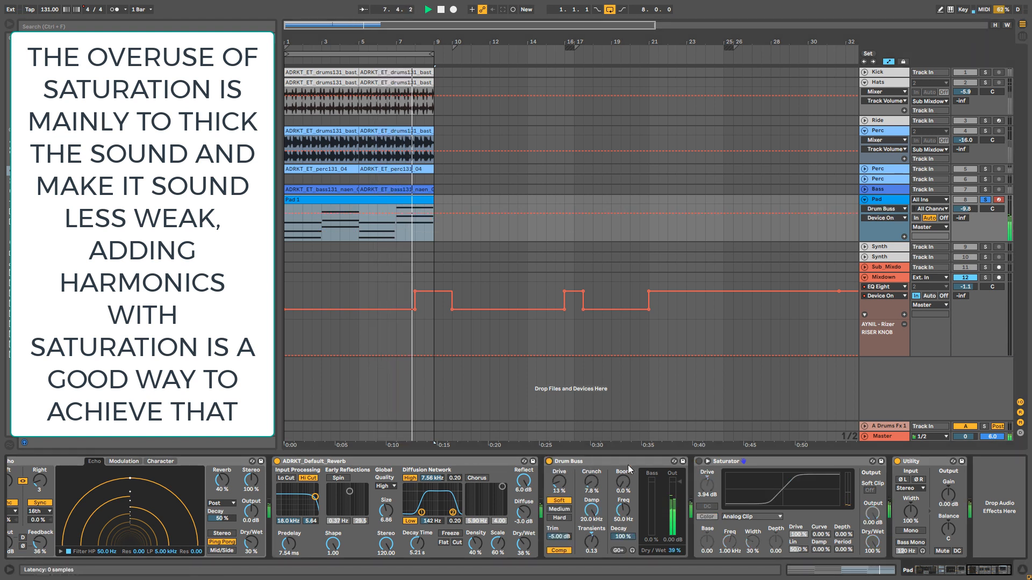
{"action": "left_click", "coordinate": [698, 461]}
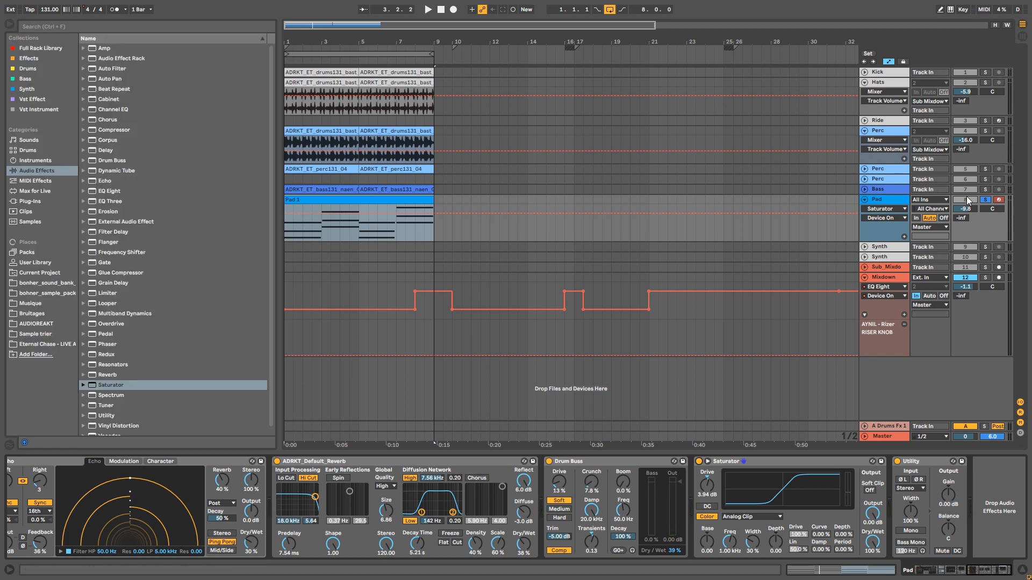
Unsolo the Pad track, play the full loop and set the Pad volume to -11.0 dB.
{"action": "left_click", "coordinate": [985, 200]}
{"action": "key", "text": "space"}
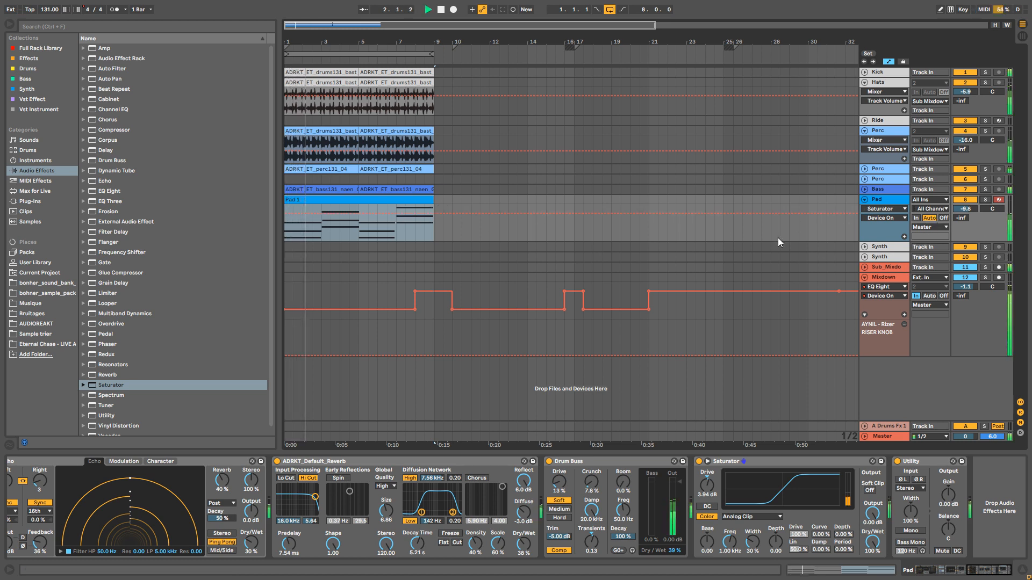
{"action": "left_click", "coordinate": [965, 209]}
{"action": "left_click_drag", "start_coordinate": [965, 212], "coordinate": [965, 213]}
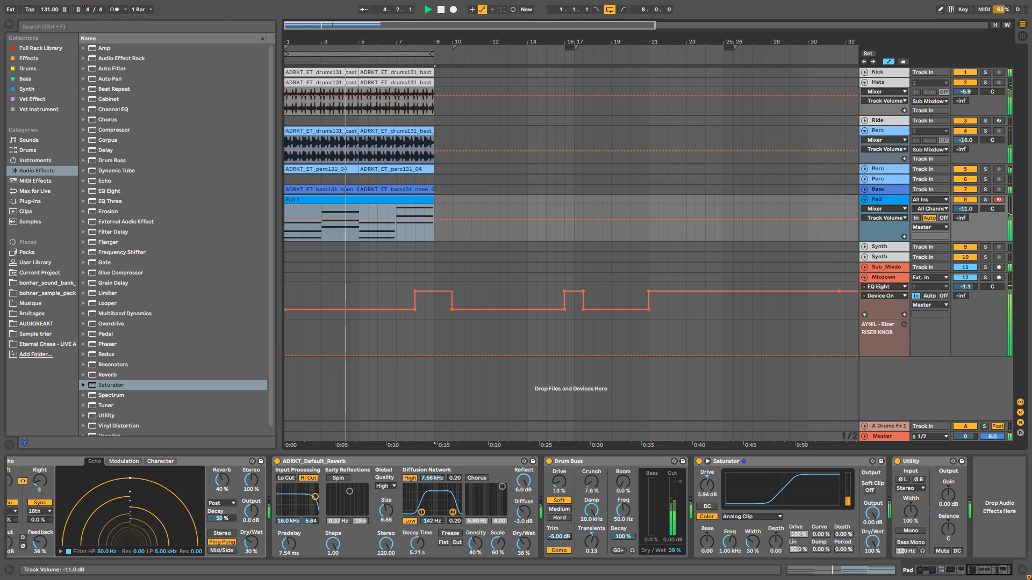
Fold the Pad track and the first Perc track, and stop playback.
{"action": "left_click", "coordinate": [864, 200]}
{"action": "left_click", "coordinate": [868, 132]}
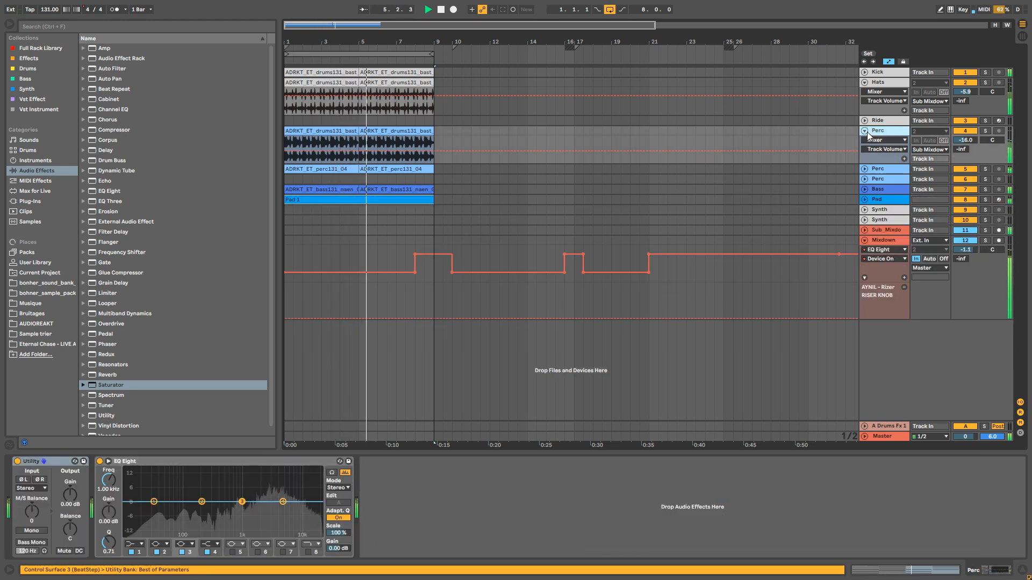
{"action": "left_click", "coordinate": [864, 131]}
{"action": "key", "text": "space"}
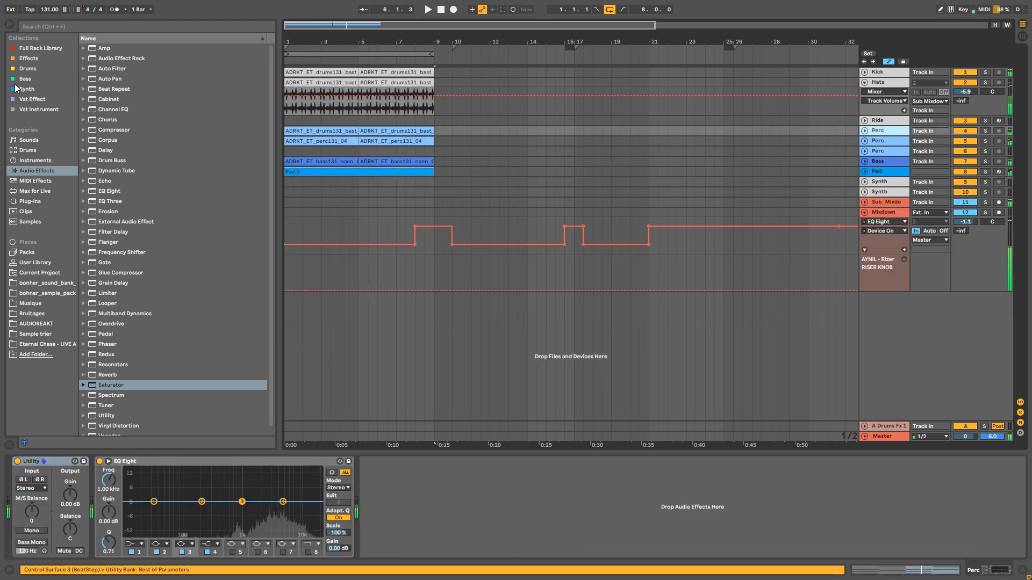
Add the AYNIL_SR_Scatter Pad.adg rack from the Synth collection to the end of the Pad track's device chain.
{"action": "left_click", "coordinate": [50, 90]}
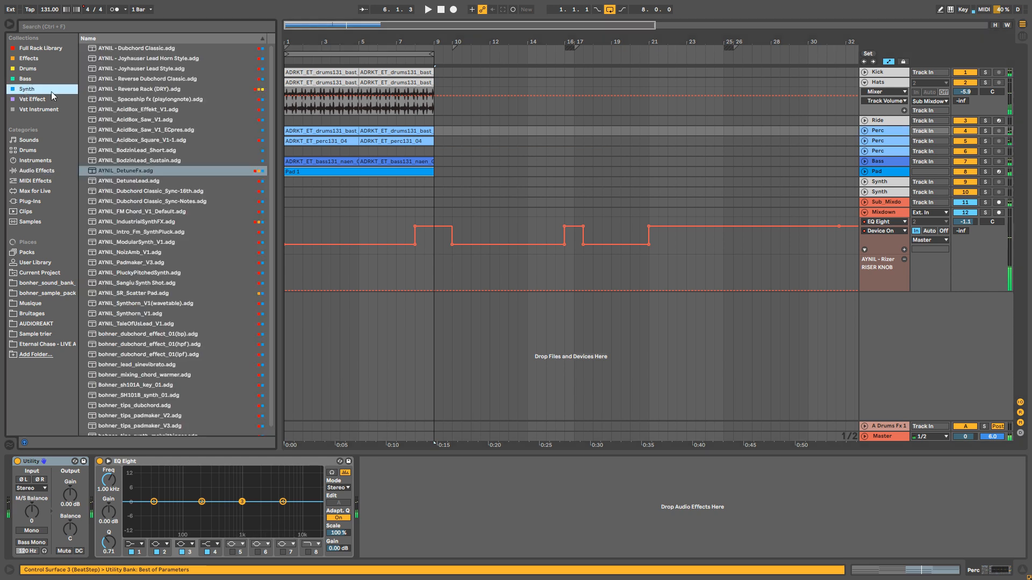
{"action": "left_click", "coordinate": [130, 295]}
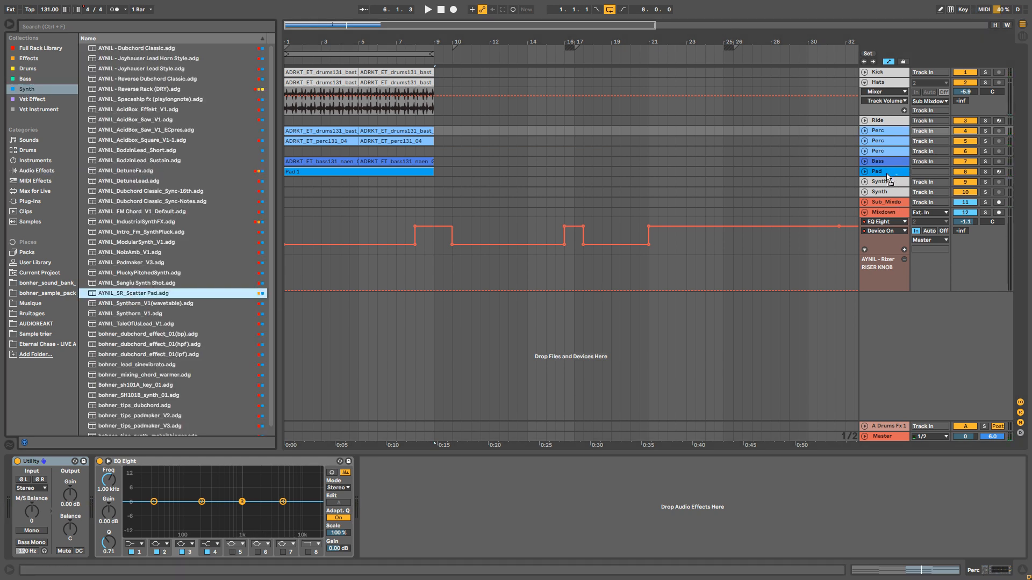
{"action": "left_click_drag", "start_coordinate": [887, 177], "coordinate": [885, 173]}
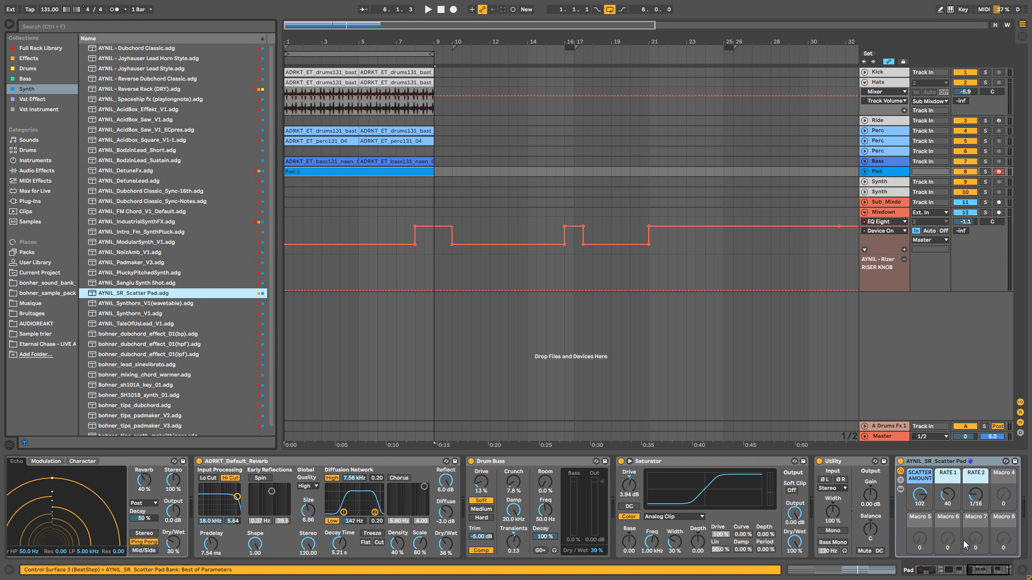
{"action": "left_click_drag", "start_coordinate": [982, 569], "coordinate": [1005, 569]}
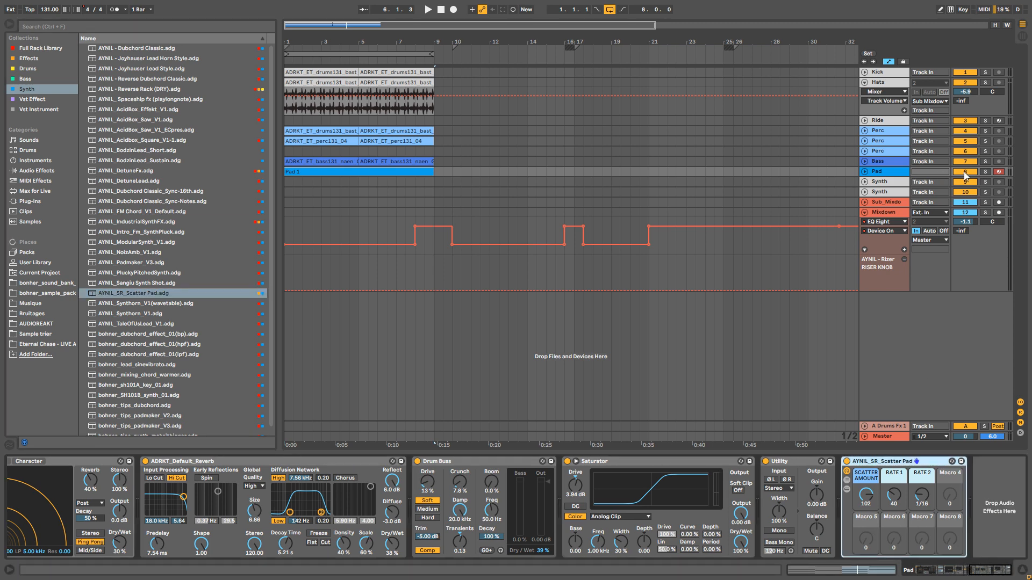
Audition the Pad soloed and in the full mix while setting the Scatter Pad rack's Scatter Amount to 37.
{"action": "left_click", "coordinate": [985, 172]}
{"action": "key", "text": "space"}
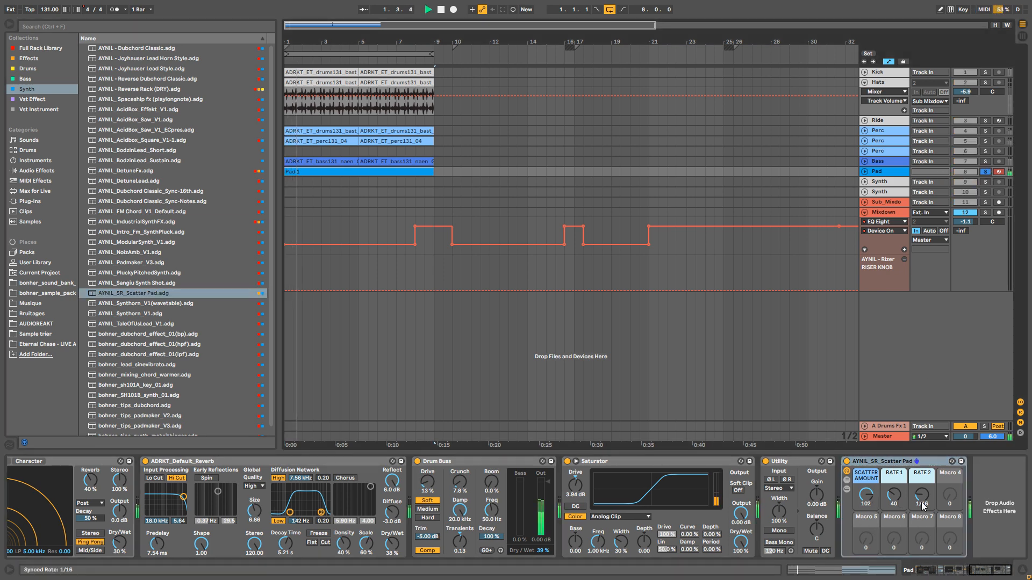
{"action": "left_click_drag", "start_coordinate": [873, 505], "coordinate": [873, 518]}
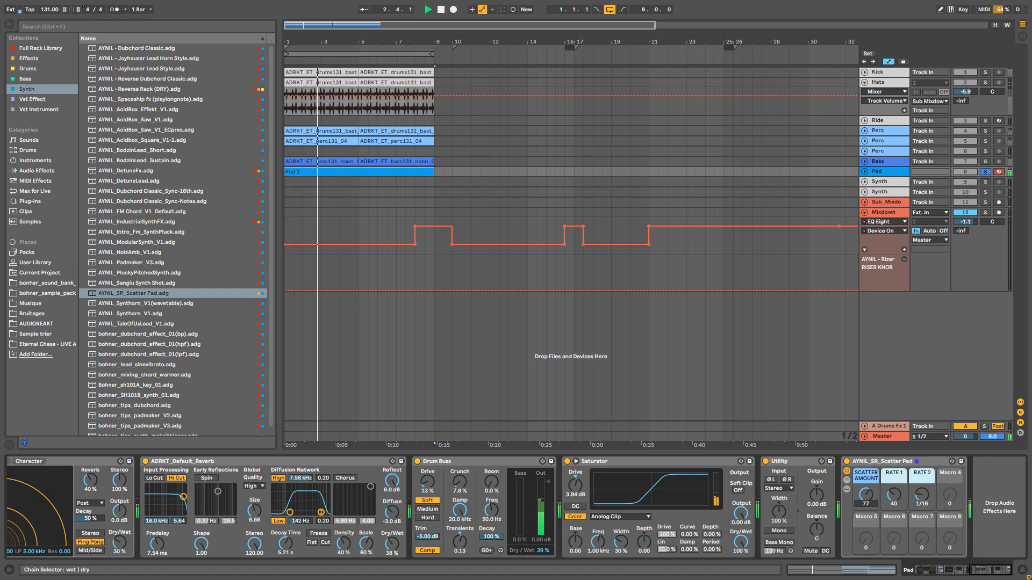
{"action": "left_click", "coordinate": [985, 172]}
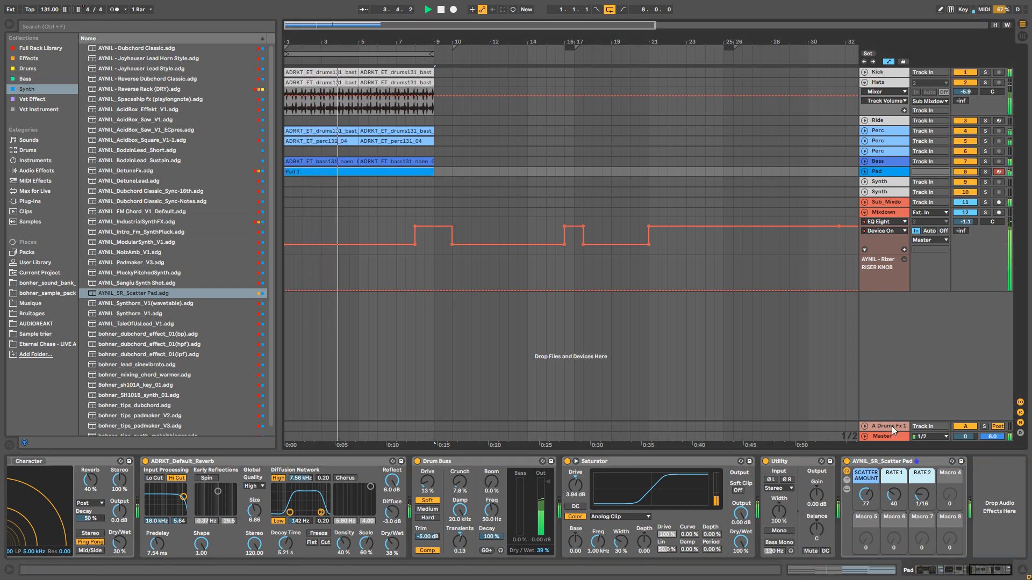
{"action": "left_click_drag", "start_coordinate": [866, 495], "coordinate": [865, 514]}
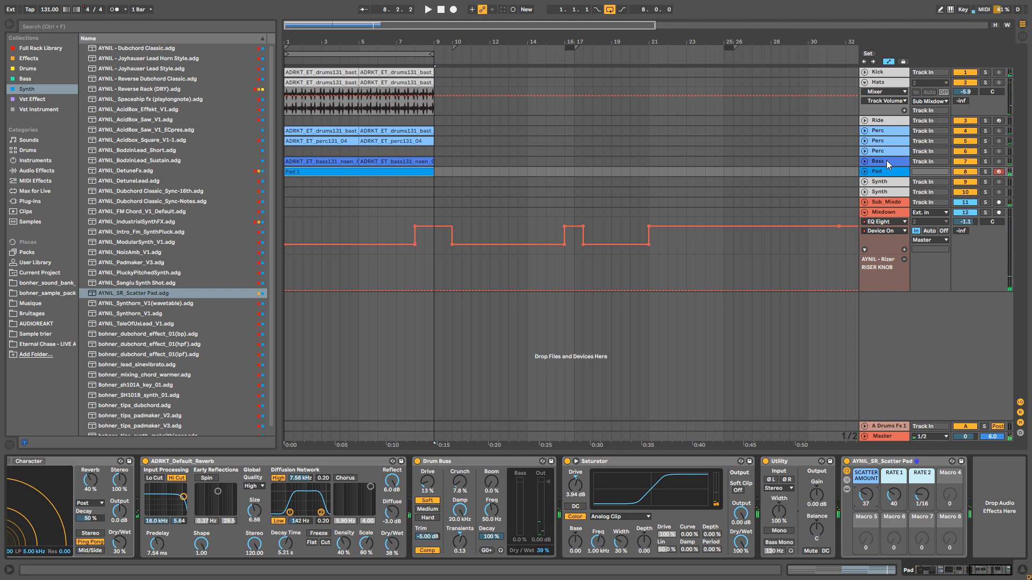
Copy the Kick-sidechained Compressor from the Bass track to the end of the Pad chain and audition it with Scatter Amount at 49.
{"action": "left_click", "coordinate": [888, 163]}
{"action": "left_click", "coordinate": [887, 172]}
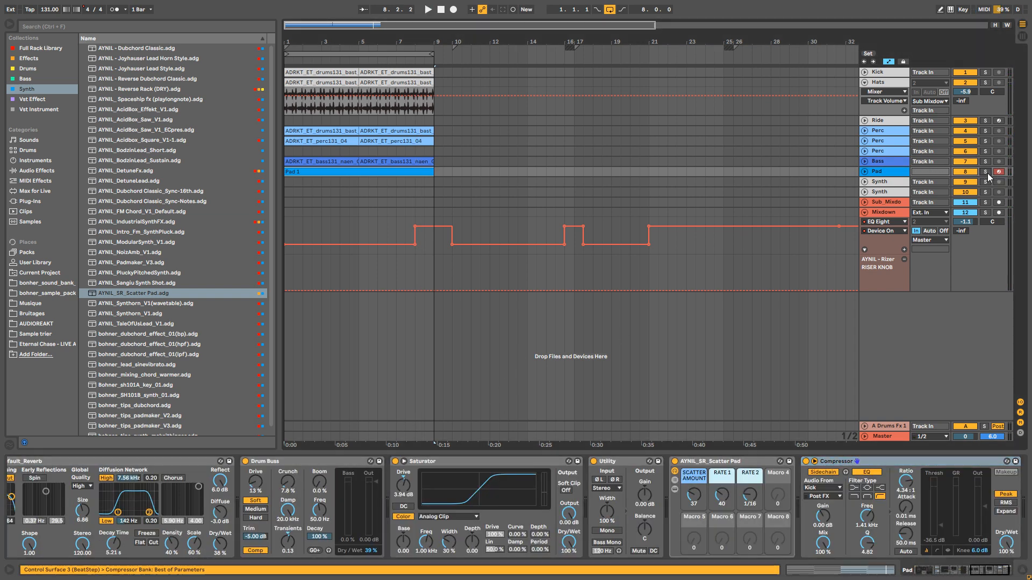
{"action": "left_click", "coordinate": [985, 172]}
{"action": "key", "text": "space"}
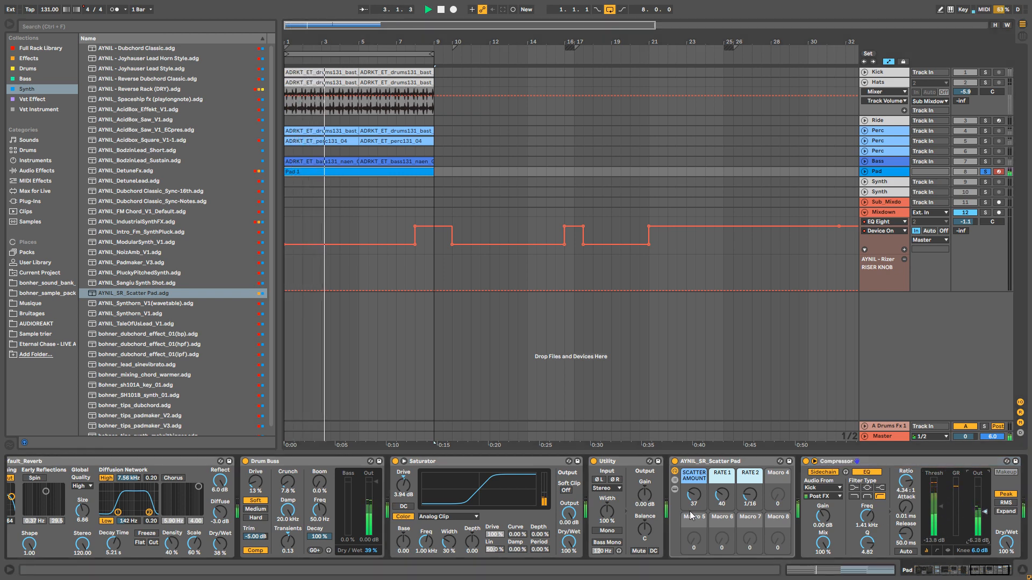
{"action": "left_click", "coordinate": [985, 172]}
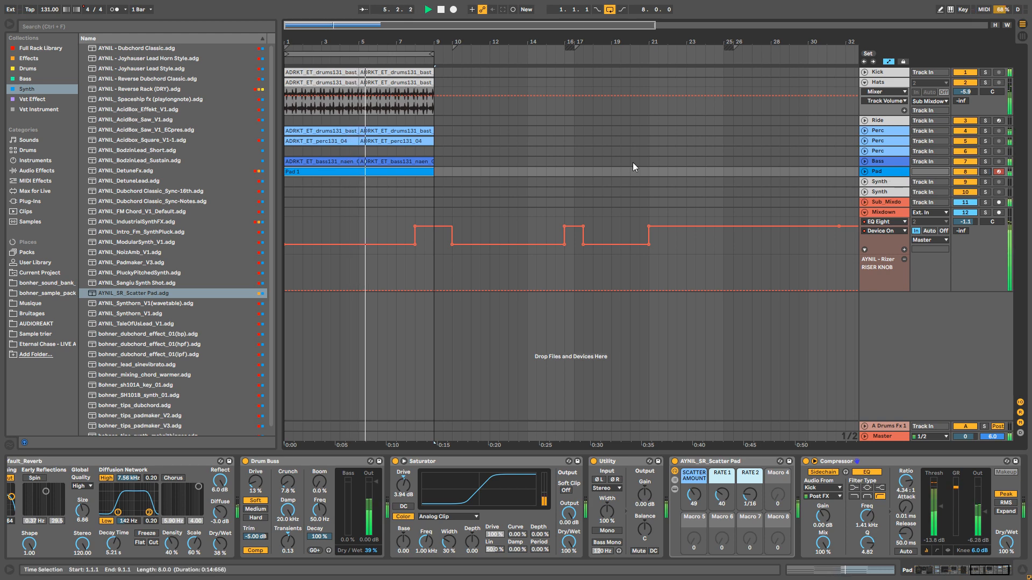
Set the Pad track volume to -10.2 dB during playback, and fold the Hats and Pad tracks.
{"action": "left_click", "coordinate": [864, 82]}
{"action": "left_click_drag", "start_coordinate": [959, 150], "coordinate": [959, 146]}
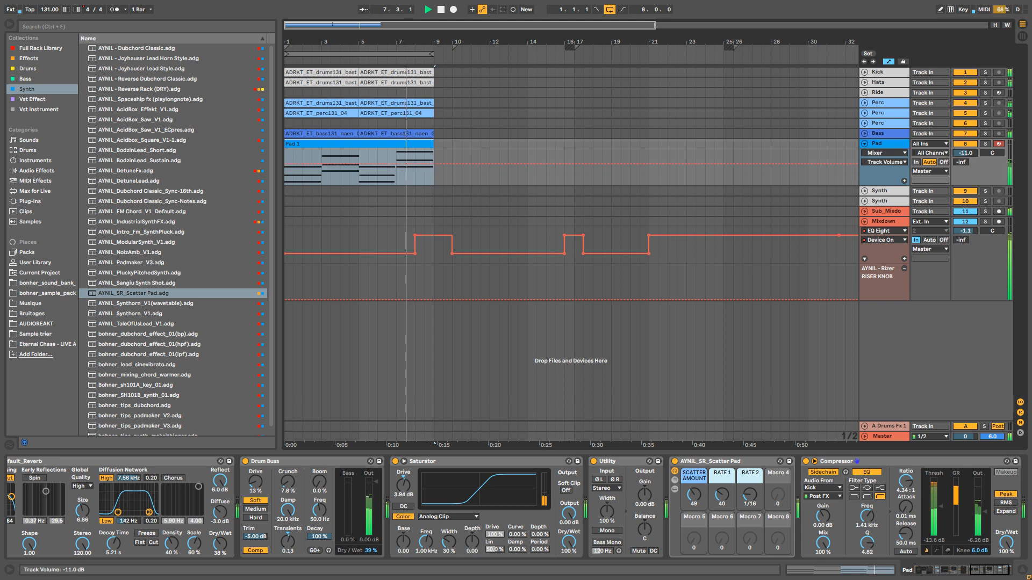
{"action": "key", "text": "space"}
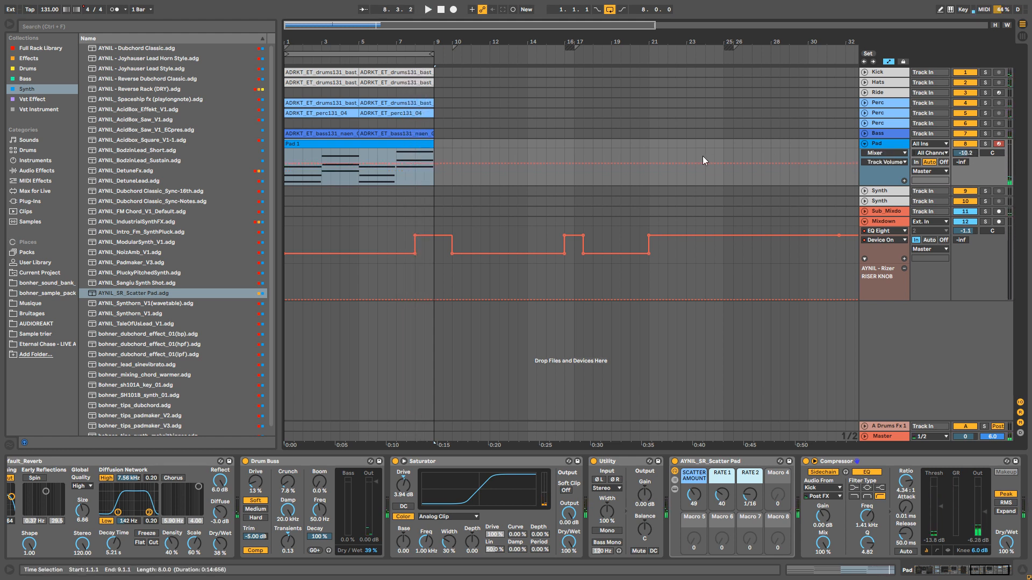
{"action": "left_click", "coordinate": [863, 143]}
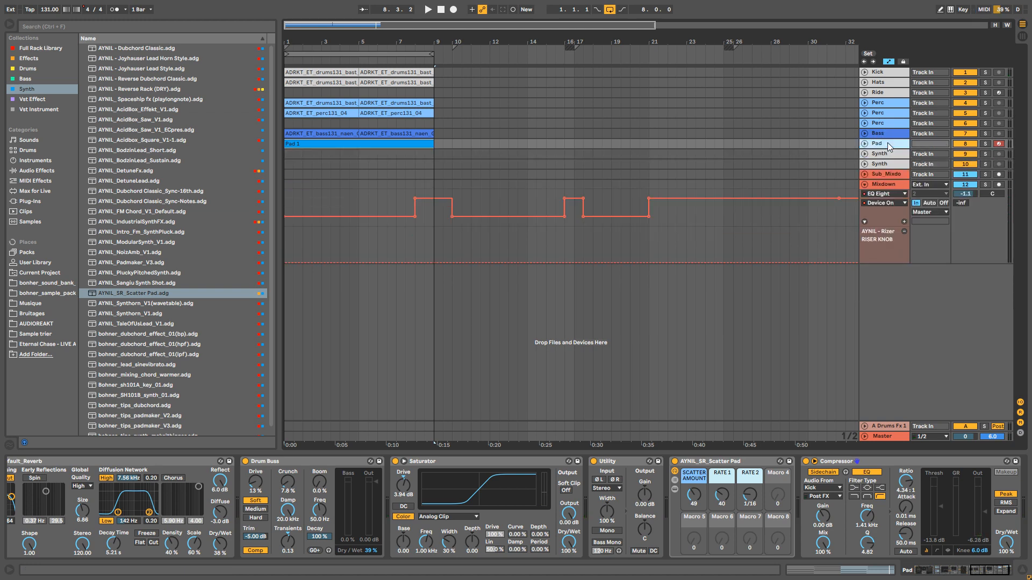
Create a MIDI track named Acid below the Pad track and load AYNIL_AcidBox_Saw_V1.adg onto it as the instrument.
{"action": "key", "text": "ctrl+shift+t"}
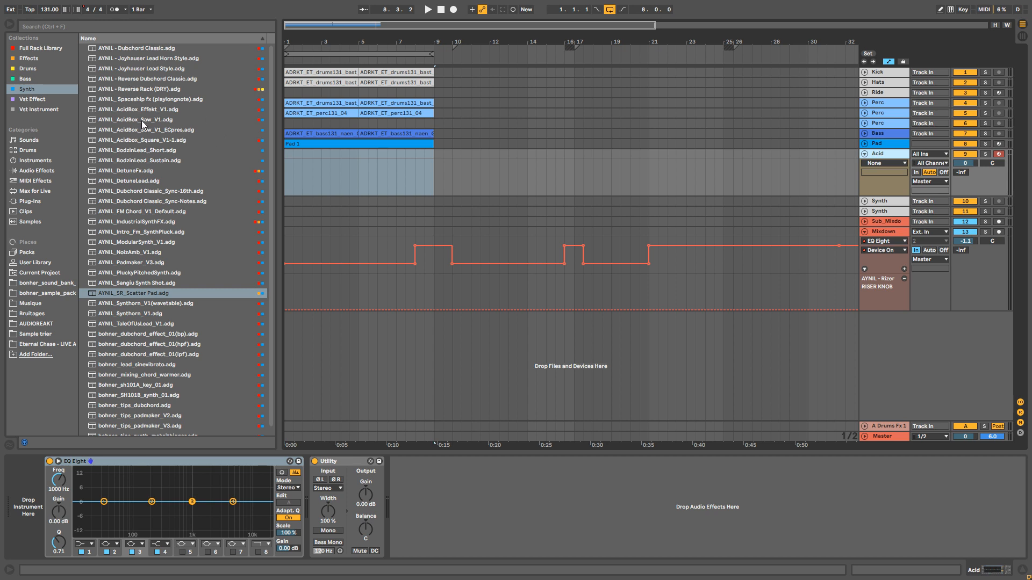
{"action": "left_click_drag", "start_coordinate": [139, 123], "coordinate": [32, 516]}
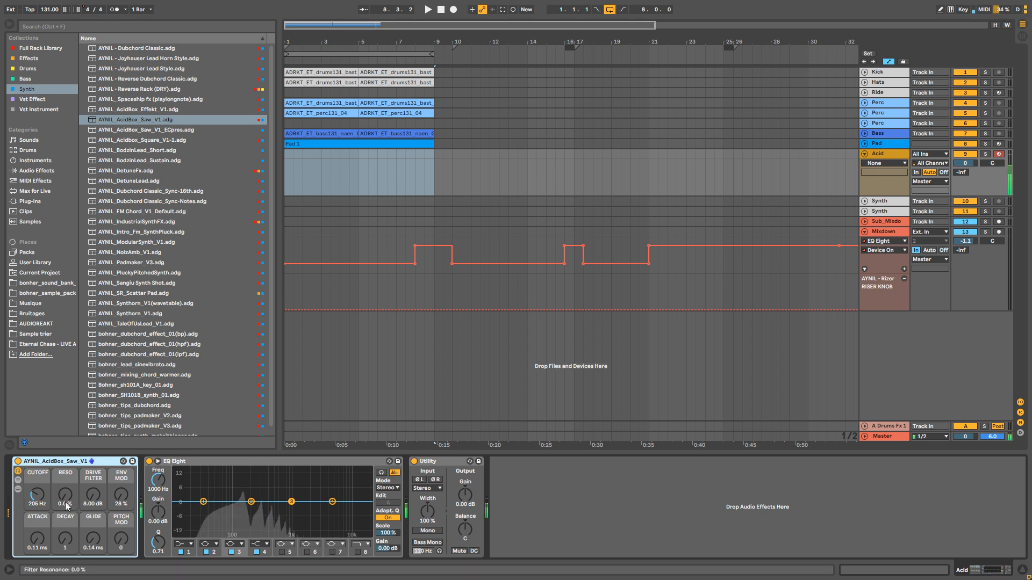
Set the AcidBox rack's Cutoff to 418 Hz, Reso to 71 %, Drive Filter to 13.0 dB, Env Mod to 52 % and Decay to 46.
{"action": "left_click_drag", "start_coordinate": [66, 505], "coordinate": [93, 488]}
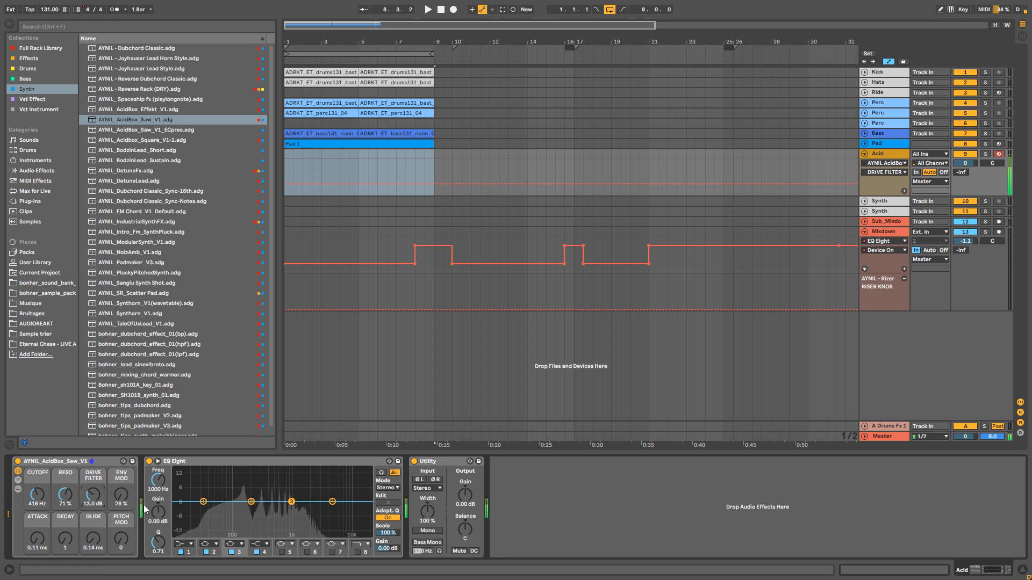
{"action": "left_click_drag", "start_coordinate": [122, 503], "coordinate": [122, 493]}
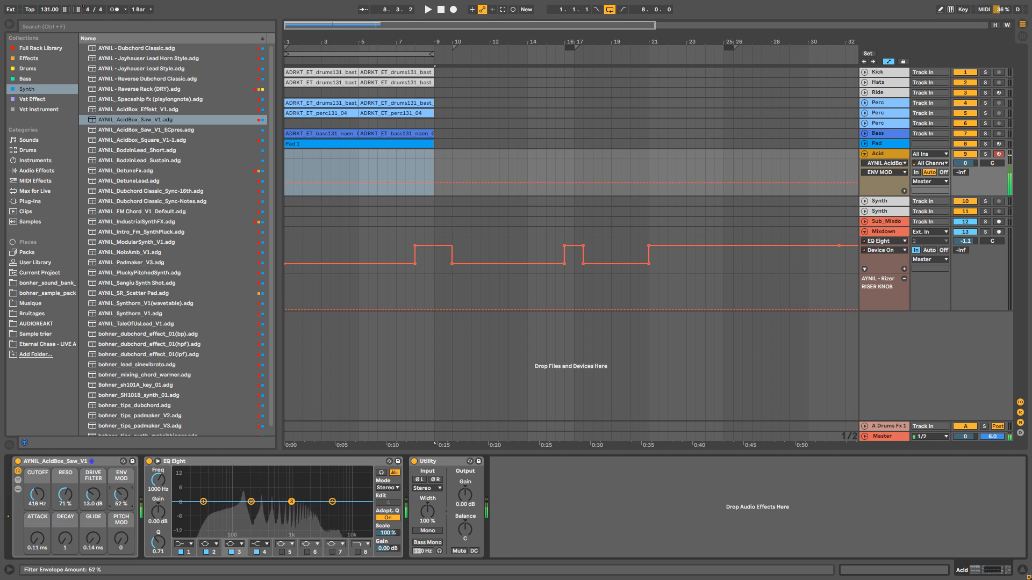
{"action": "left_click", "coordinate": [66, 539]}
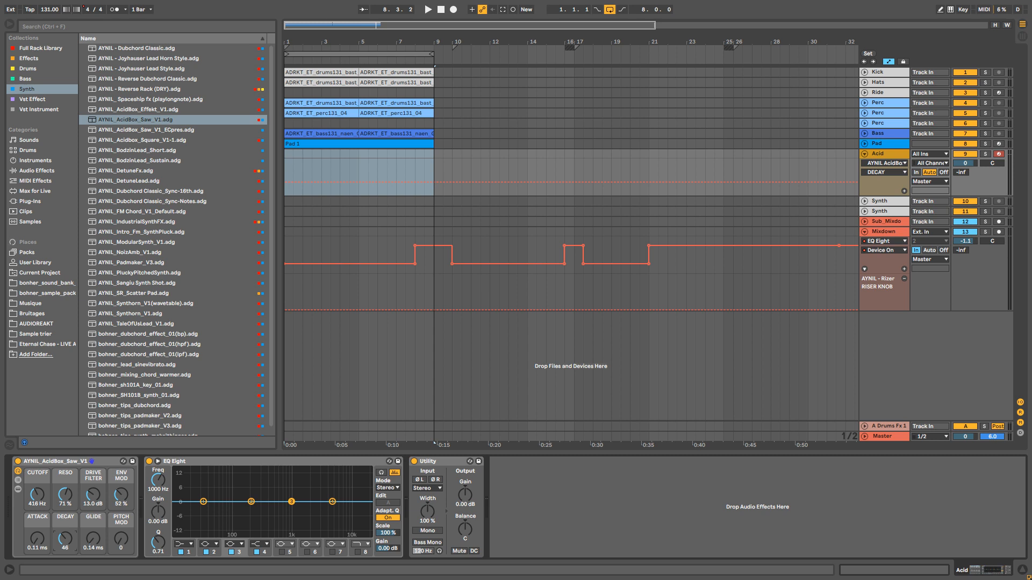
Insert a Saturator between the AcidBox rack and EQ Eight, using the Soft Sine curve with Drive at 4.00 dB.
{"action": "left_click", "coordinate": [27, 171]}
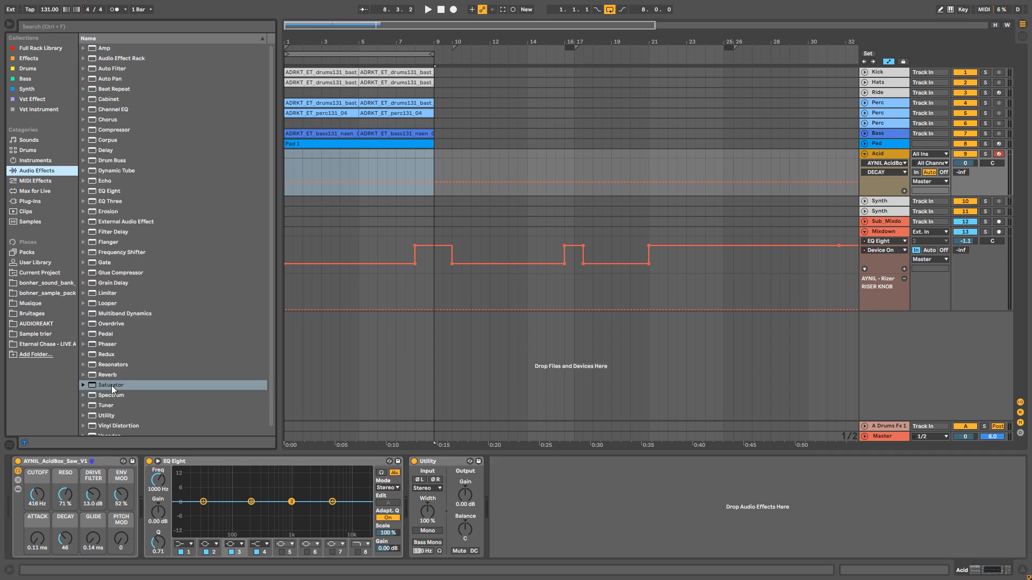
{"action": "left_click_drag", "start_coordinate": [112, 386], "coordinate": [154, 508]}
{"action": "left_click", "coordinate": [187, 518]}
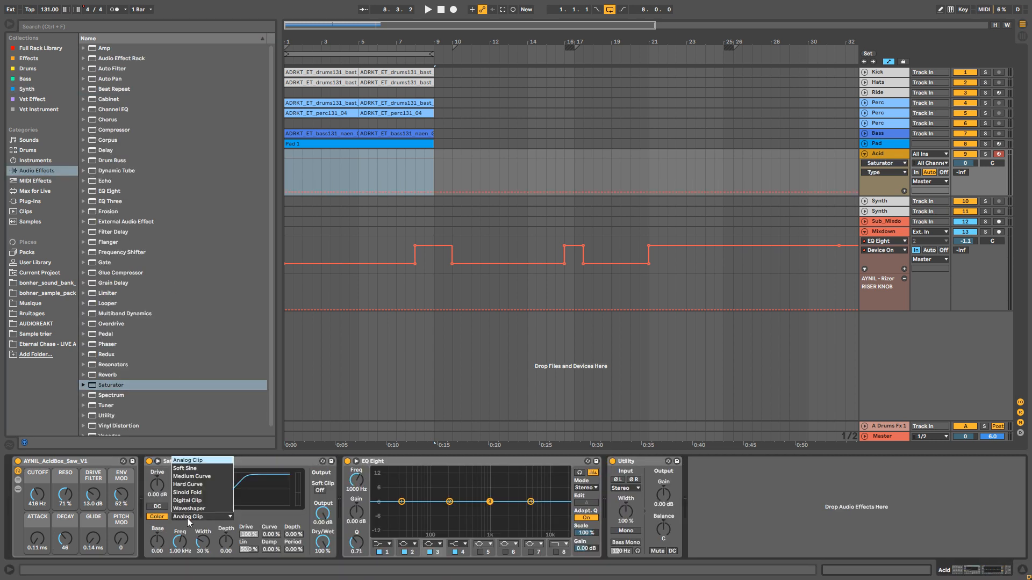
{"action": "left_click", "coordinate": [189, 469]}
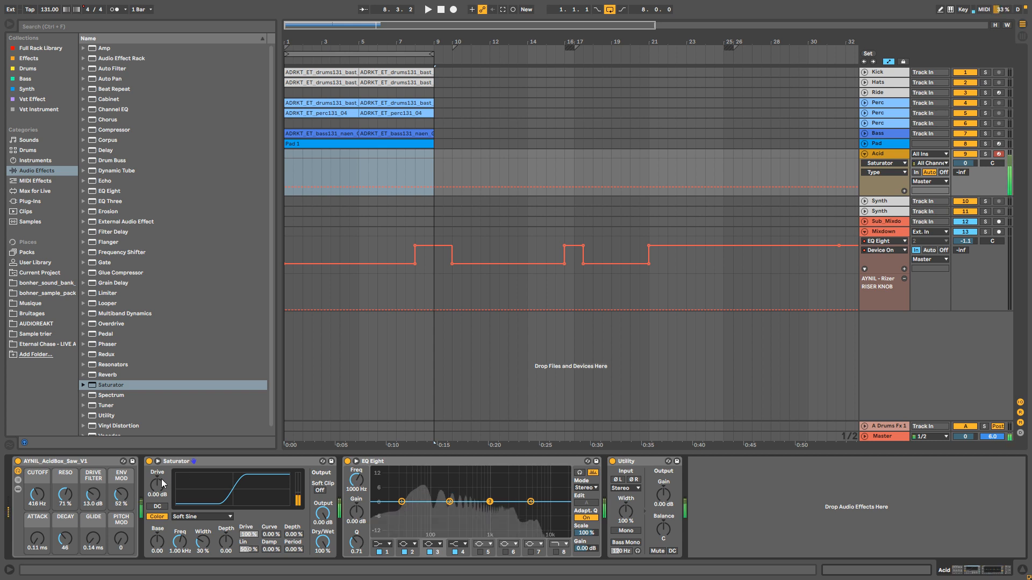
{"action": "left_click_drag", "start_coordinate": [162, 479], "coordinate": [161, 463]}
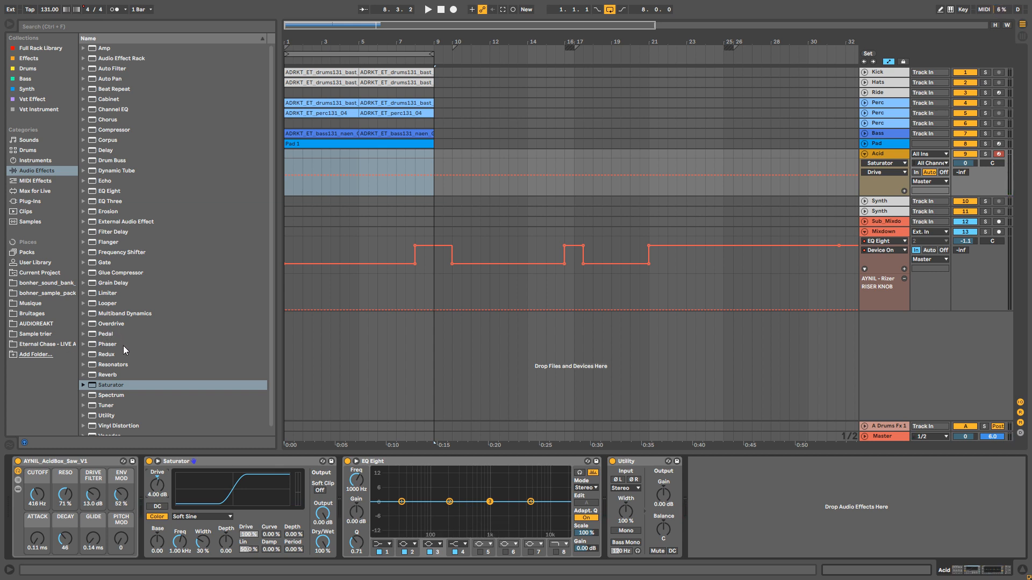
Add Pedal, Echo and Reverb in that order after the Acid track's Saturator, with Echo Dry/Wet at 22 %.
{"action": "double_click", "coordinate": [102, 334]}
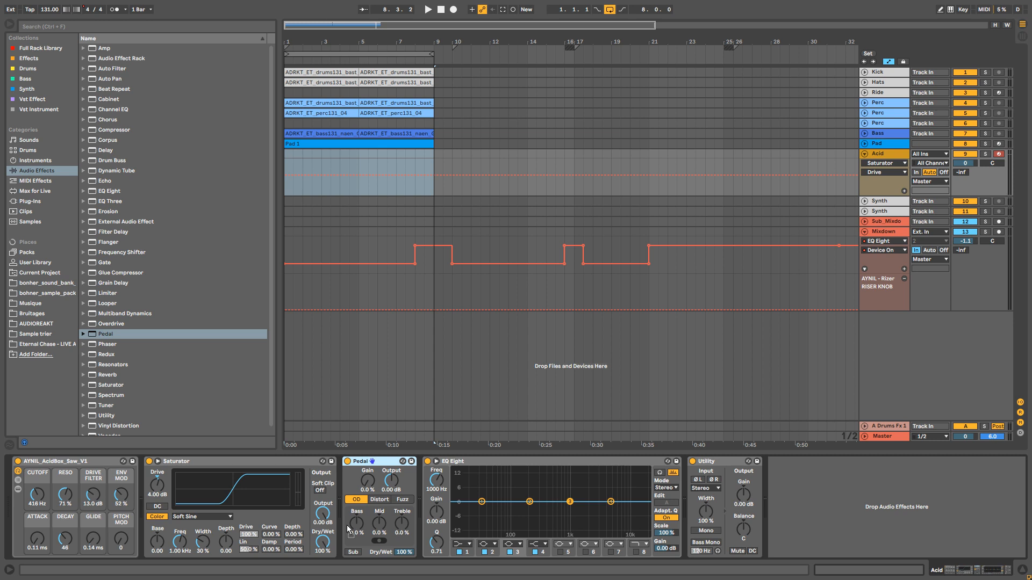
{"action": "mouse_move", "coordinate": [105, 180]}
{"action": "left_mouse_down"}
{"action": "mouse_move", "coordinate": [466, 489]}
{"action": "mouse_move", "coordinate": [440, 502]}
{"action": "left_mouse_up"}
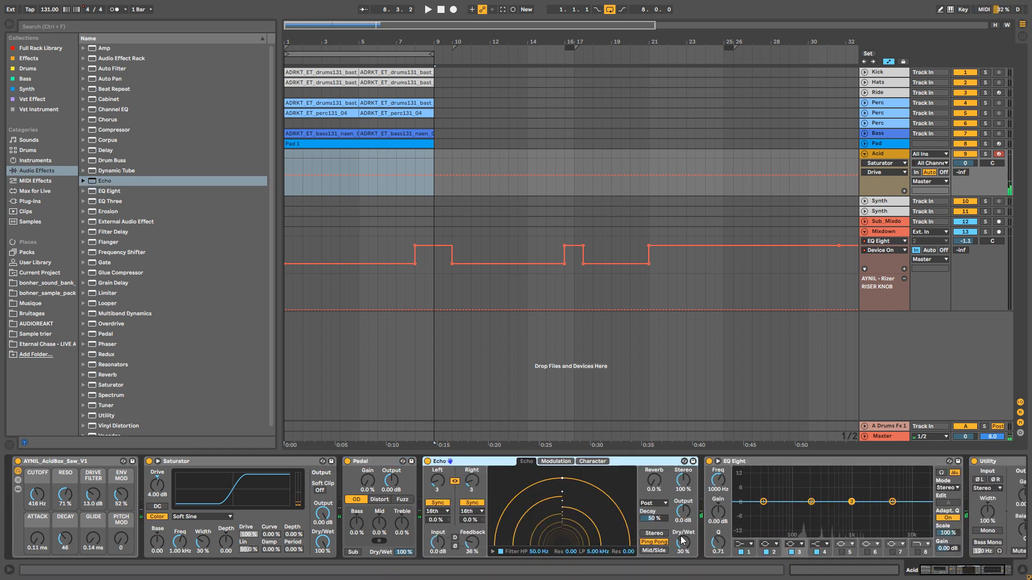
{"action": "left_click_drag", "start_coordinate": [682, 543], "coordinate": [683, 548]}
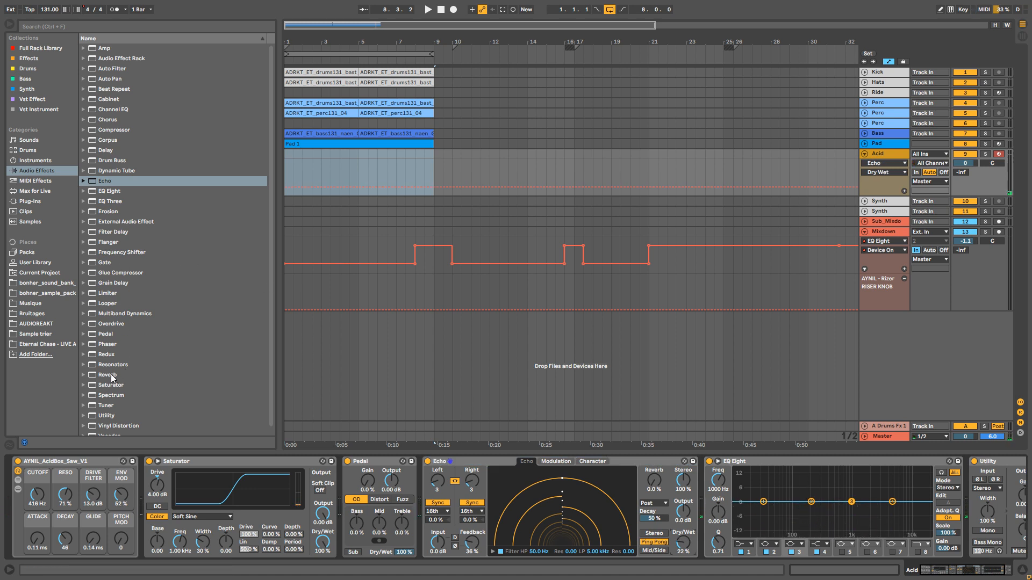
{"action": "left_click_drag", "start_coordinate": [113, 378], "coordinate": [707, 513]}
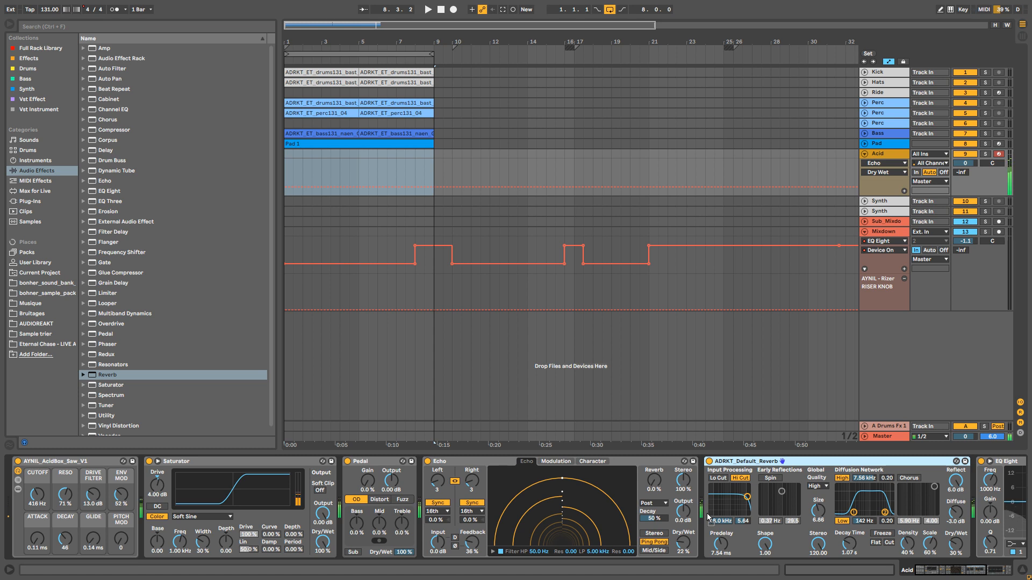
Switch the Acid track's Pedal to Distort, set Treble to 16 % and Dry/Wet to 77 %, and compare it with the effect bypassed.
{"action": "left_click", "coordinate": [378, 463]}
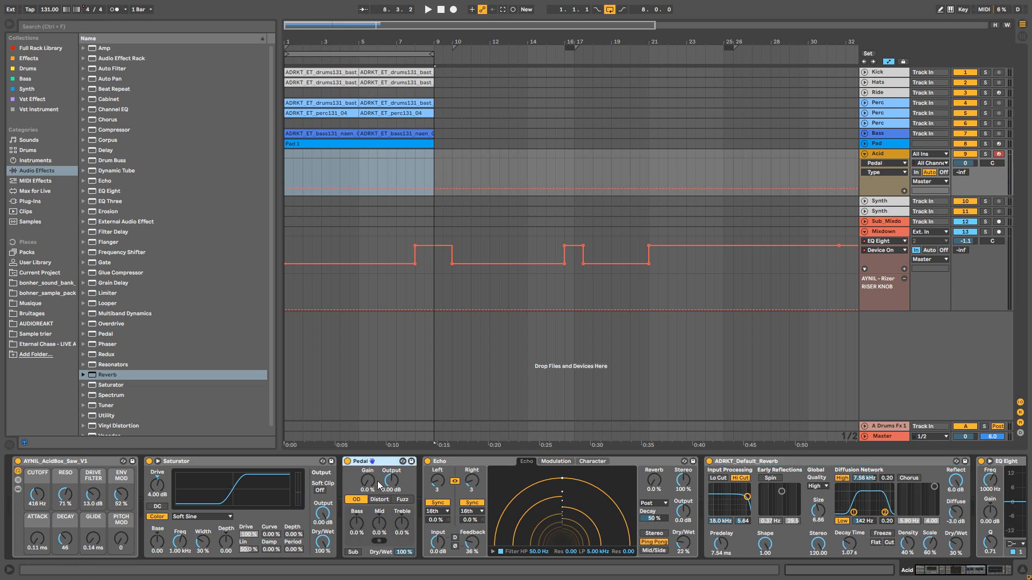
{"action": "left_click", "coordinate": [379, 500]}
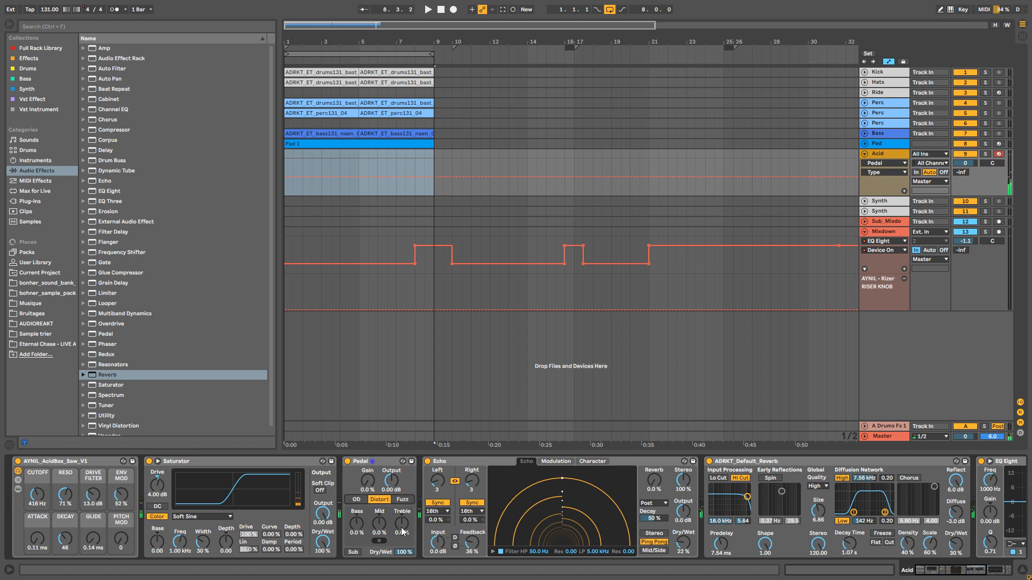
{"action": "left_click_drag", "start_coordinate": [404, 531], "coordinate": [405, 523]}
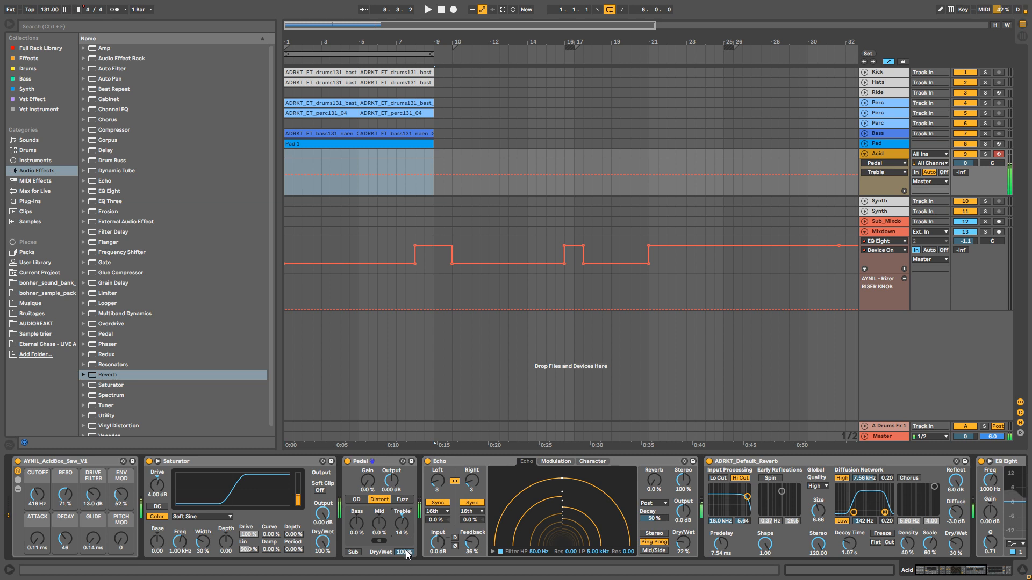
{"action": "left_click_drag", "start_coordinate": [405, 552], "coordinate": [404, 561]}
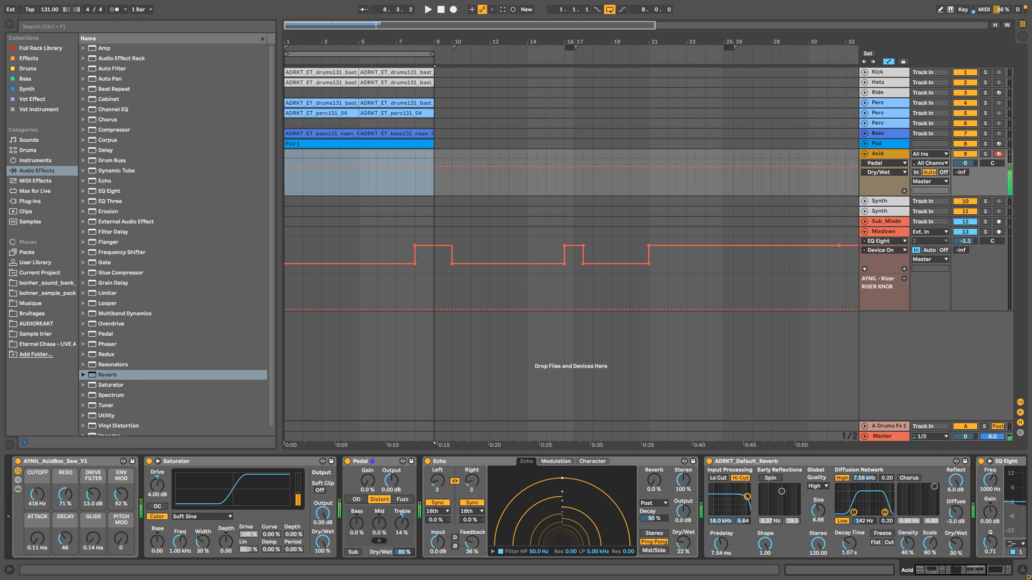
{"action": "left_click", "coordinate": [405, 534]}
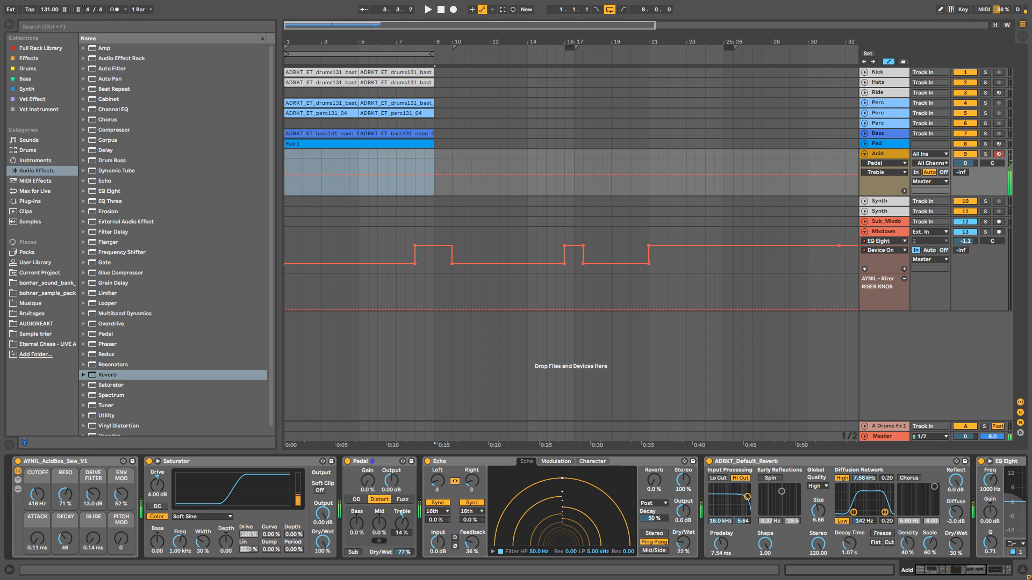
{"action": "left_click", "coordinate": [348, 462]}
{"action": "left_click", "coordinate": [347, 462]}
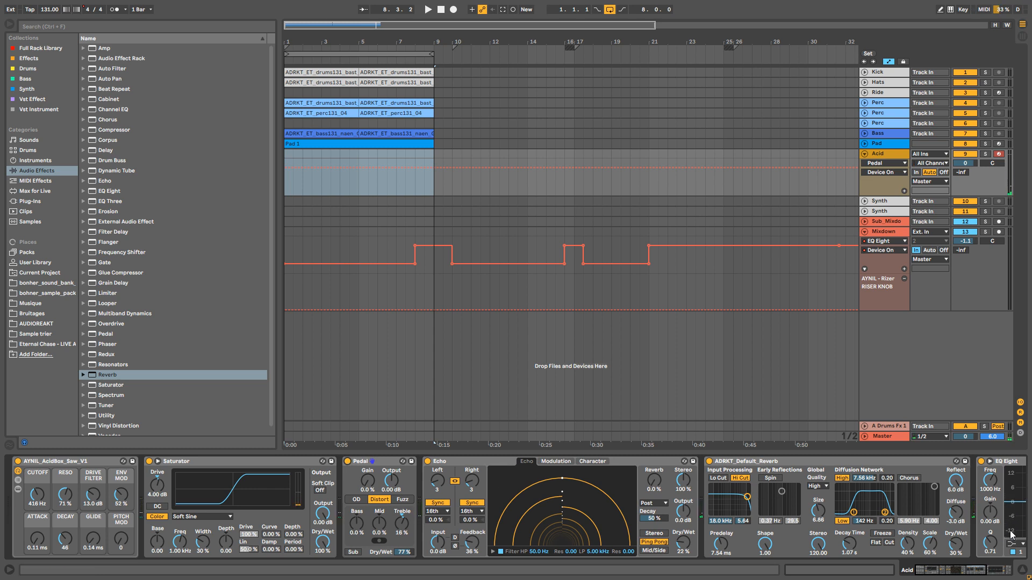
Set the Acid track's Reverb Decay Time to 1.76 s.
{"action": "left_click_drag", "start_coordinate": [959, 572], "coordinate": [964, 571]}
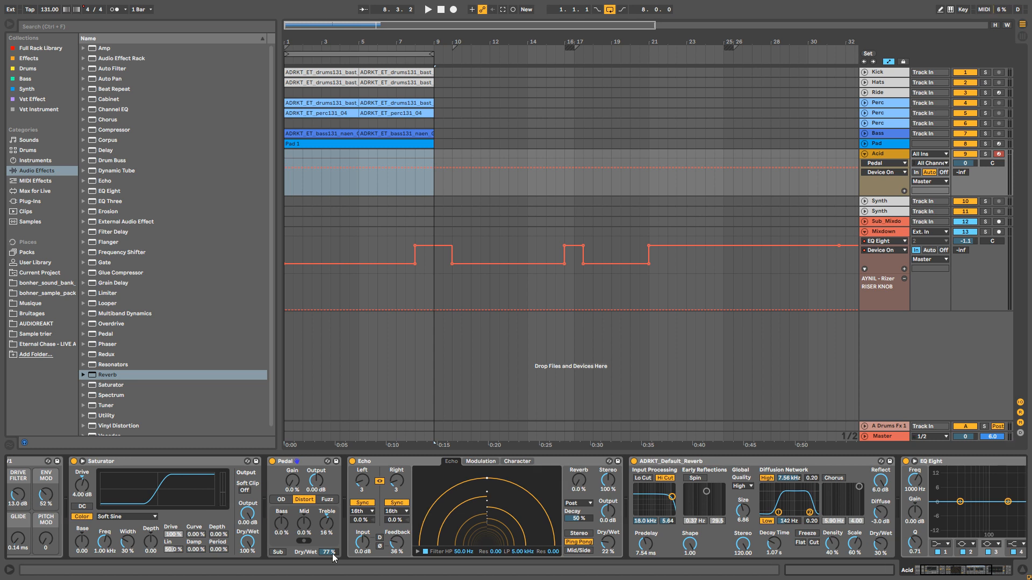
{"action": "left_click_drag", "start_coordinate": [772, 544], "coordinate": [771, 526]}
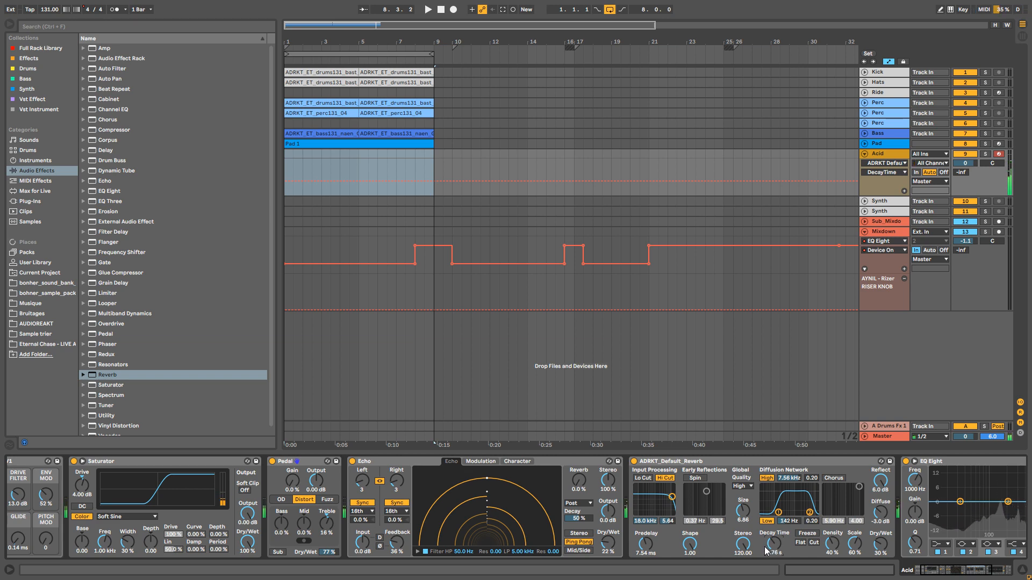
Insert a second Saturator between the Acid track's Reverb and EQ Eight and set its curve to Hard Curve.
{"action": "left_click_drag", "start_coordinate": [943, 569], "coordinate": [965, 567]}
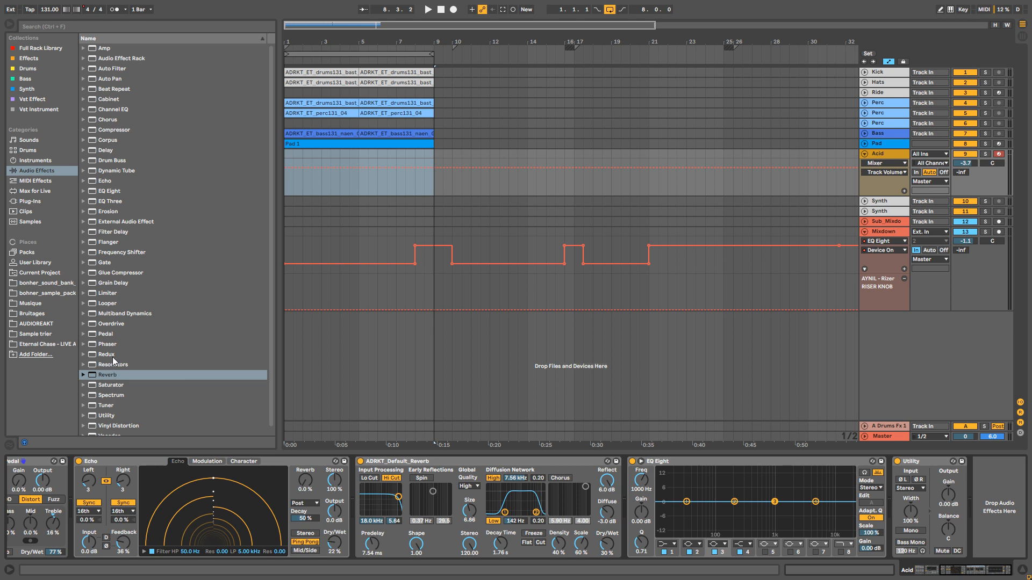
{"action": "scroll", "coordinate": [120, 387], "scroll_direction": "down", "scroll_amount": 1}
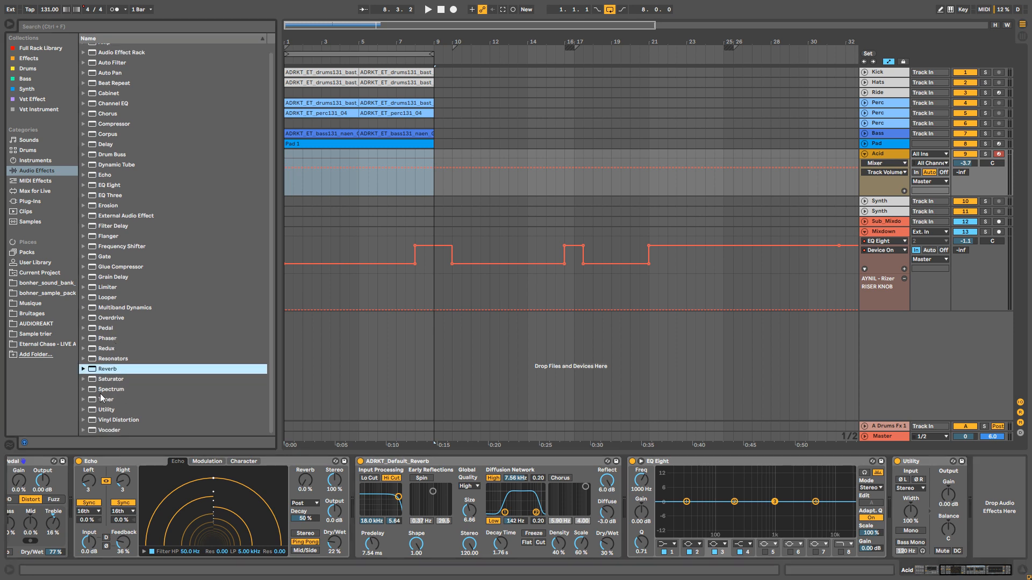
{"action": "left_click_drag", "start_coordinate": [105, 381], "coordinate": [666, 523]}
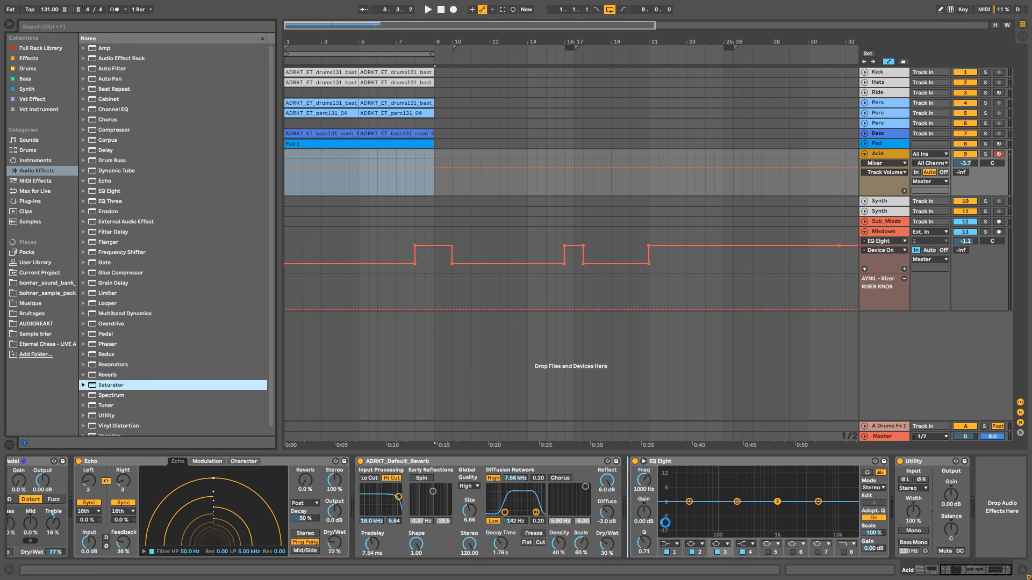
{"action": "left_click", "coordinate": [685, 516]}
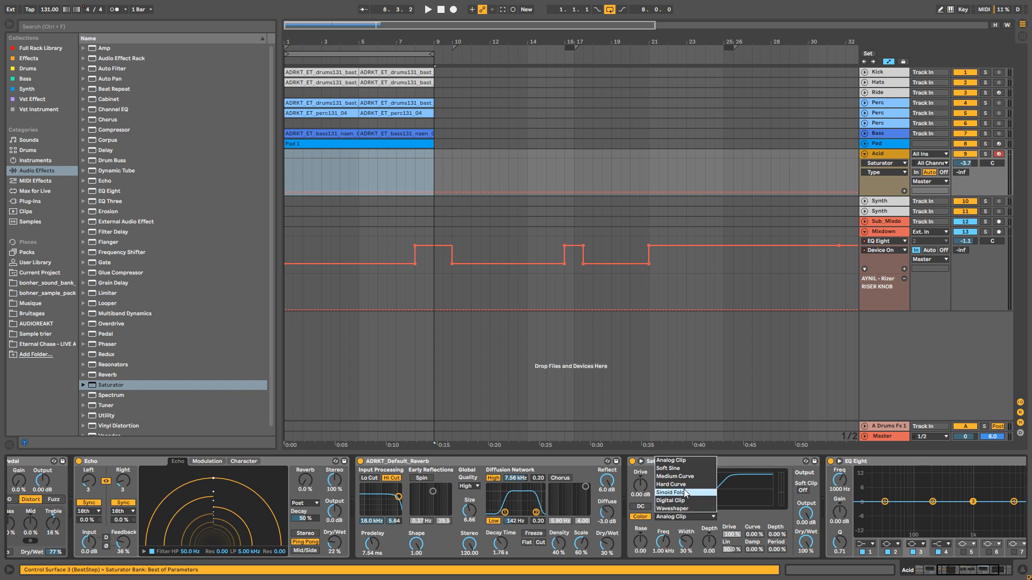
{"action": "left_click", "coordinate": [678, 484]}
Lower the Acid track volume to -6.1 dB and set the second Saturator to 34.9 % Dry/Wet and 1.71 dB Drive.
{"action": "left_click", "coordinate": [970, 165]}
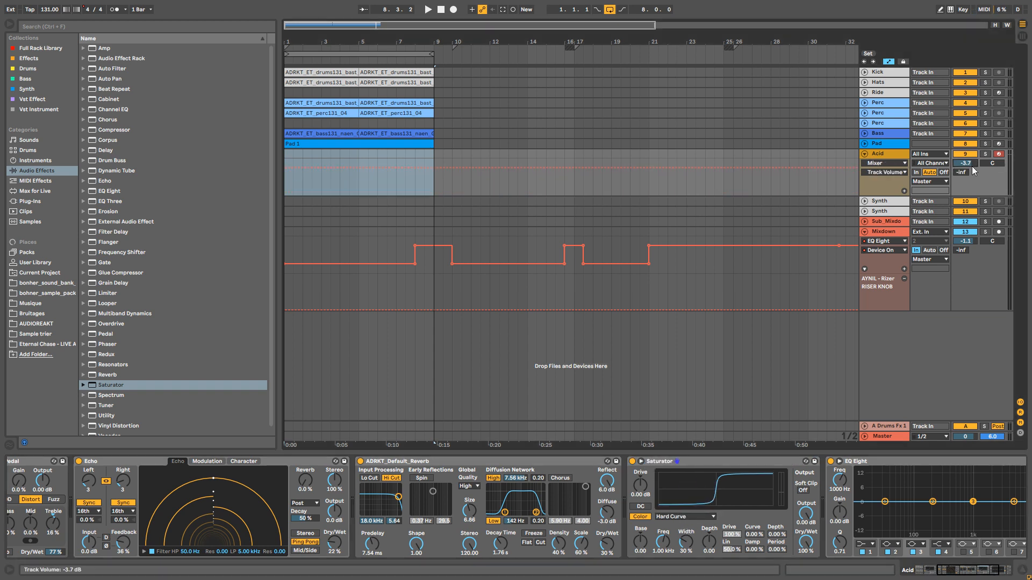
{"action": "left_click", "coordinate": [633, 463]}
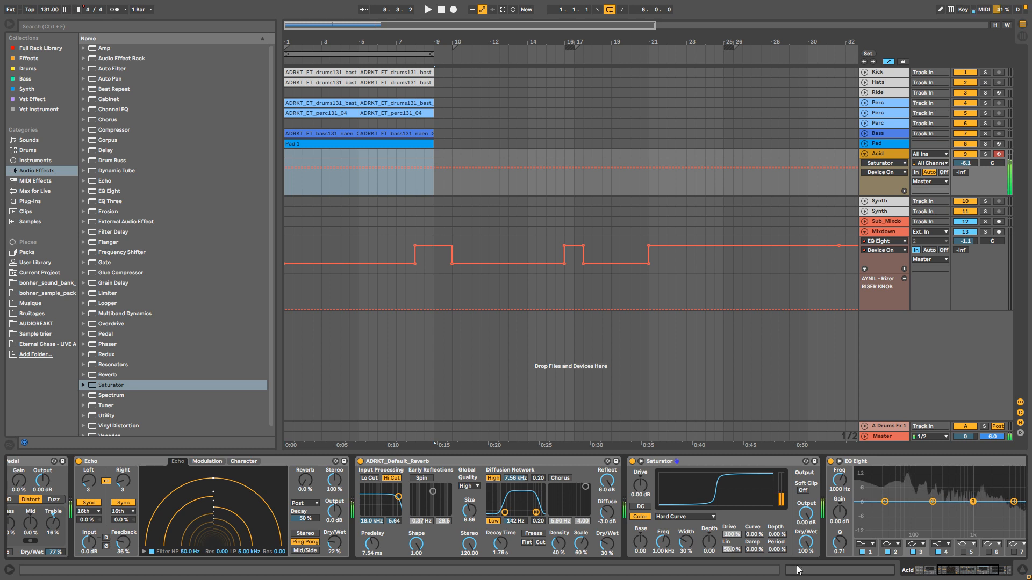
{"action": "left_click_drag", "start_coordinate": [805, 543], "coordinate": [805, 575]}
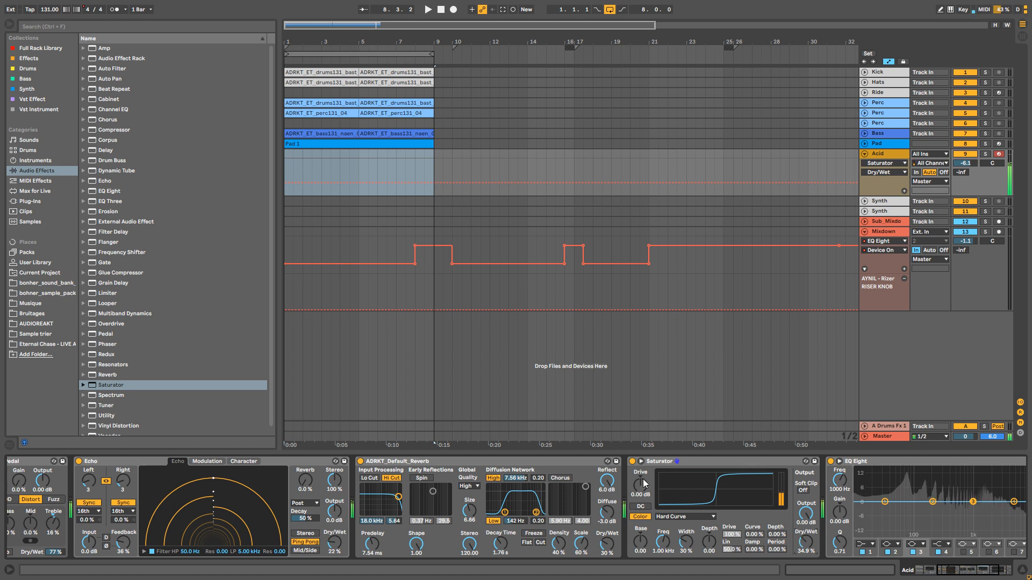
{"action": "left_click_drag", "start_coordinate": [645, 490], "coordinate": [645, 484]}
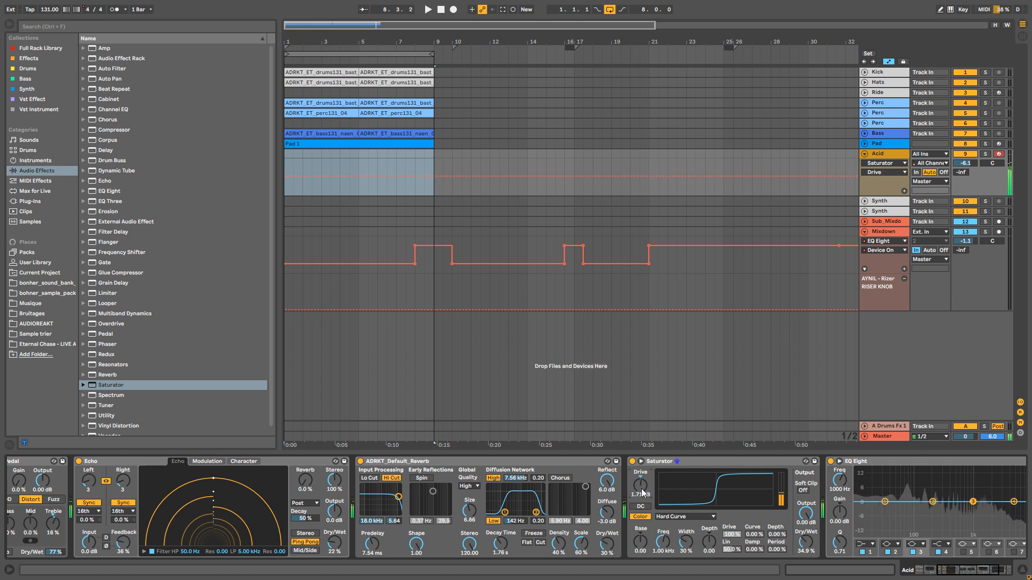
{"action": "left_click", "coordinate": [631, 462]}
{"action": "left_click", "coordinate": [632, 462]}
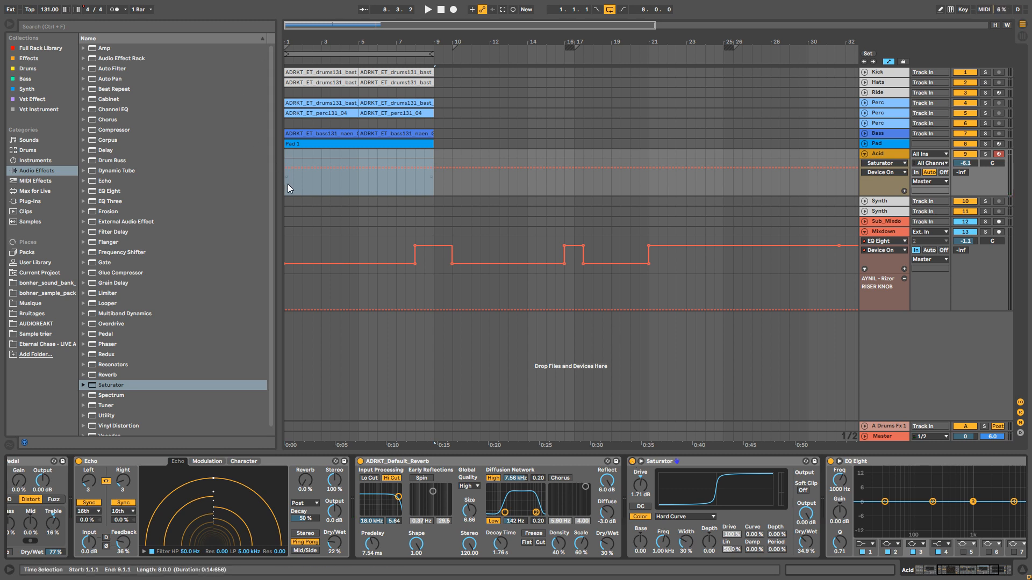
Insert an empty eight-bar MIDI clip on the Acid track from bar 1 to bar 9 and enlarge the note editor.
{"action": "left_click_drag", "start_coordinate": [293, 155], "coordinate": [434, 153]}
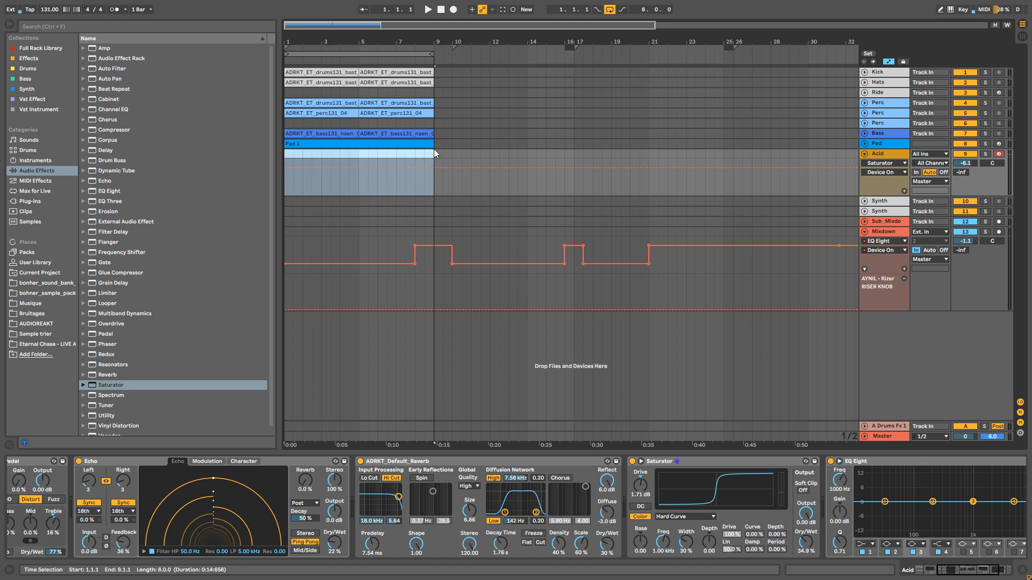
{"action": "right_click", "coordinate": [366, 152]}
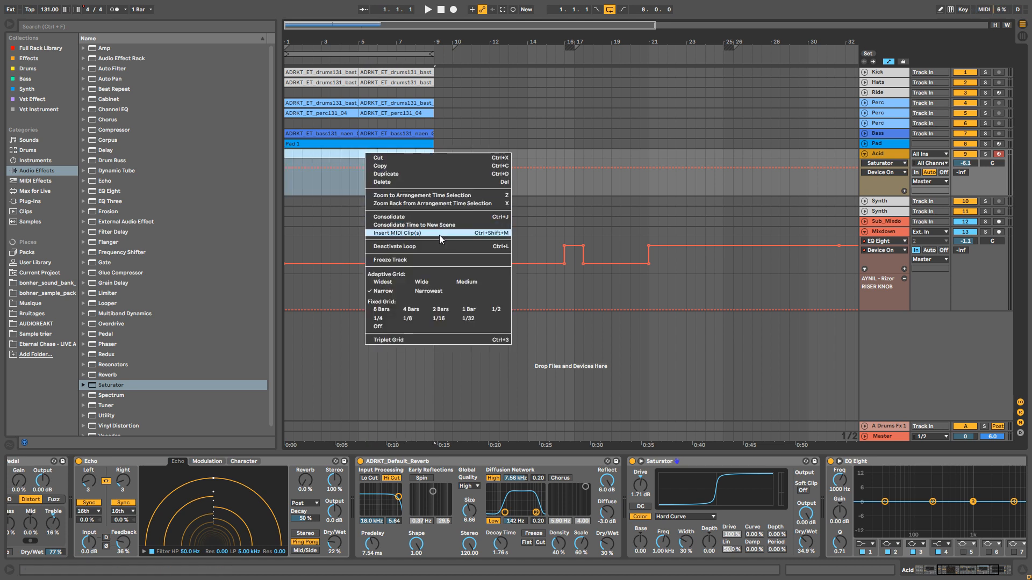
{"action": "left_click", "coordinate": [440, 233]}
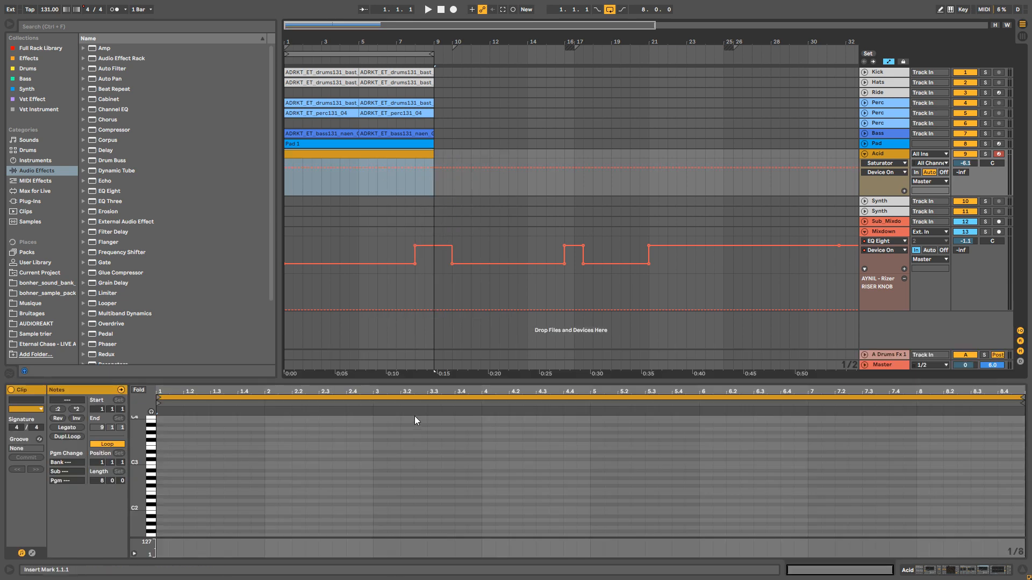
{"action": "left_click_drag", "start_coordinate": [417, 382], "coordinate": [422, 288]}
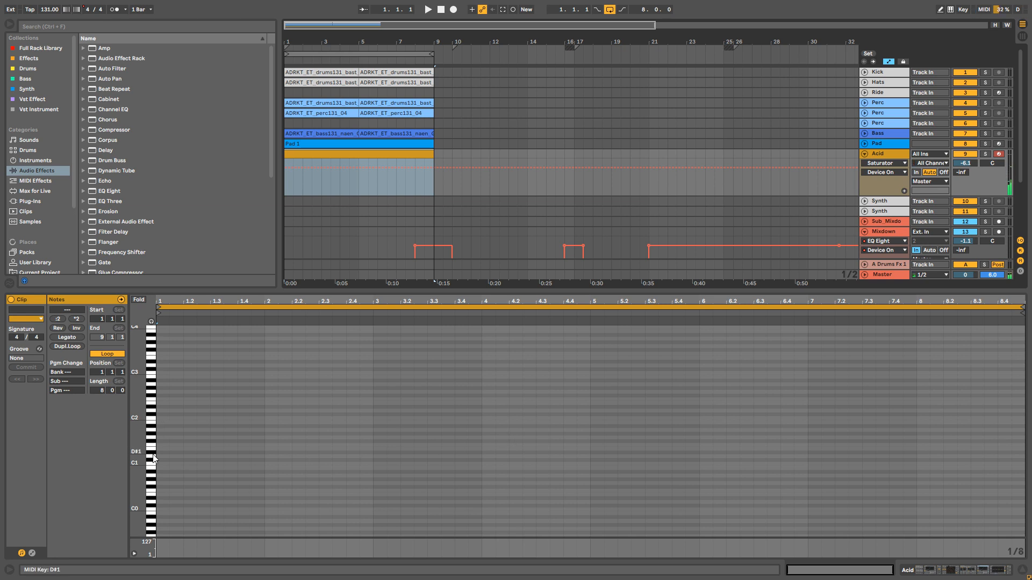
{"action": "left_click", "coordinate": [153, 407]}
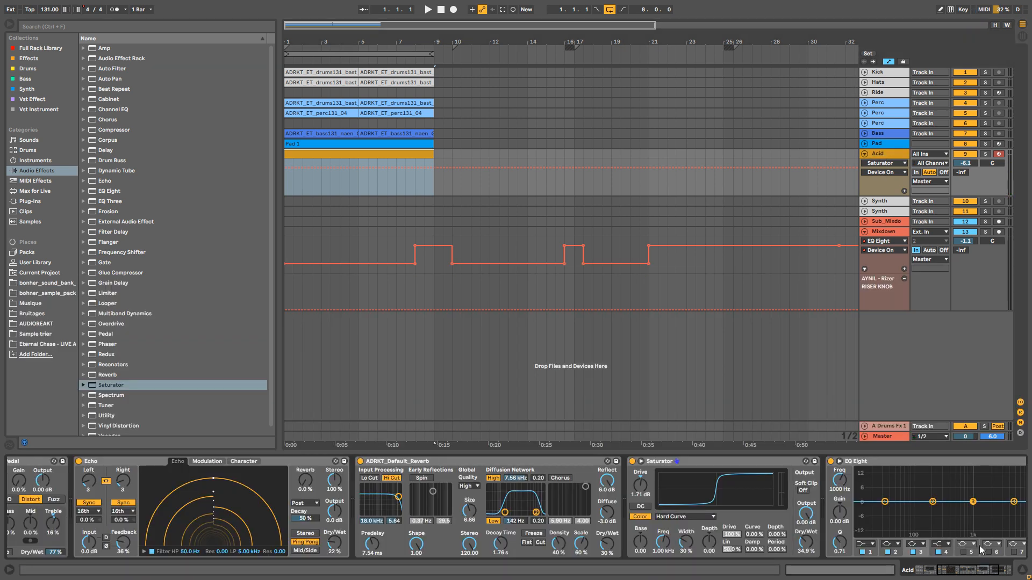
Lower the AcidBox rack's Cutoff to 176 Hz.
{"action": "left_click_drag", "start_coordinate": [974, 570], "coordinate": [948, 570]}
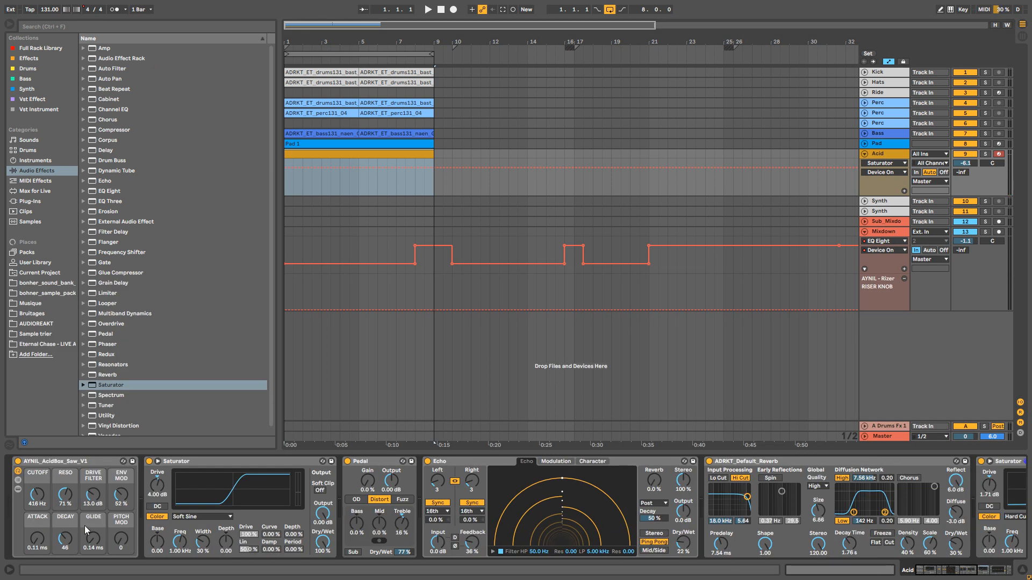
{"action": "left_click_drag", "start_coordinate": [40, 499], "coordinate": [40, 509]}
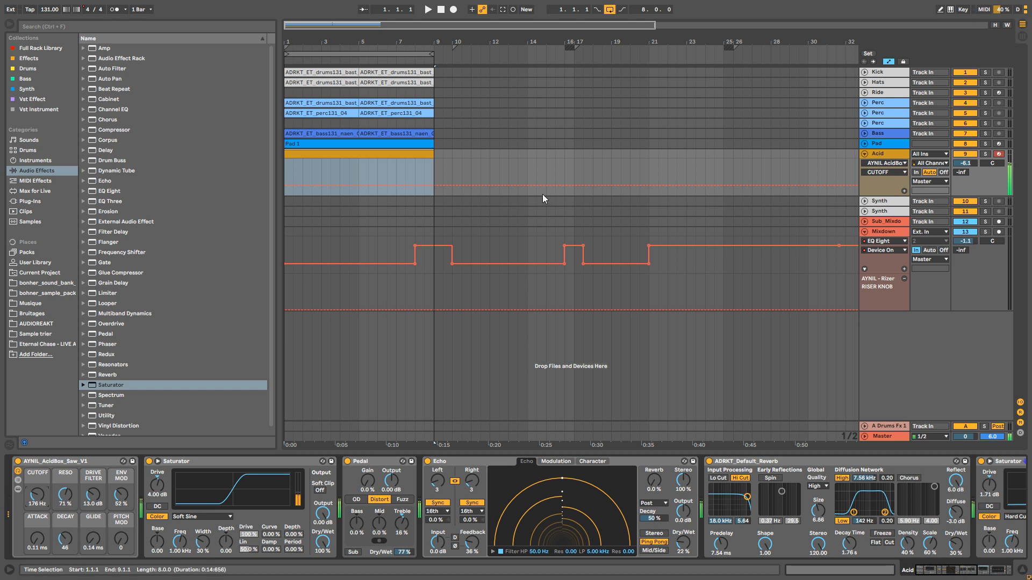
Shorten the Acid clip's loop to one and a half bars, ending at 2.3.1.
{"action": "double_click", "coordinate": [374, 158]}
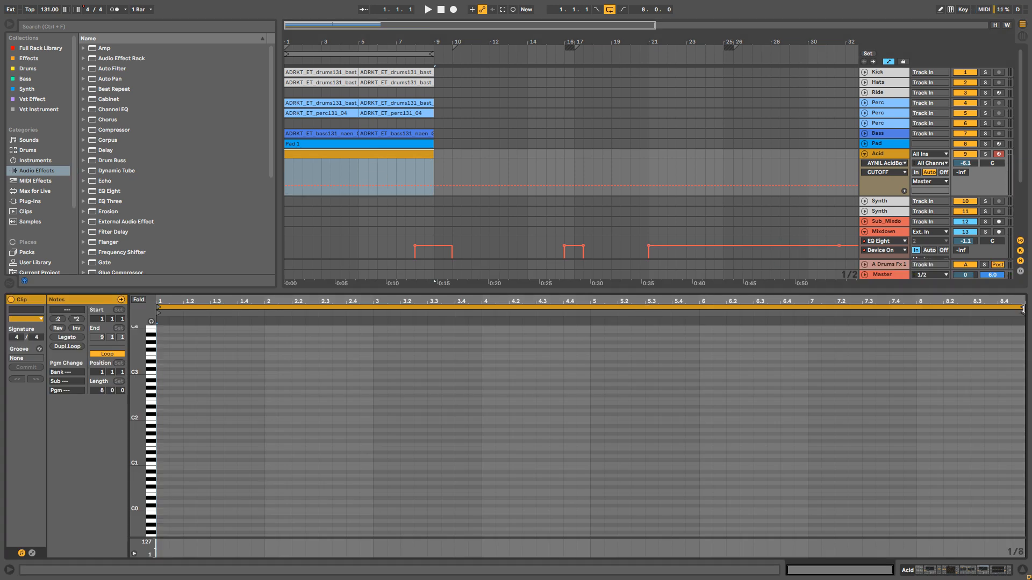
{"action": "left_click_drag", "start_coordinate": [1019, 308], "coordinate": [261, 331]}
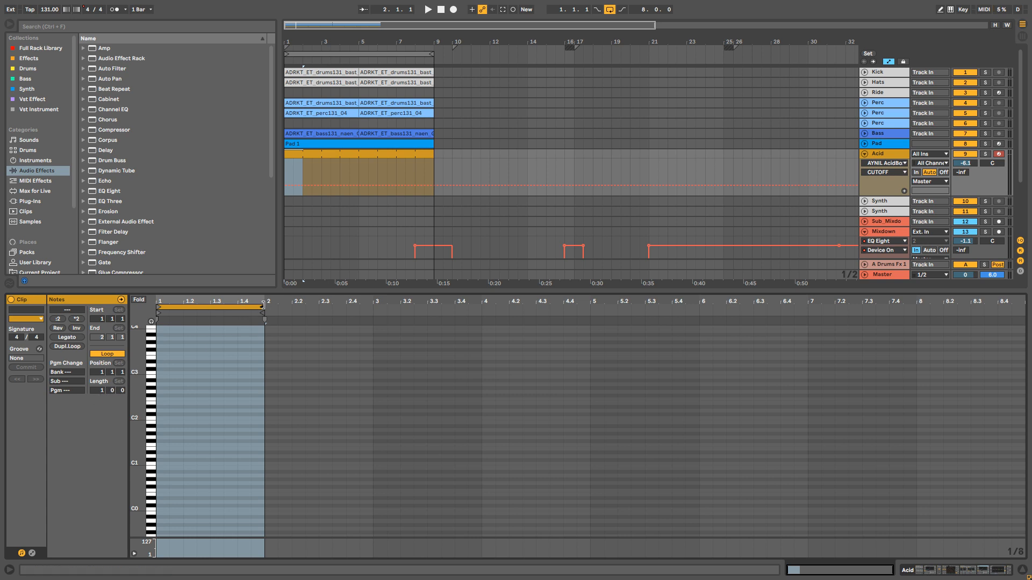
{"action": "left_click_drag", "start_coordinate": [272, 304], "coordinate": [317, 308]}
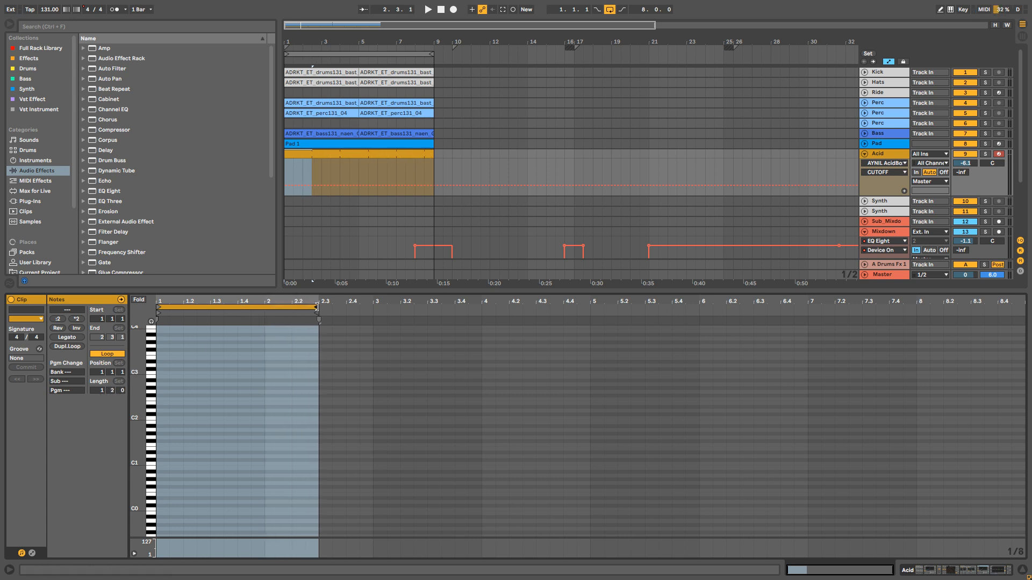
{"action": "left_click", "coordinate": [67, 347]}
{"action": "key", "text": "ctrl+z"}
Add an eighth-note D#1 at the start of the Acid clip and duplicate it until the one-and-a-half-bar loop is filled.
{"action": "left_click_drag", "start_coordinate": [146, 461], "coordinate": [170, 456]}
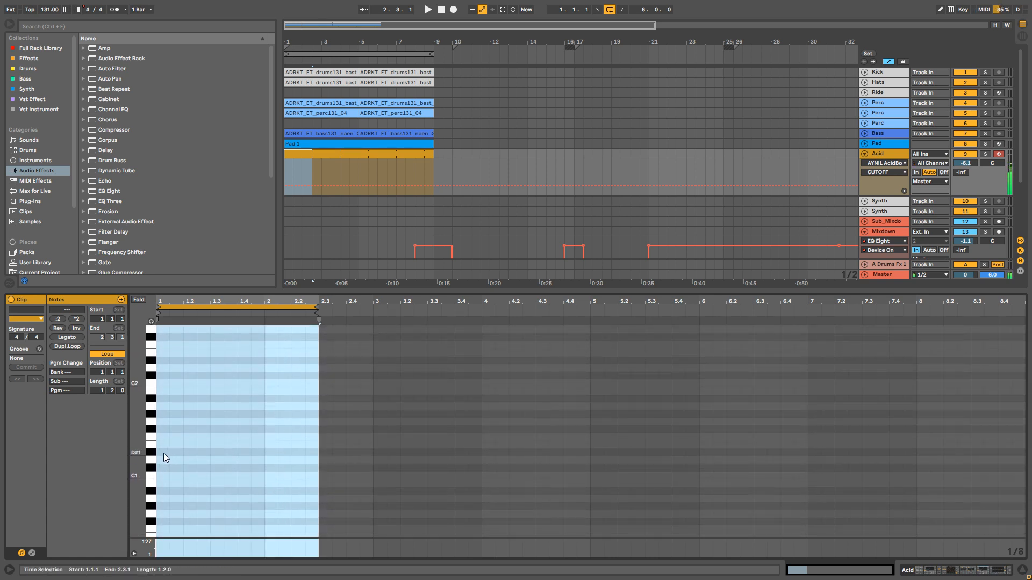
{"action": "double_click", "coordinate": [163, 453]}
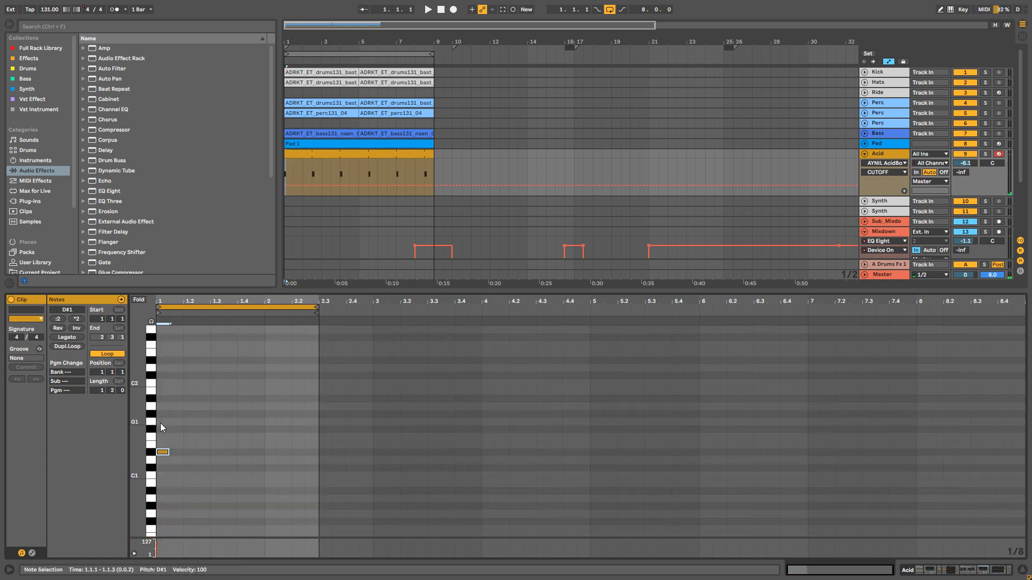
{"action": "key", "text": "ctrl+d"}
{"action": "key", "text": "ctrl+d"}
{"action": "key", "text": "ctrl+d"}
{"action": "key", "text": "ctrl+d"}
{"action": "key", "text": "ctrl+d"}
{"action": "key", "text": "ctrl+d"}
{"action": "key", "text": "ctrl+d"}
{"action": "key", "text": "ctrl+d"}
{"action": "key", "text": "ctrl+d"}
{"action": "key", "text": "ctrl+d"}
{"action": "key", "text": "ctrl+d"}
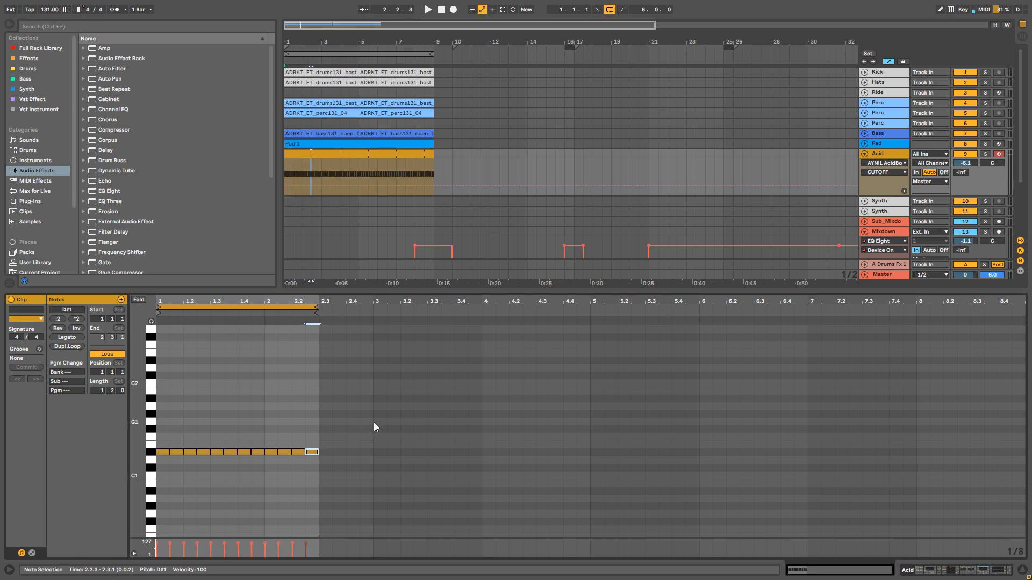
Solo the Acid track, play it, and turn the D#1 pattern into continuous sixteenth notes across the loop.
{"action": "left_click", "coordinate": [984, 155]}
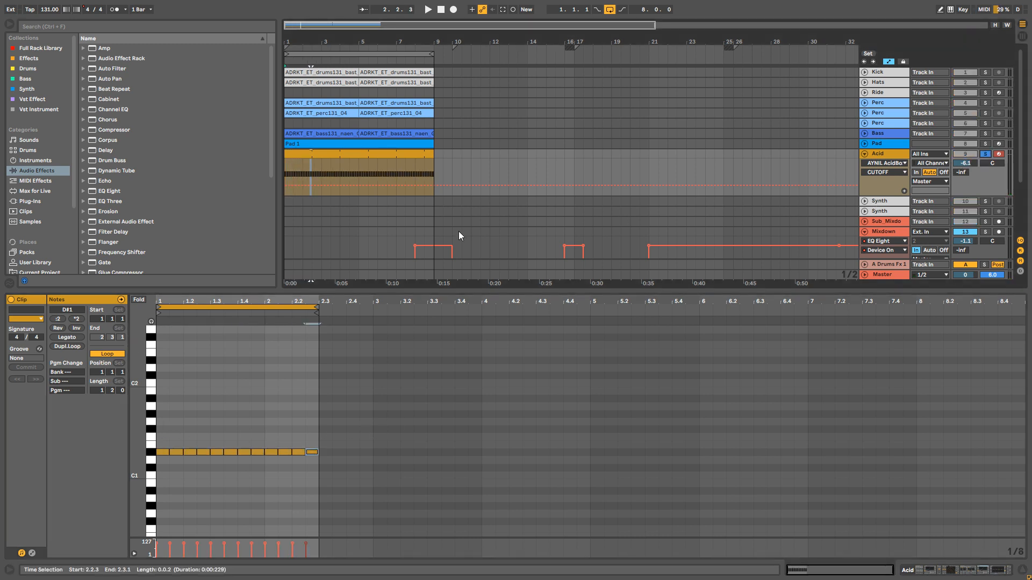
{"action": "key", "text": "space"}
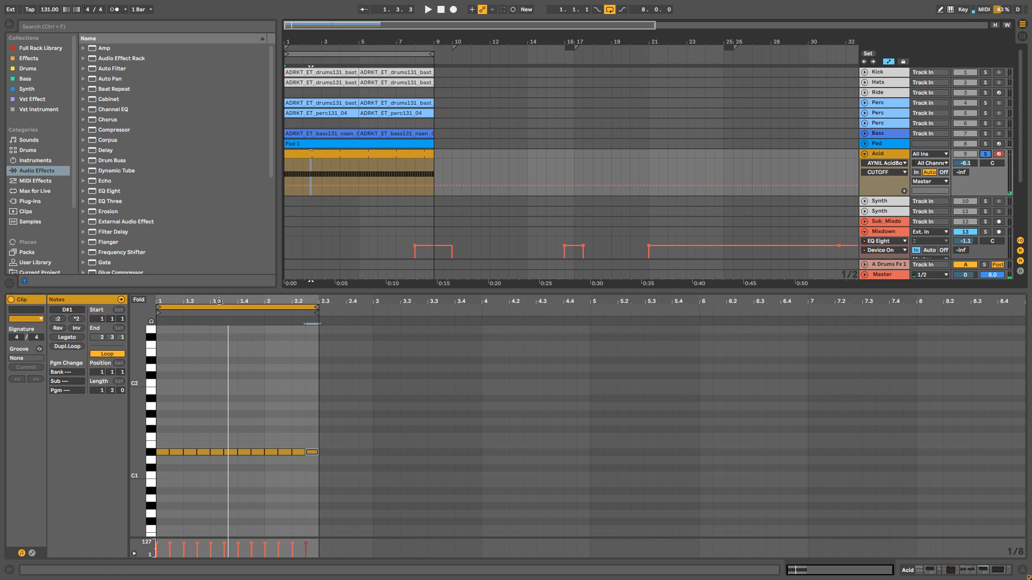
{"action": "left_click_drag", "start_coordinate": [219, 301], "coordinate": [219, 376]}
{"action": "left_click_drag", "start_coordinate": [804, 491], "coordinate": [201, 454]}
{"action": "key", "text": "space"}
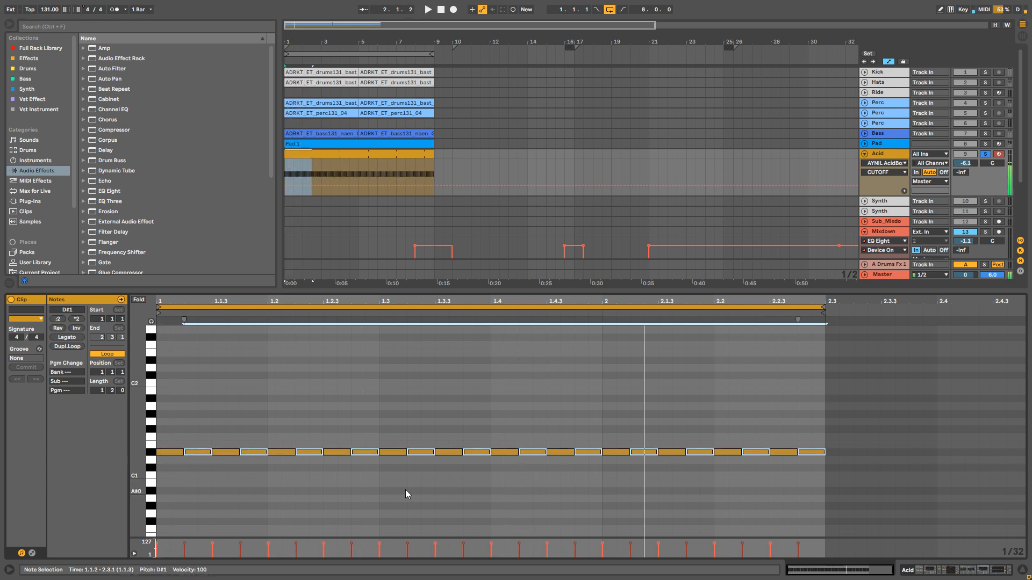
Delete the D#1 notes at 1.1.1 and 1.1.4 and play the thinned pattern.
{"action": "double_click", "coordinate": [170, 452]}
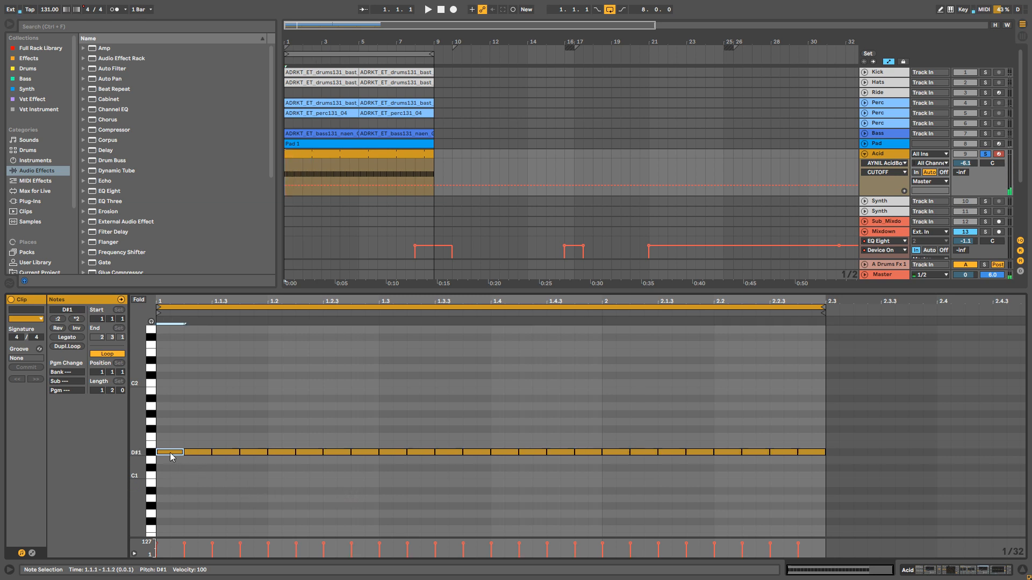
{"action": "double_click", "coordinate": [256, 453]}
{"action": "key", "text": "space"}
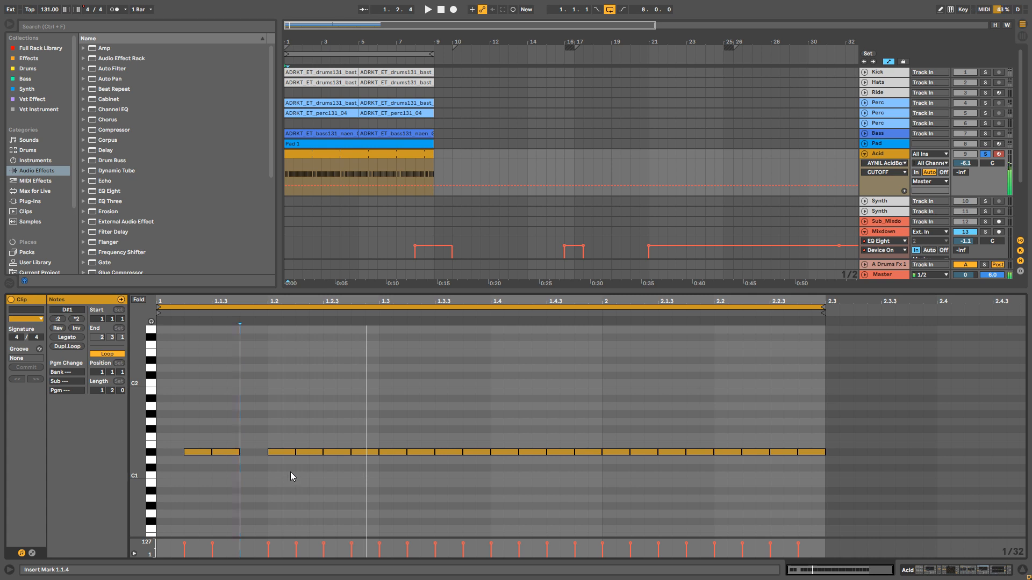
Replace the Acid pattern's D#1 at 1.2.3 with a sixteenth-note D#2 and play the pattern.
{"action": "double_click", "coordinate": [334, 453]}
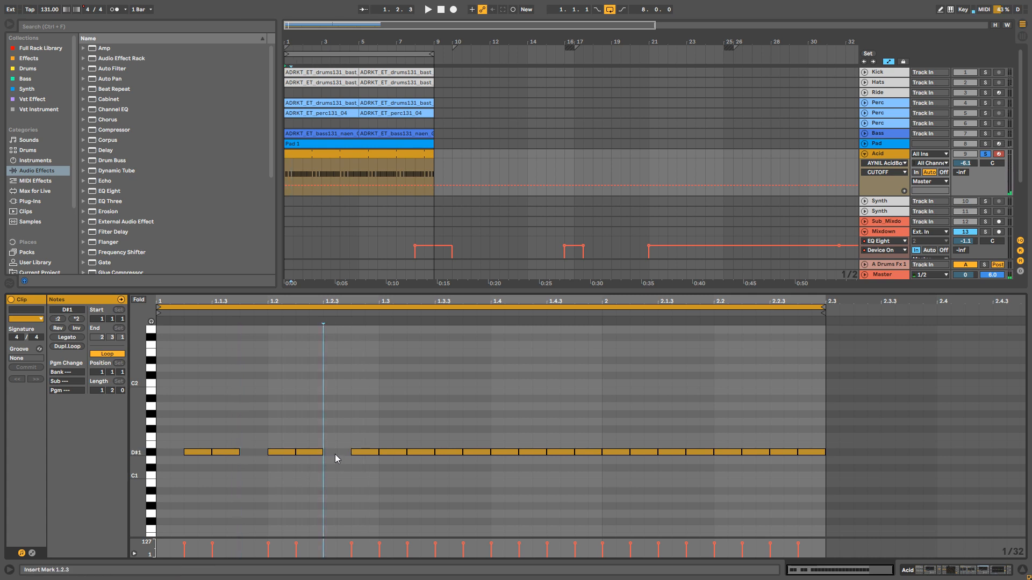
{"action": "double_click", "coordinate": [336, 454]}
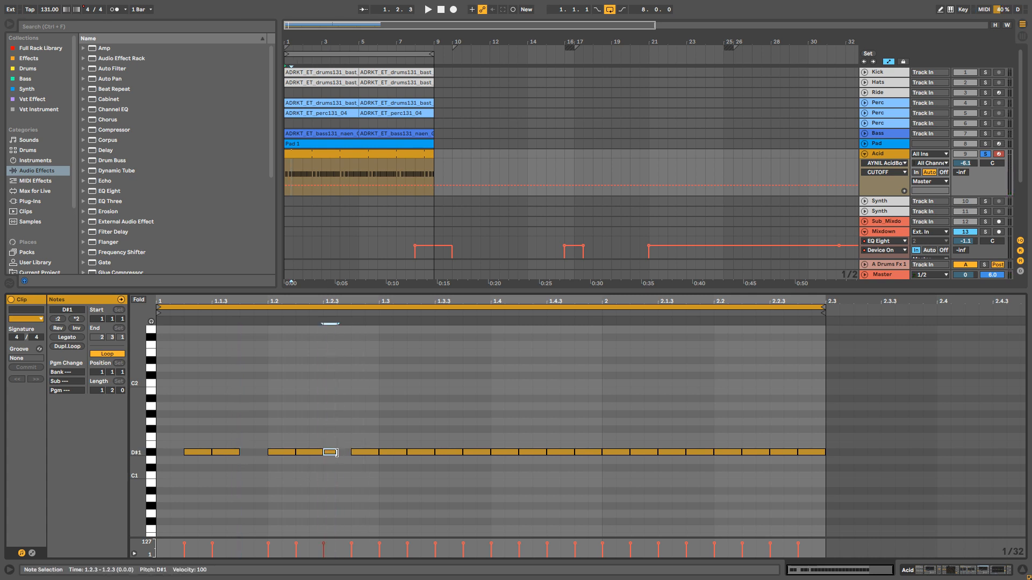
{"action": "left_click", "coordinate": [344, 454]}
{"action": "key", "text": "shift+Up"}
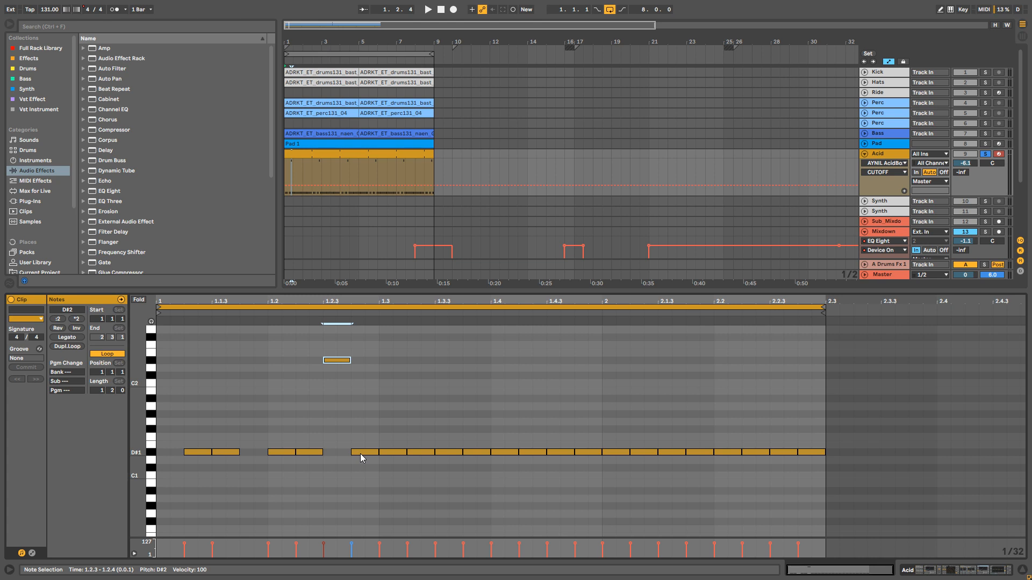
{"action": "key", "text": "space"}
Delete the D#1 notes at 1.2.4, 1.3.2 and 1.4.1 from the Acid pattern.
{"action": "left_click", "coordinate": [360, 454]}
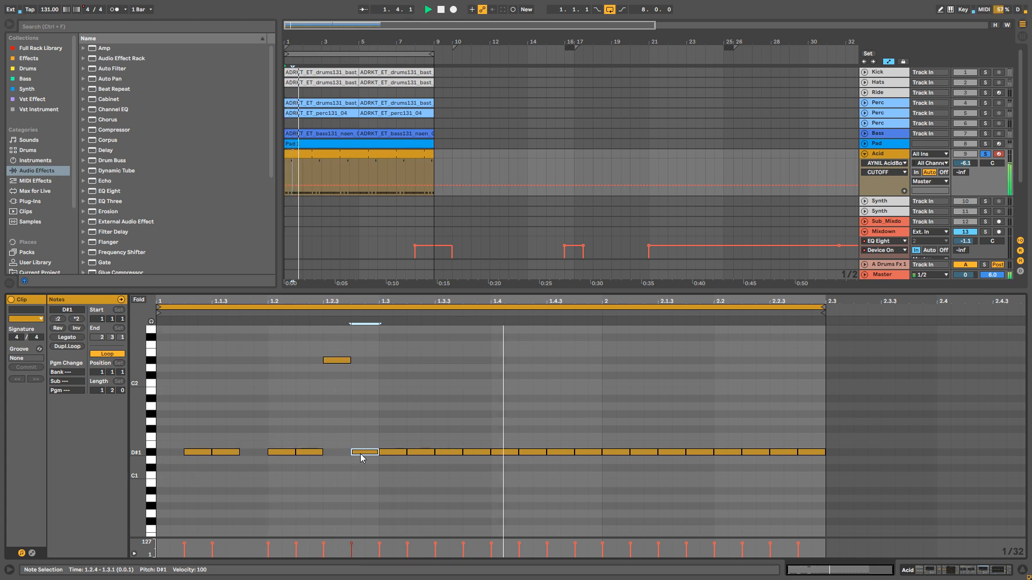
{"action": "key", "text": "Delete"}
{"action": "left_click", "coordinate": [418, 452]}
{"action": "key", "text": "Delete"}
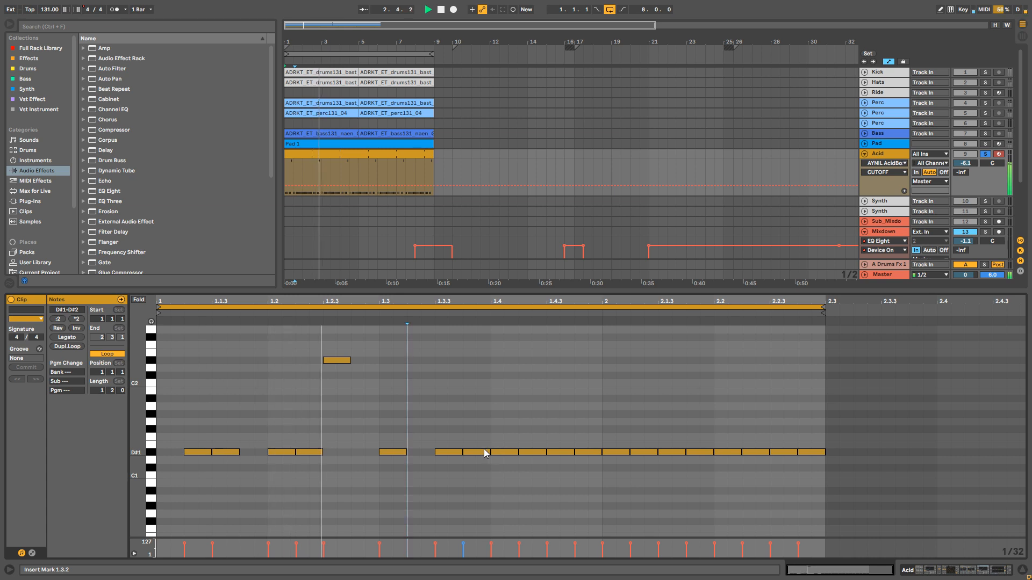
{"action": "left_click", "coordinate": [446, 453]}
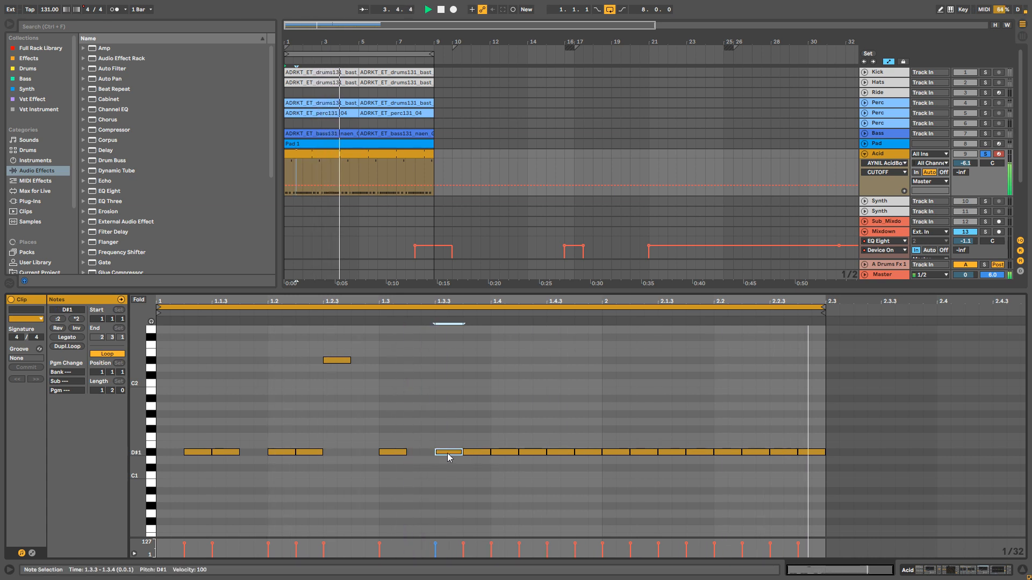
{"action": "left_click", "coordinate": [508, 453]}
{"action": "key", "text": "Delete"}
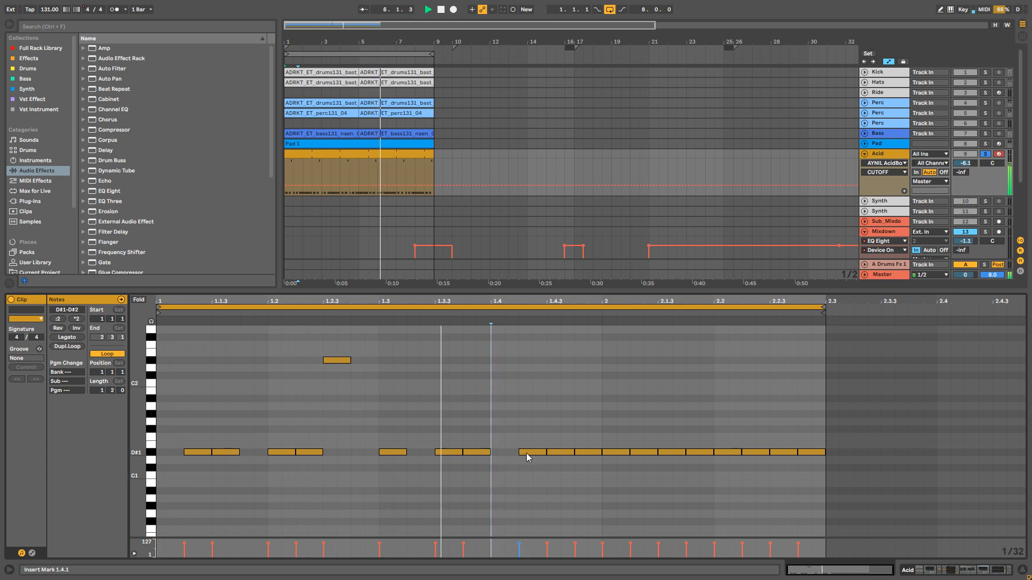
{"action": "left_click", "coordinate": [529, 453]}
{"action": "key", "text": "Delete"}
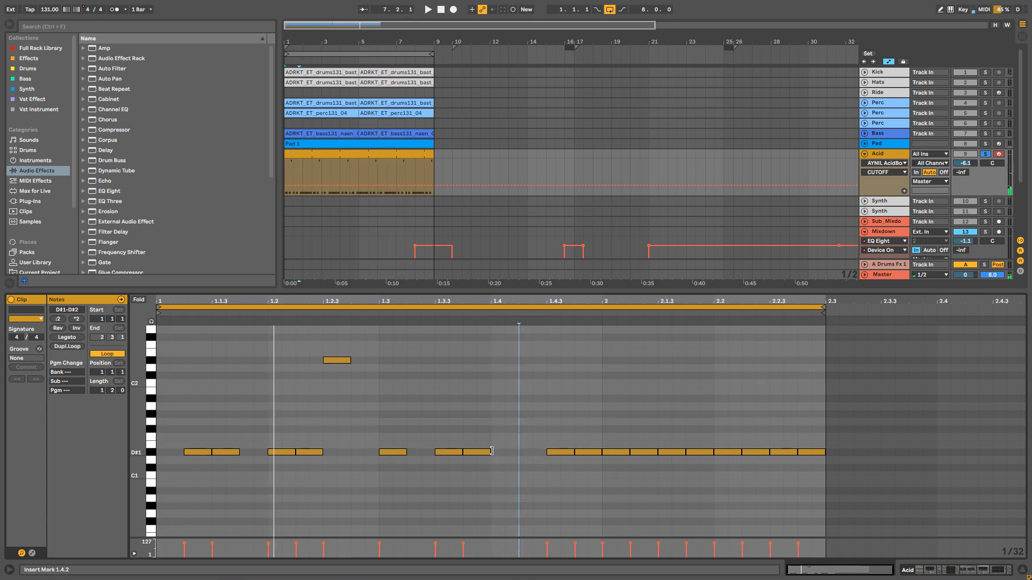
{"action": "double_click", "coordinate": [520, 454]}
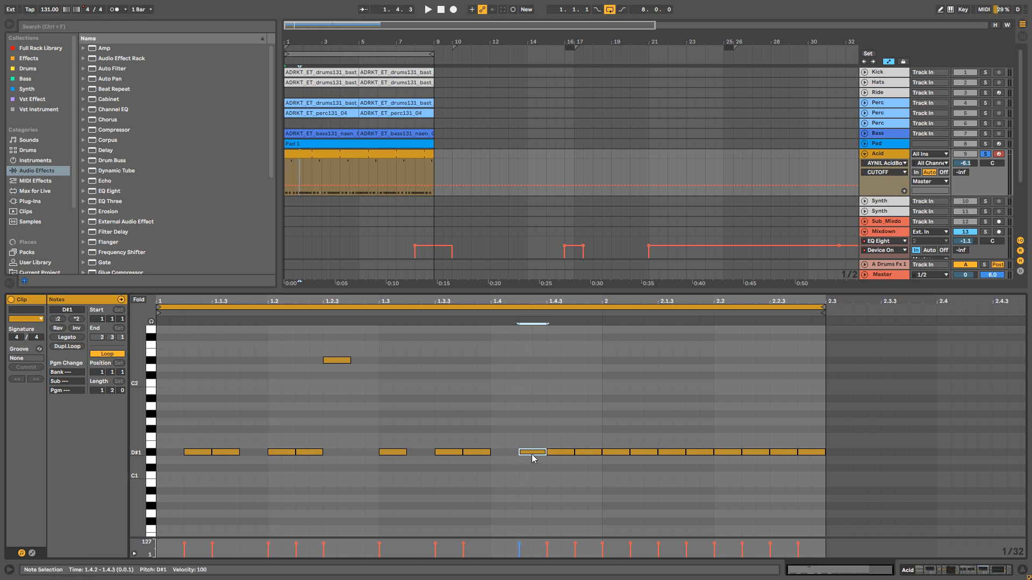
Raise the note at 1.4.4 an octave to D#2 and delete the D#1 notes at 2.1.1, 2.2.1 and 2.2.3.
{"action": "key", "text": "shift+Up"}
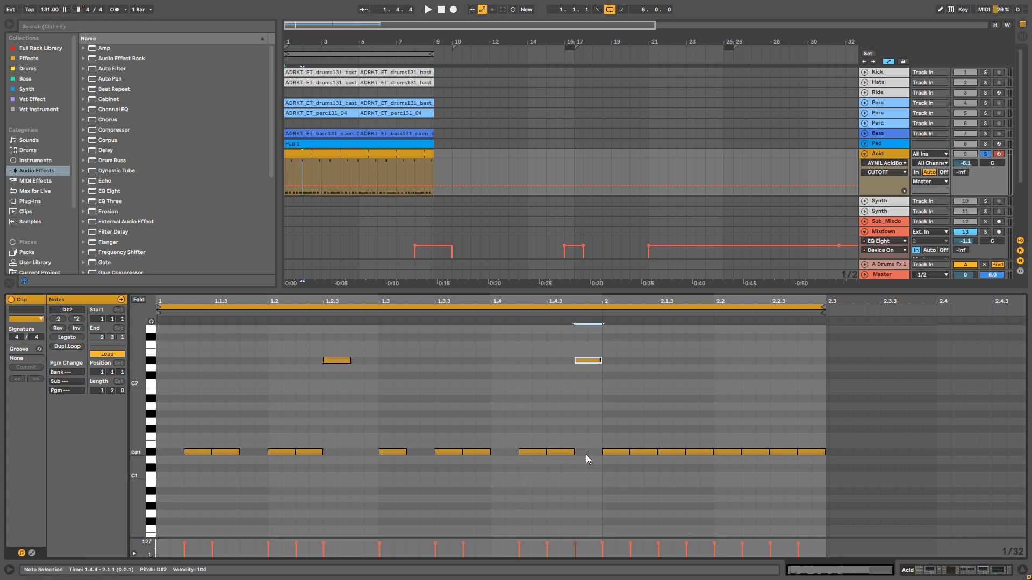
{"action": "key", "text": "space"}
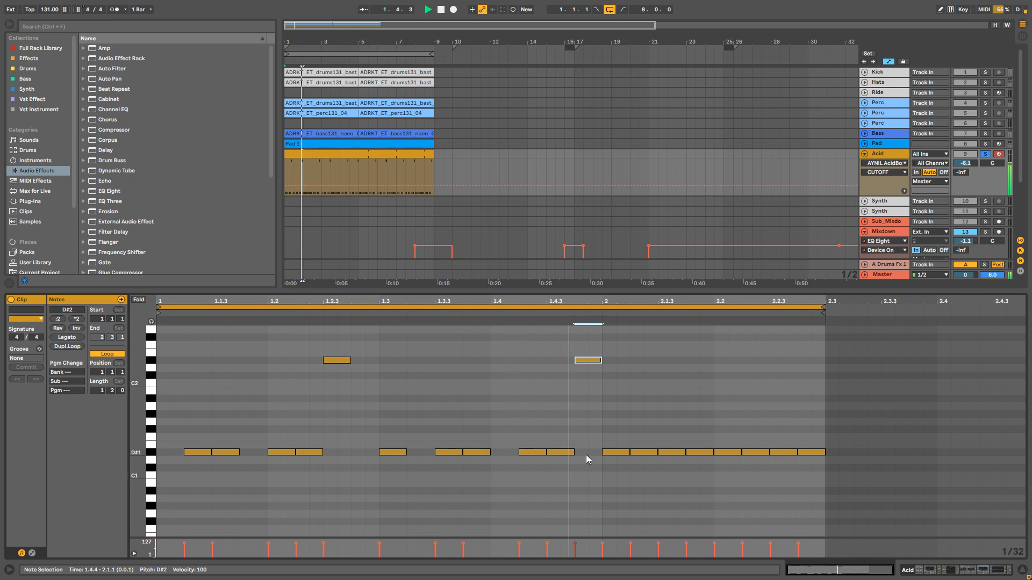
{"action": "double_click", "coordinate": [621, 453]}
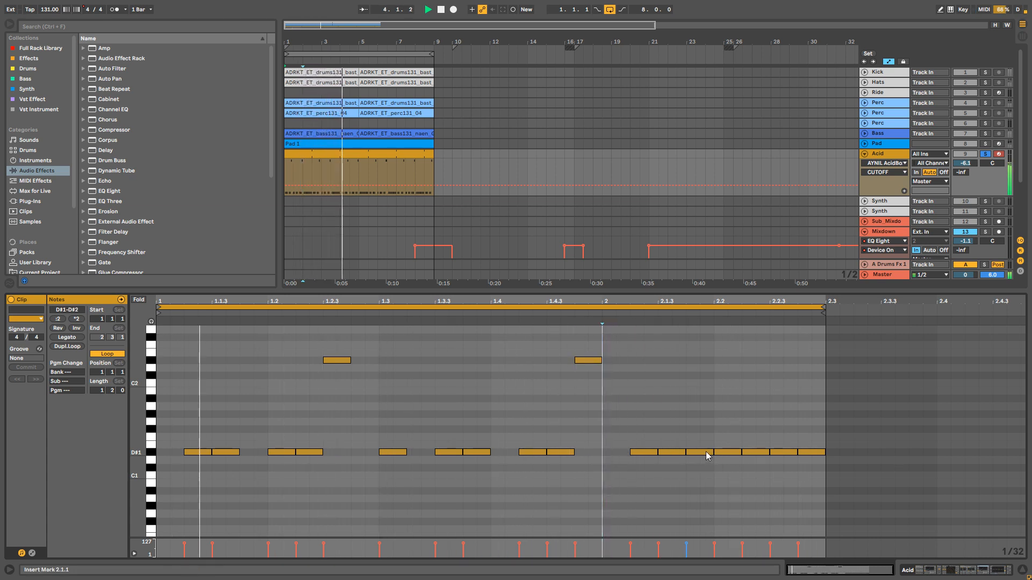
{"action": "double_click", "coordinate": [728, 452]}
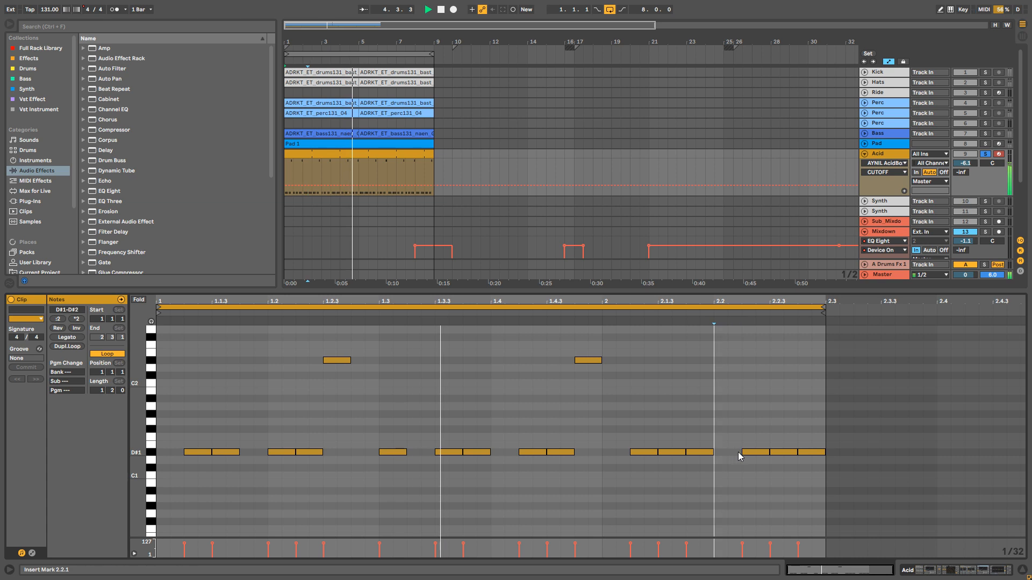
{"action": "double_click", "coordinate": [793, 453]}
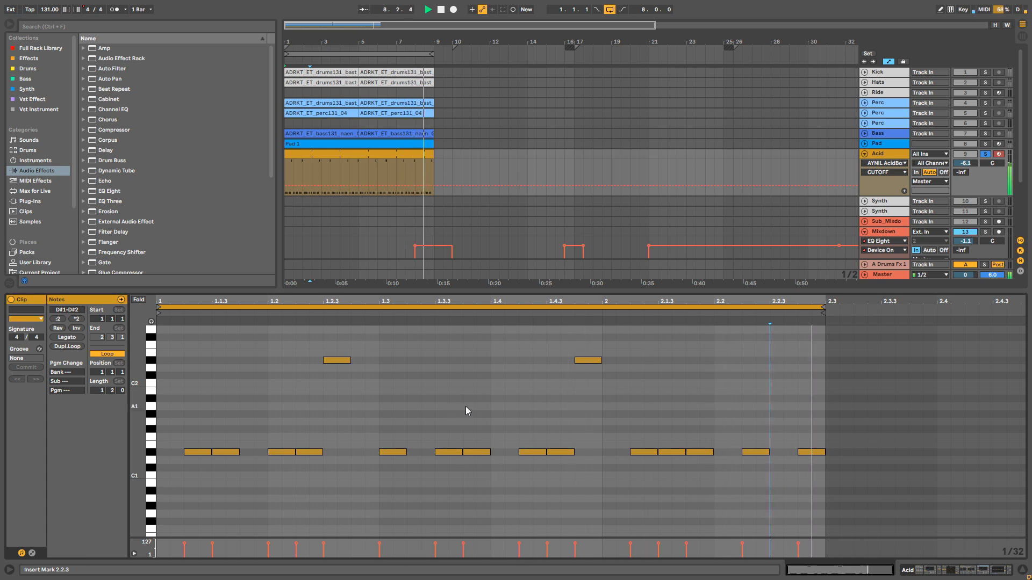
Lower the D#1 velocities to 59 at 1.1.3, 67 at 1.3.1 and 74 at 1.4.2, and reduce those at 1.4.3 and 2.2.2.
{"action": "left_click_drag", "start_coordinate": [212, 543], "coordinate": [214, 549]}
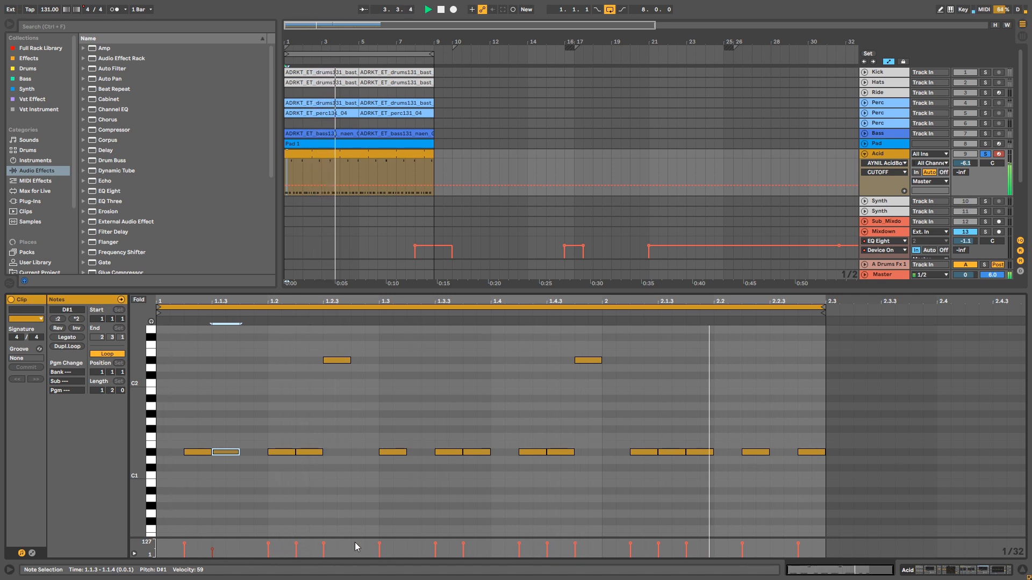
{"action": "left_click_drag", "start_coordinate": [379, 544], "coordinate": [379, 549]}
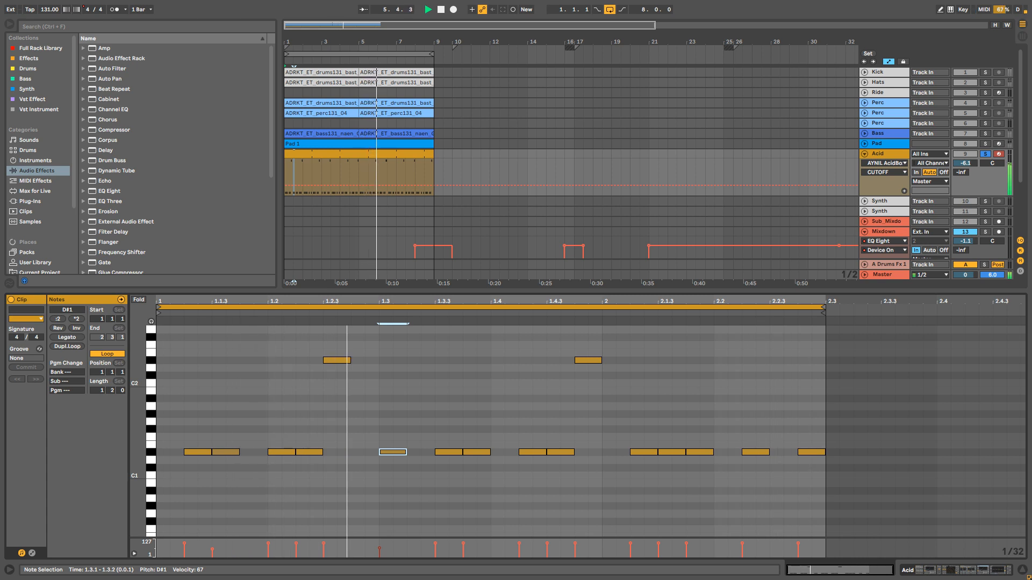
{"action": "left_click", "coordinate": [547, 546]}
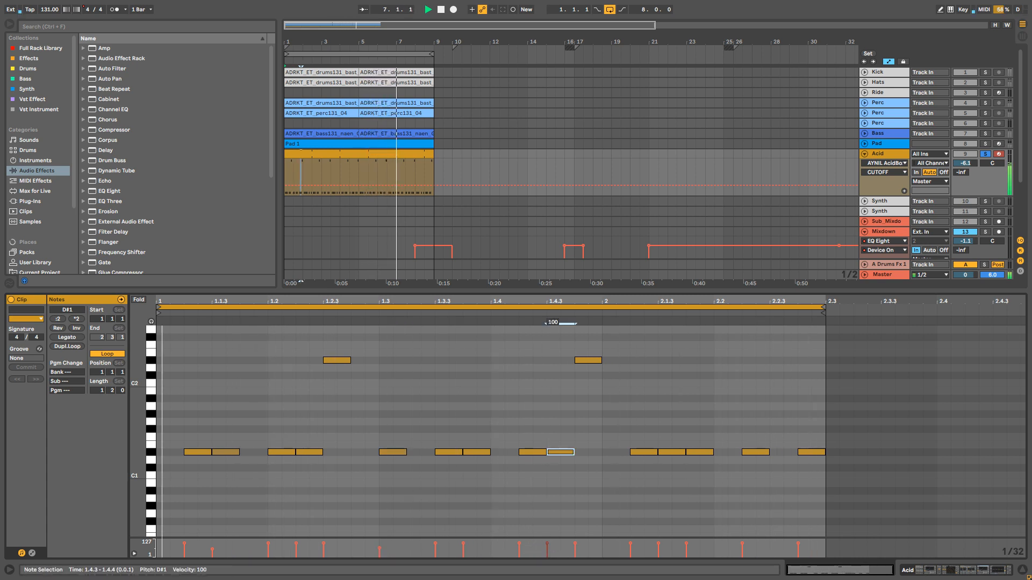
{"action": "left_click_drag", "start_coordinate": [521, 548], "coordinate": [520, 553]}
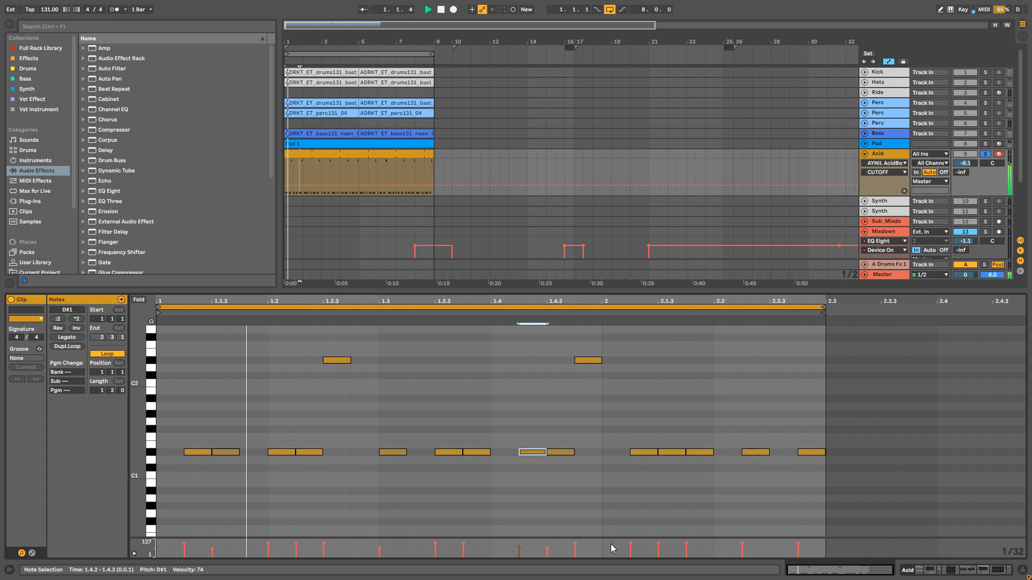
{"action": "left_click", "coordinate": [742, 545]}
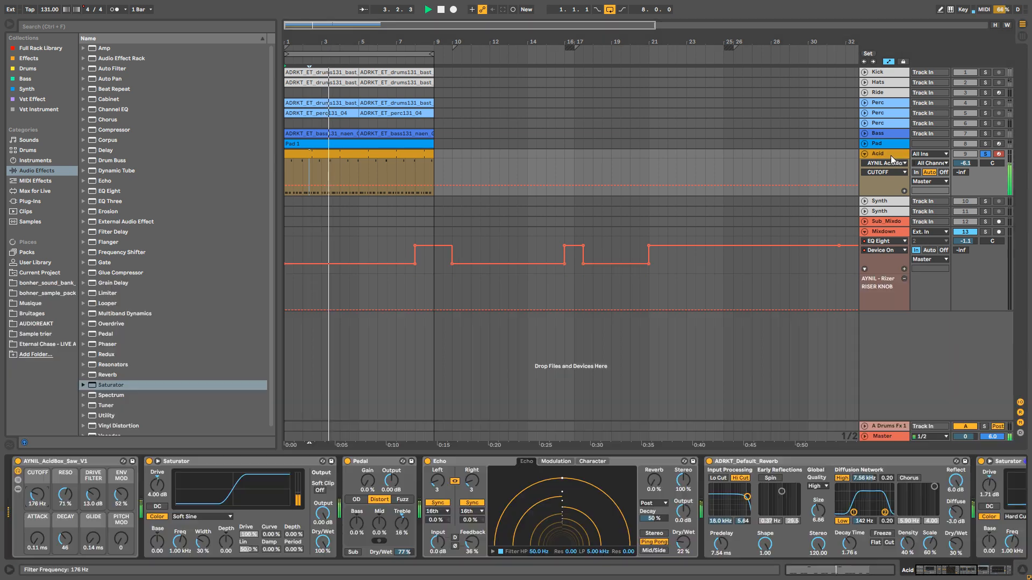
Solo the Acid track, play it with its devices shown, and set the track volume to -12.3 dB.
{"action": "left_click", "coordinate": [891, 156]}
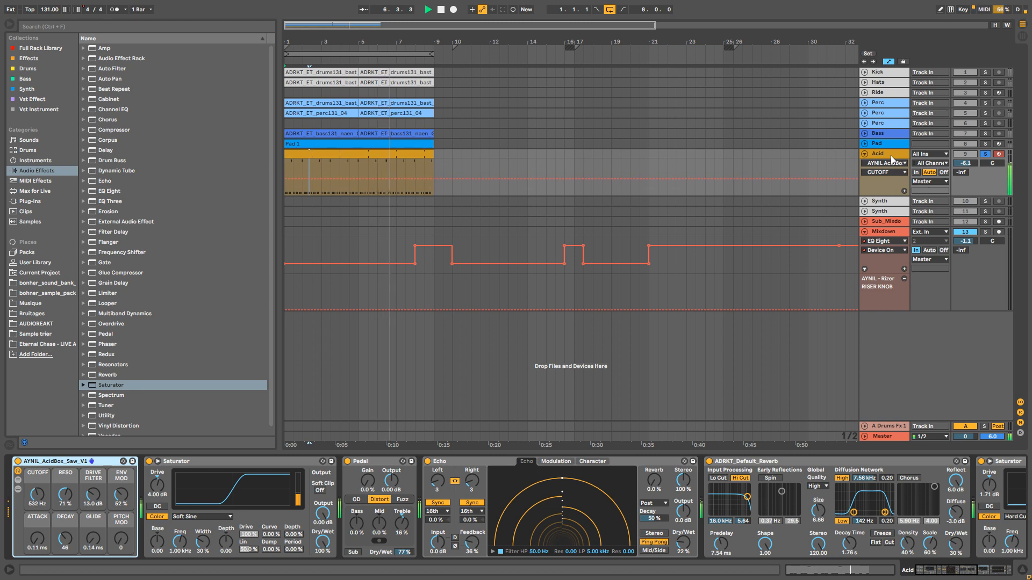
{"action": "double_click", "coordinate": [376, 157]}
{"action": "key", "text": "space"}
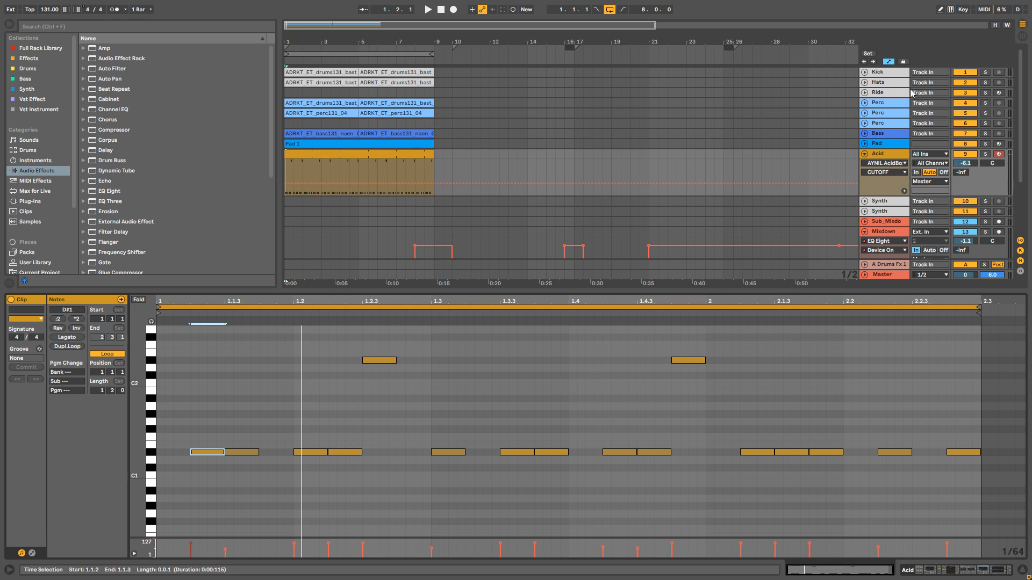
{"action": "left_click", "coordinate": [984, 154]}
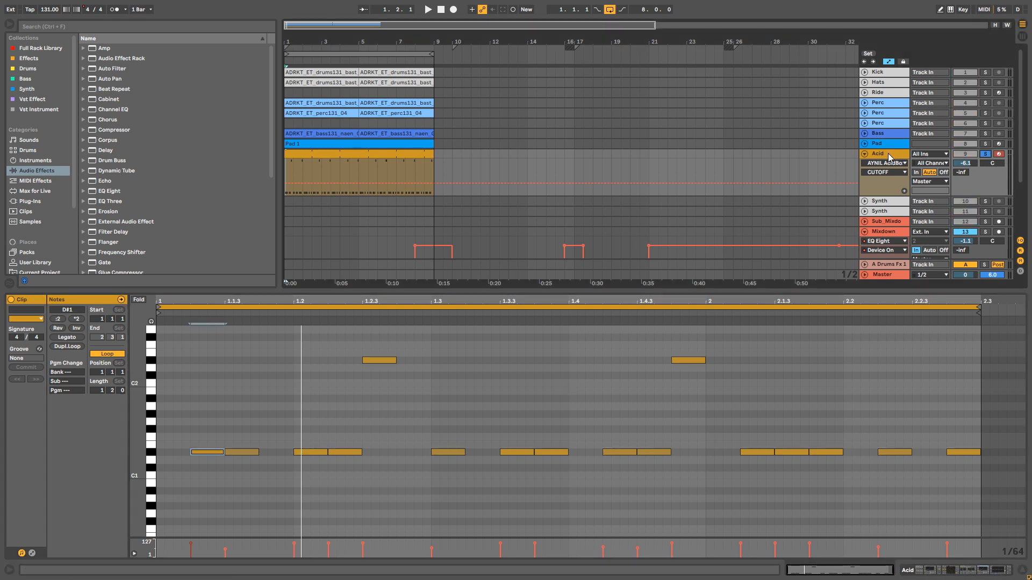
{"action": "left_click", "coordinate": [889, 158]}
{"action": "key", "text": "space"}
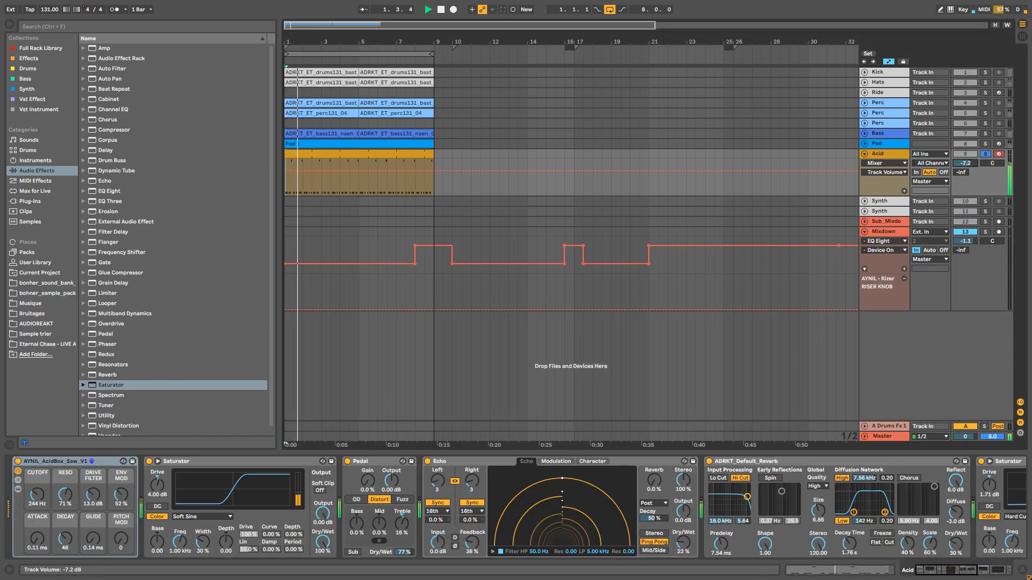
{"action": "left_click_drag", "start_coordinate": [965, 164], "coordinate": [965, 175]}
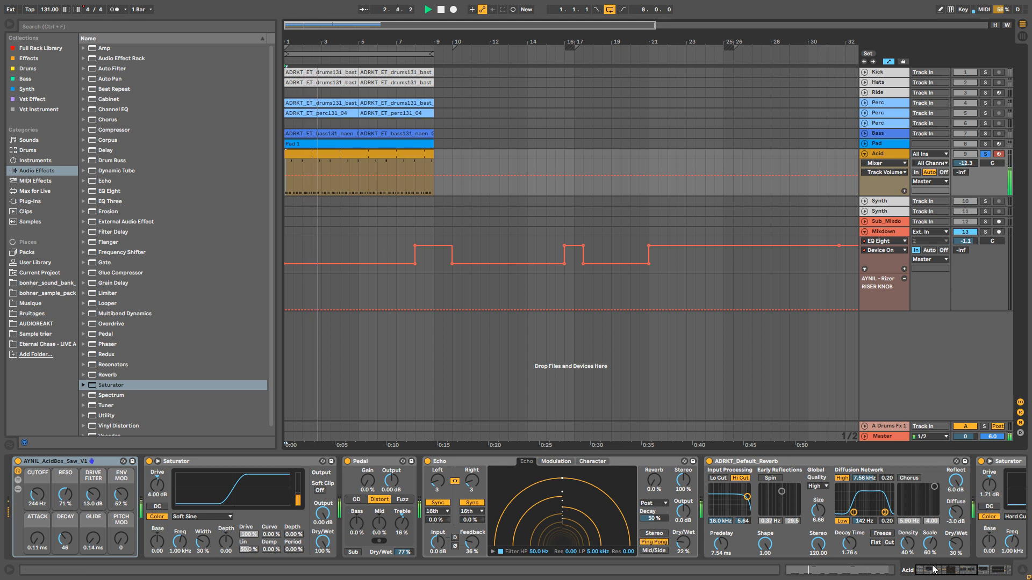
{"action": "key", "text": "space"}
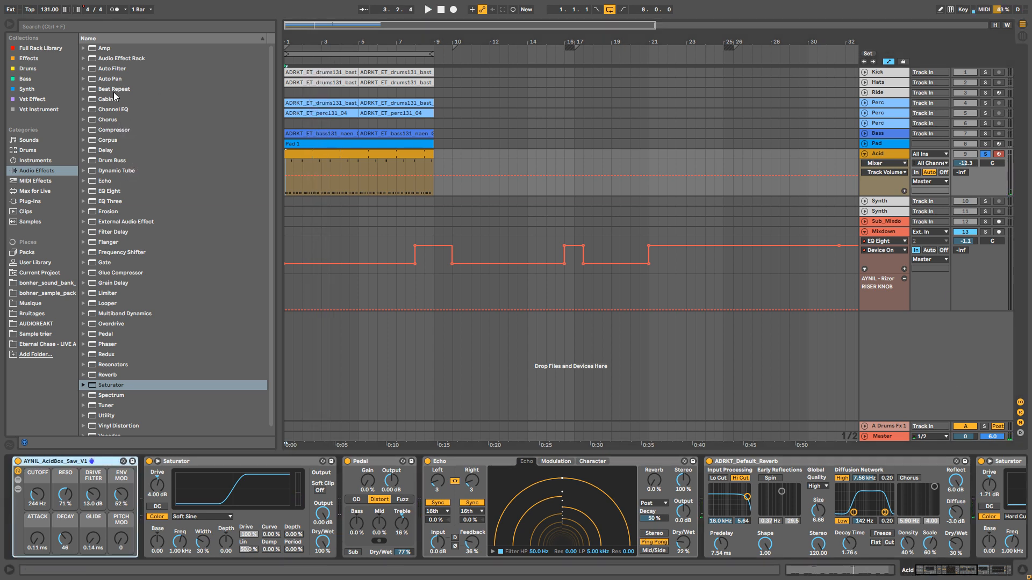
Insert an EQ Eight directly after the AcidBox and make band 1 a low cut at 125 Hz.
{"action": "left_click_drag", "start_coordinate": [117, 191], "coordinate": [239, 509]}
{"action": "key", "text": "space"}
{"action": "left_click", "coordinate": [185, 544]}
{"action": "left_click", "coordinate": [181, 497]}
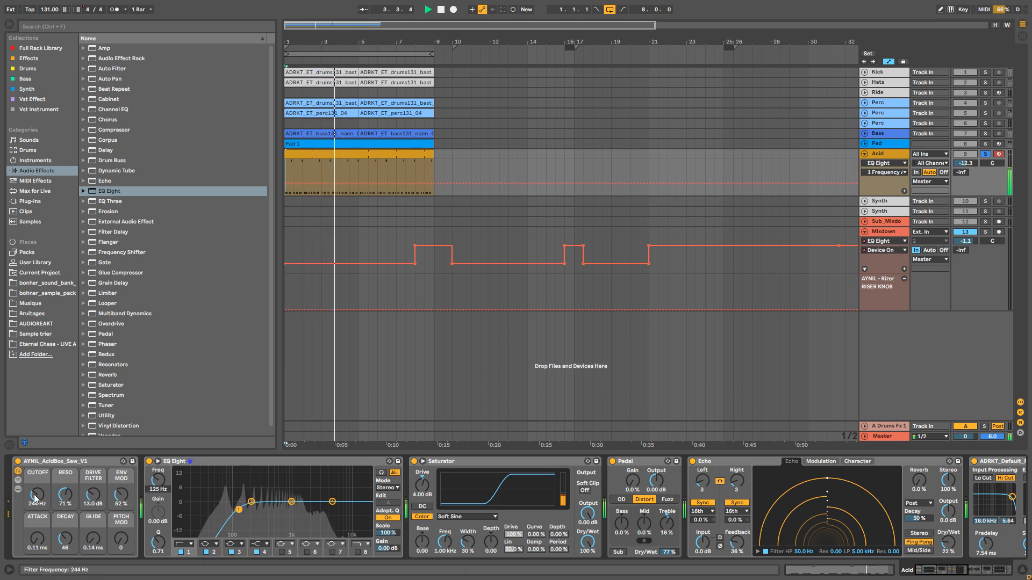
Set the AcidBox cutoff to 185 Hz and boost EQ Eight band 3 by about 1.61 dB at 1.47 kHz.
{"action": "mouse_move", "coordinate": [36, 495]}
{"action": "left_mouse_down"}
{"action": "mouse_move", "coordinate": [36, 483]}
{"action": "mouse_move", "coordinate": [36, 500]}
{"action": "left_mouse_up"}
{"action": "key", "text": "space"}
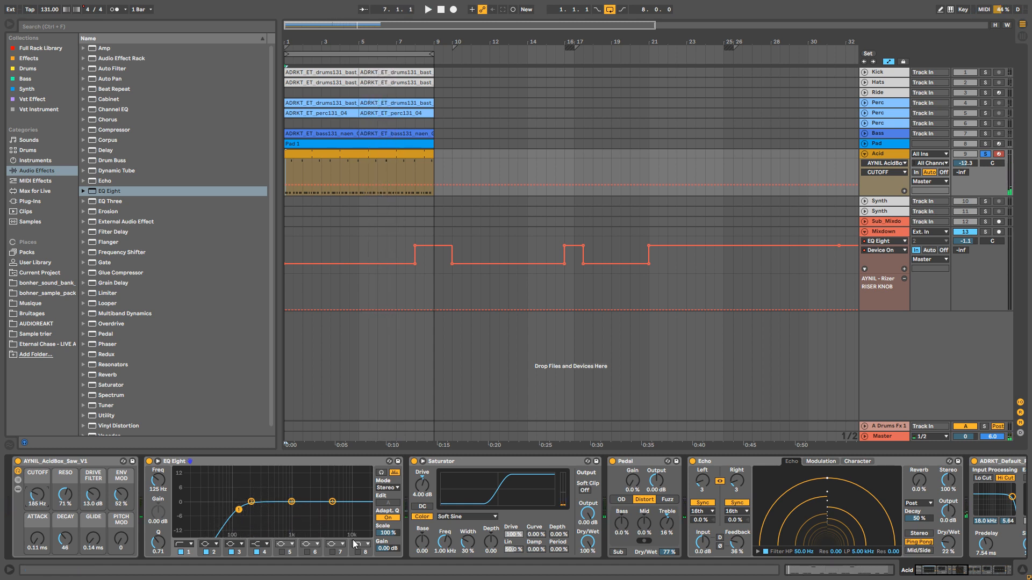
{"action": "key", "text": "space"}
{"action": "left_click_drag", "start_coordinate": [289, 505], "coordinate": [299, 502]}
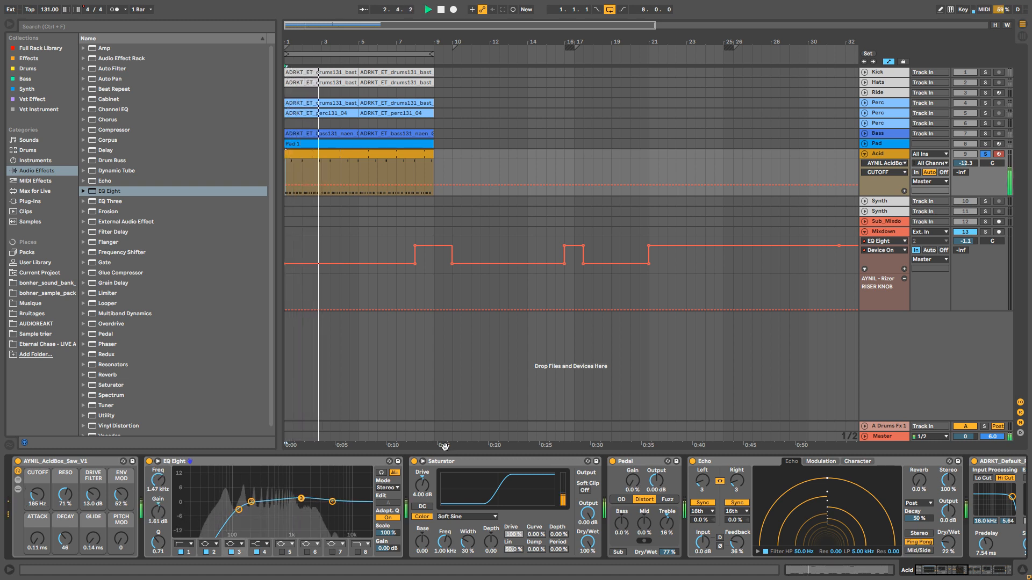
{"action": "key", "text": "space"}
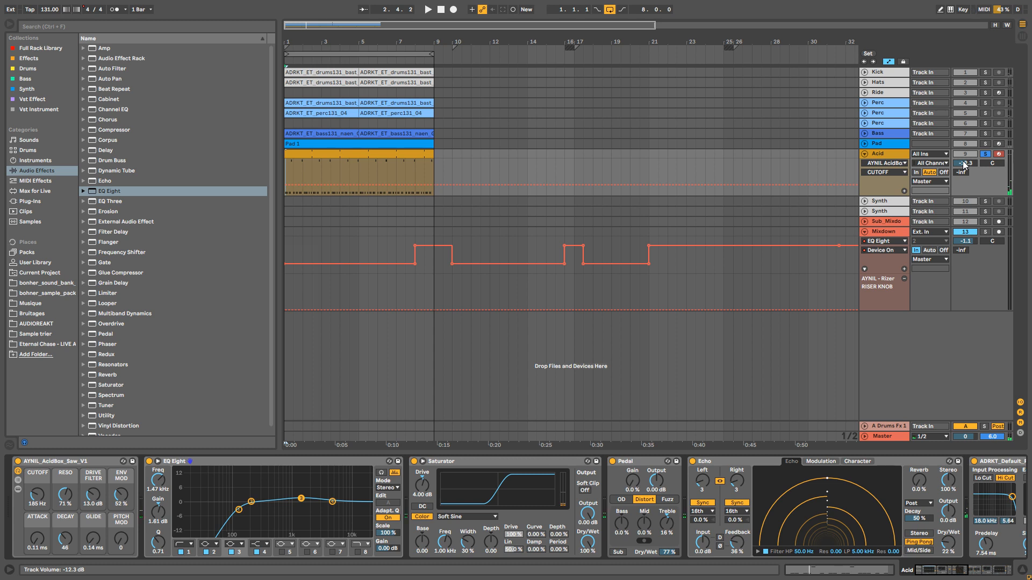
Unsolo the Acid track, play the full mix, and copy the Pad track's kick-sidechained Compressor to the end of the Acid chain.
{"action": "left_click", "coordinate": [986, 154]}
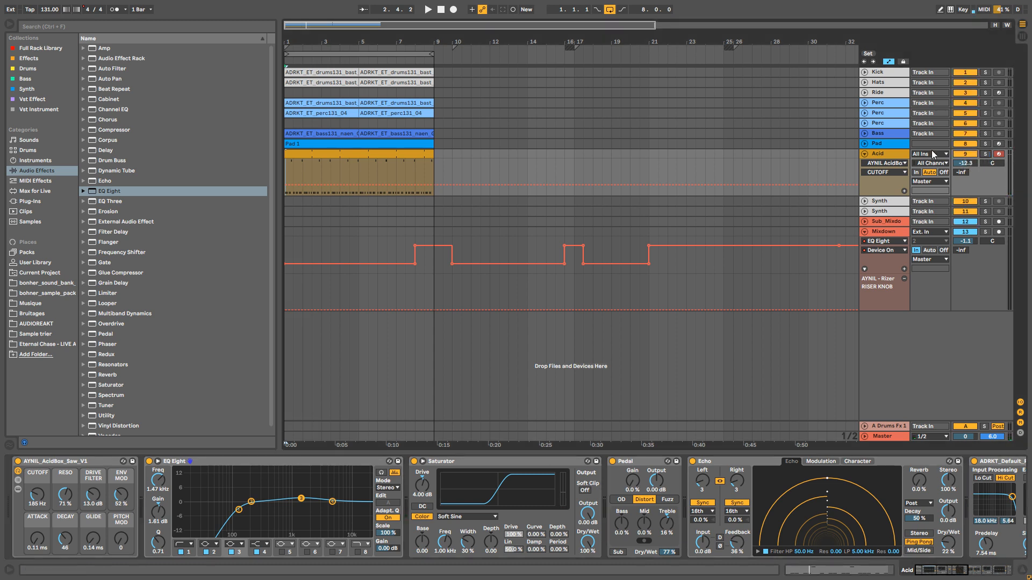
{"action": "key", "text": "space"}
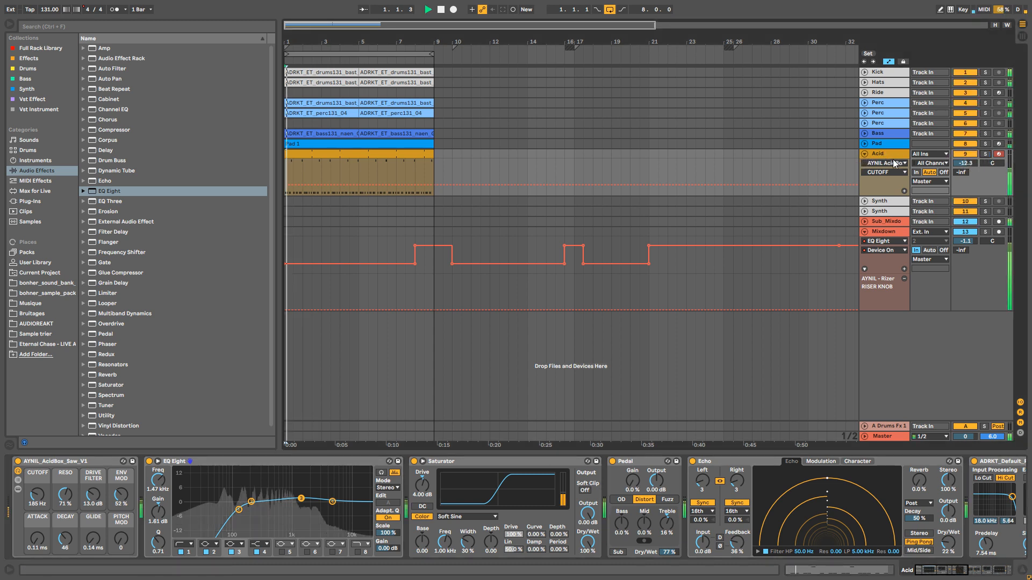
{"action": "left_click", "coordinate": [883, 145]}
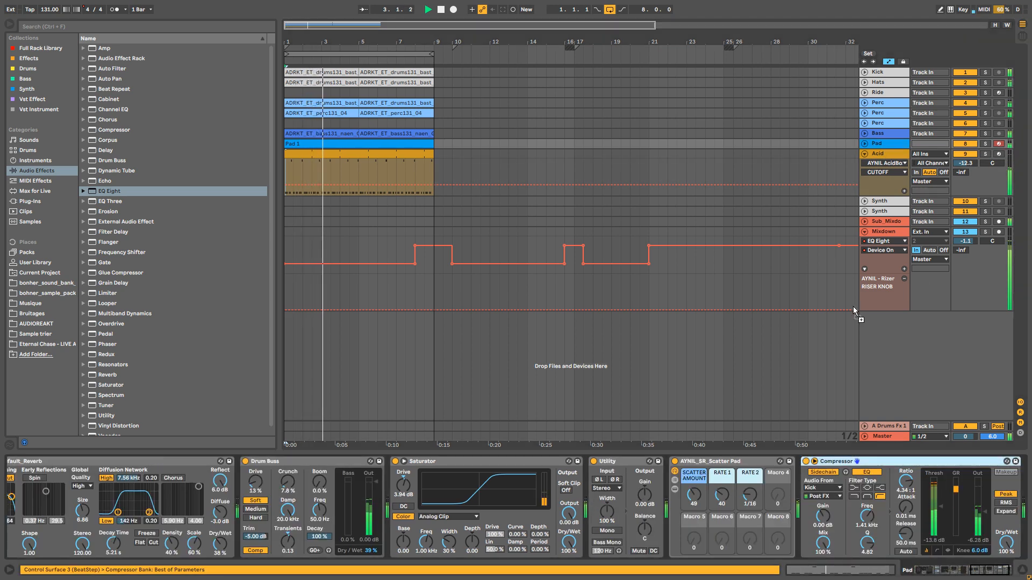
{"action": "left_click", "coordinate": [879, 153]}
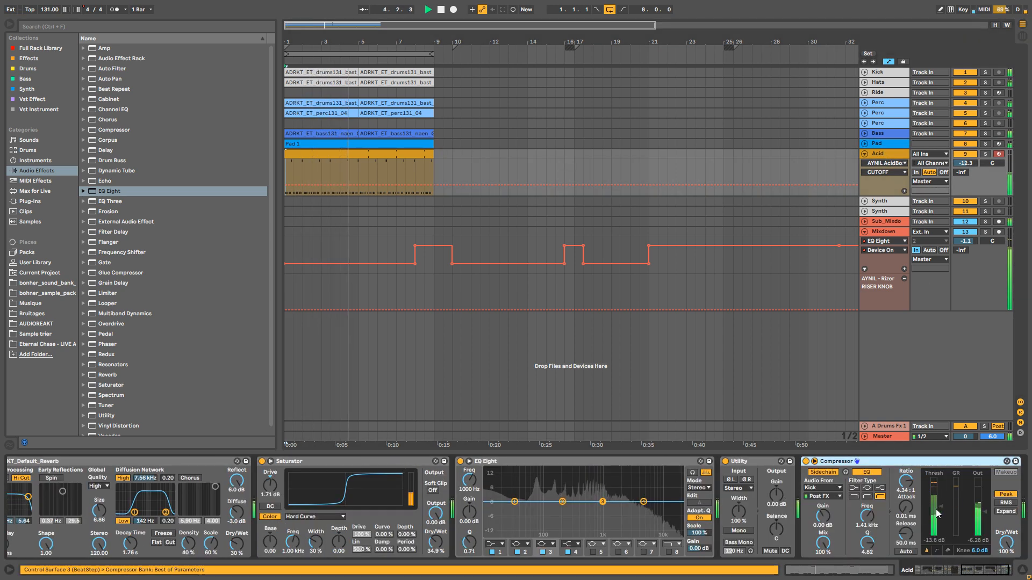
Solo the Acid track, set its Compressor threshold to -17.5 dB and output gain to -0.33 dB, and unsolo it.
{"action": "left_click", "coordinate": [987, 154]}
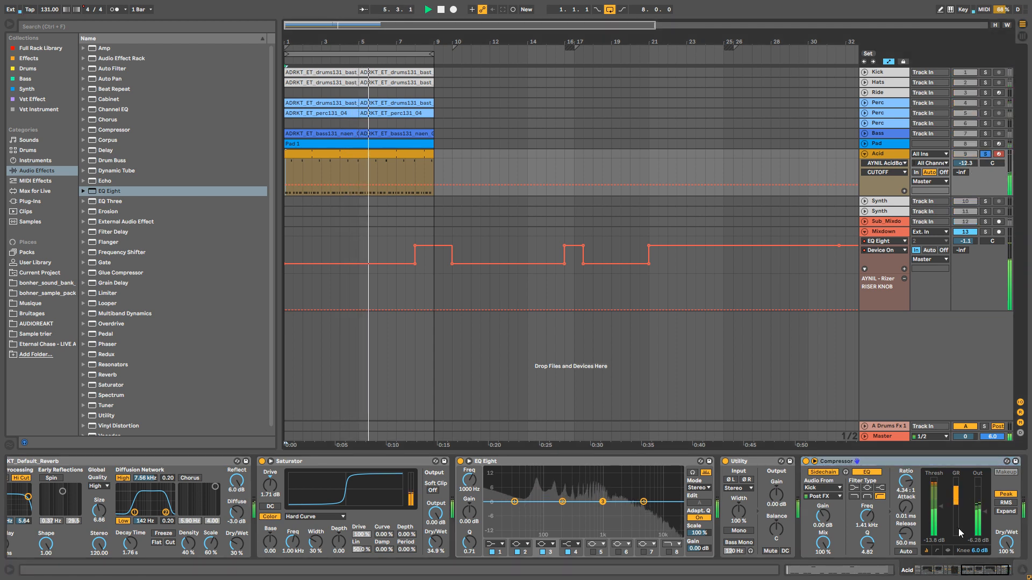
{"action": "left_click_drag", "start_coordinate": [940, 506], "coordinate": [940, 511]}
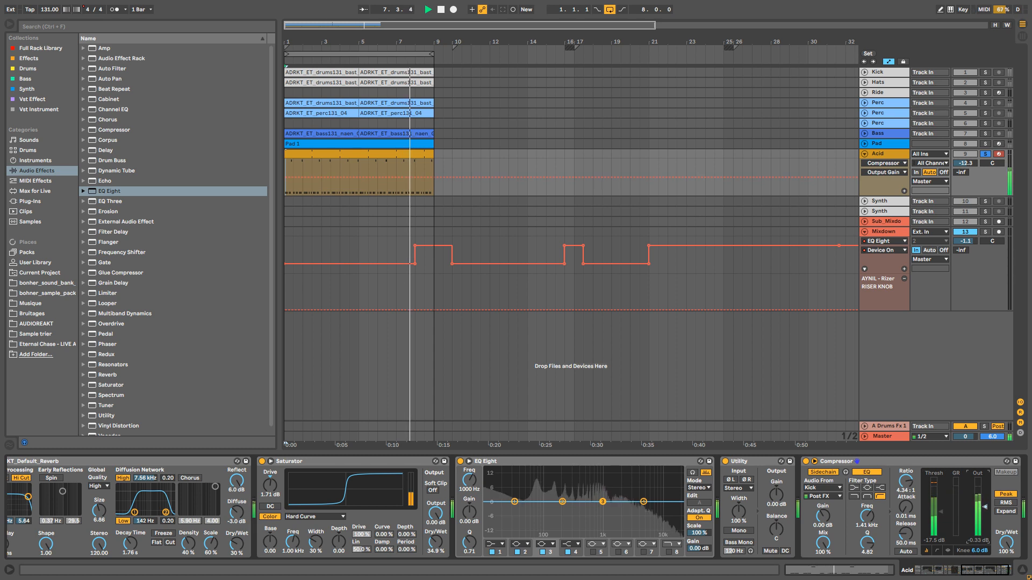
{"action": "left_click_drag", "start_coordinate": [985, 511], "coordinate": [984, 507]}
{"action": "left_click", "coordinate": [985, 155]}
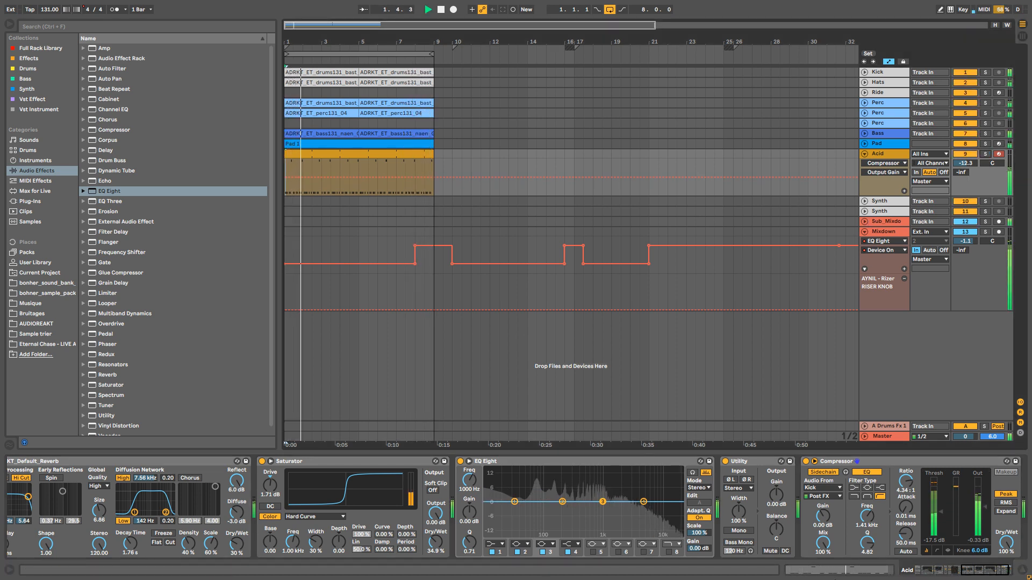
Sweep the AcidBox cutoff down to 130 Hz and back up to about 264 Hz while the full mix plays.
{"action": "left_click_drag", "start_coordinate": [984, 570], "coordinate": [793, 571]}
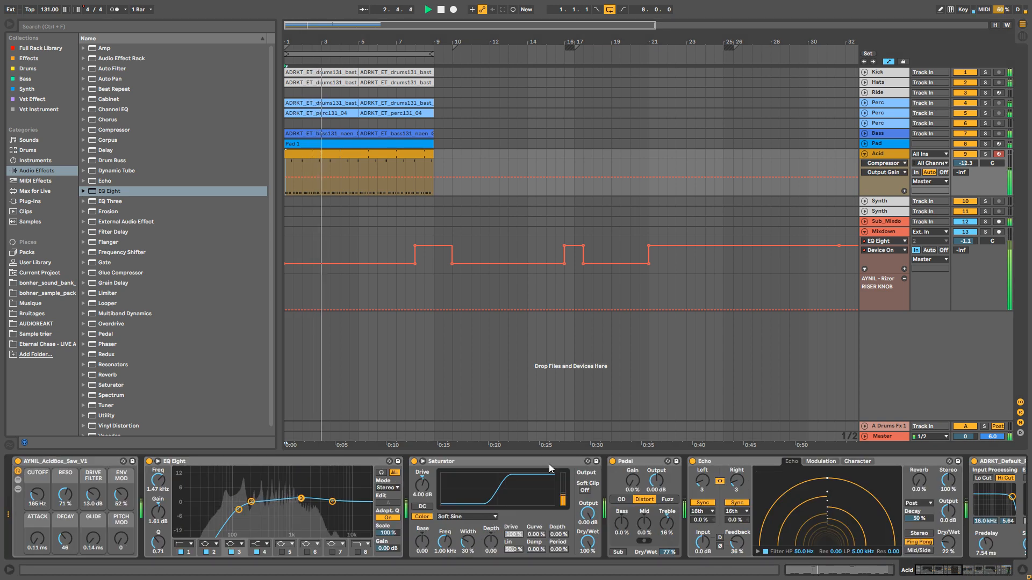
{"action": "left_click_drag", "start_coordinate": [37, 494], "coordinate": [37, 500]}
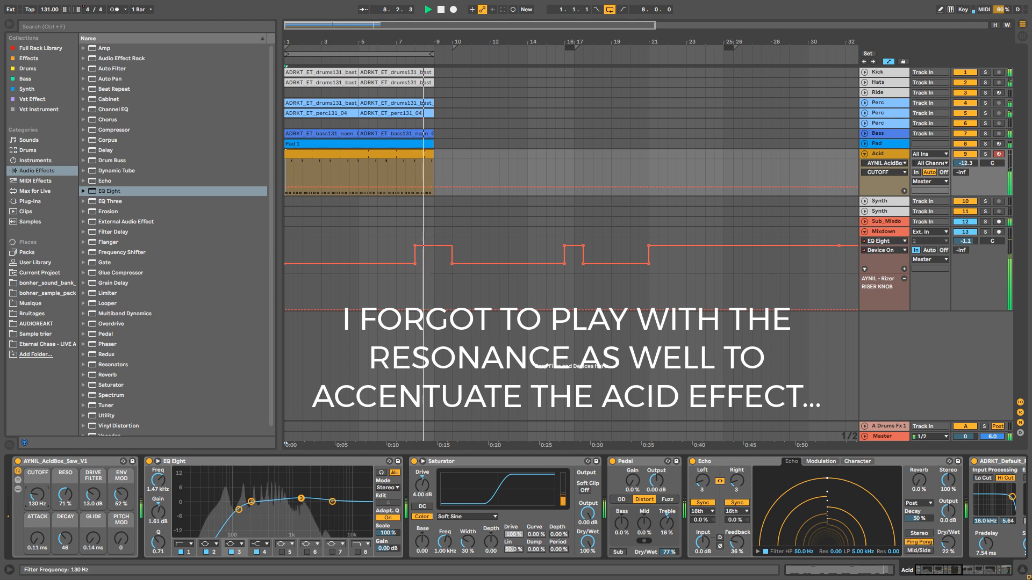
{"action": "left_click_drag", "start_coordinate": [37, 500], "coordinate": [37, 492]}
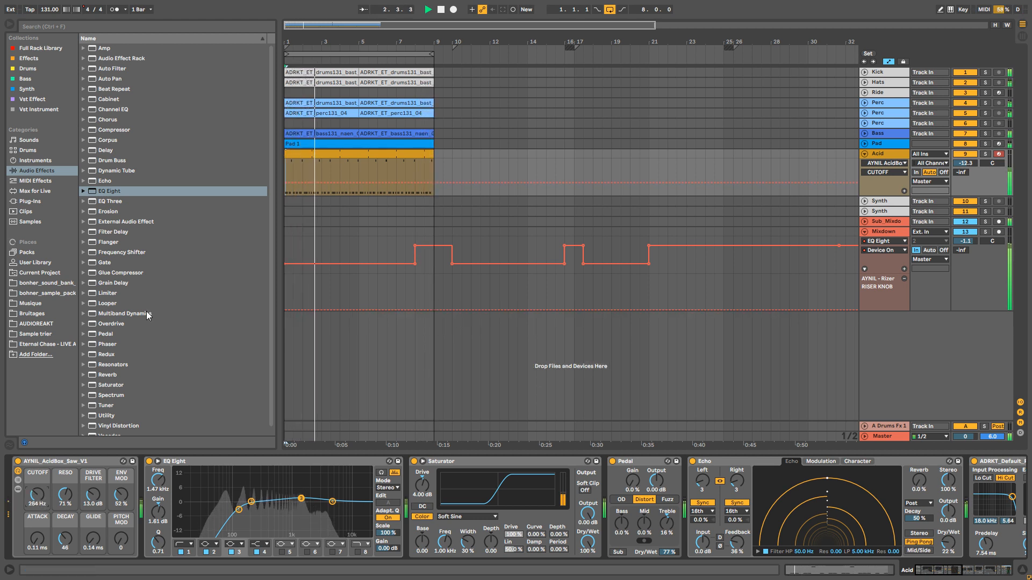
Fold the Acid track, unfold the Pad track to set its volume to -9.7 dB, and stop playback.
{"action": "left_click", "coordinate": [864, 154]}
{"action": "left_click", "coordinate": [864, 144]}
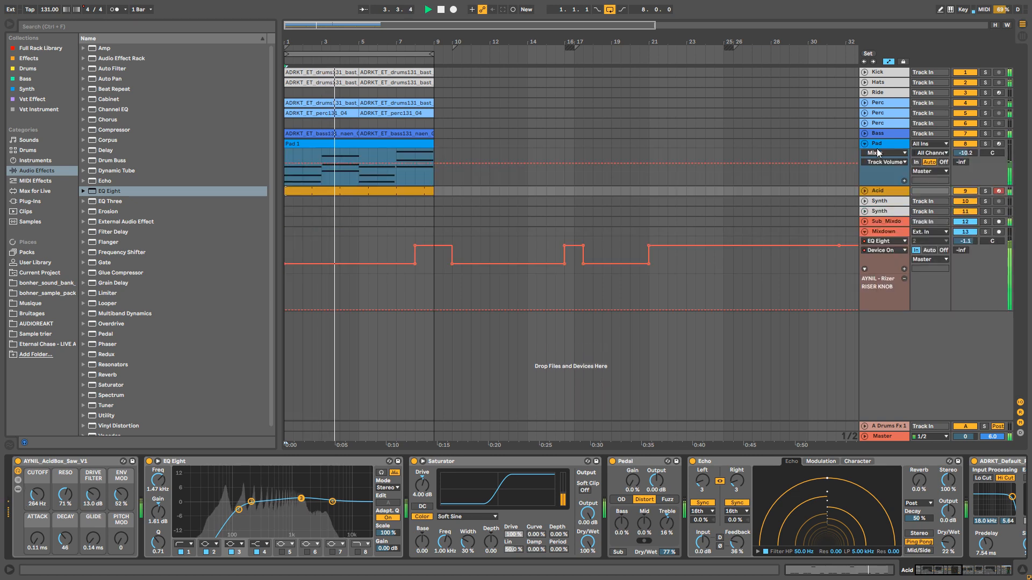
{"action": "left_click_drag", "start_coordinate": [965, 153], "coordinate": [966, 148]}
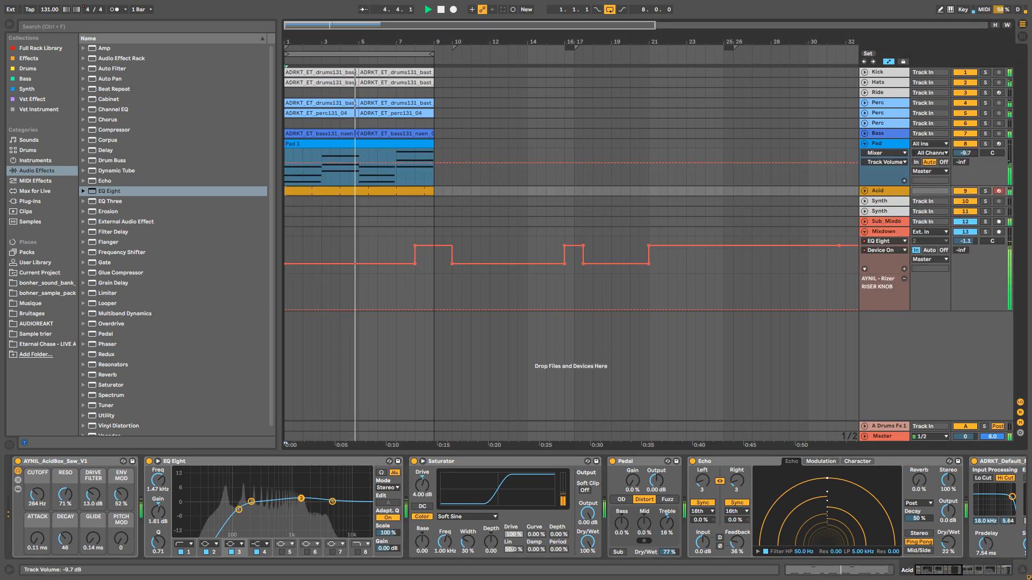
{"action": "key", "text": "space"}
{"action": "left_click", "coordinate": [864, 143]}
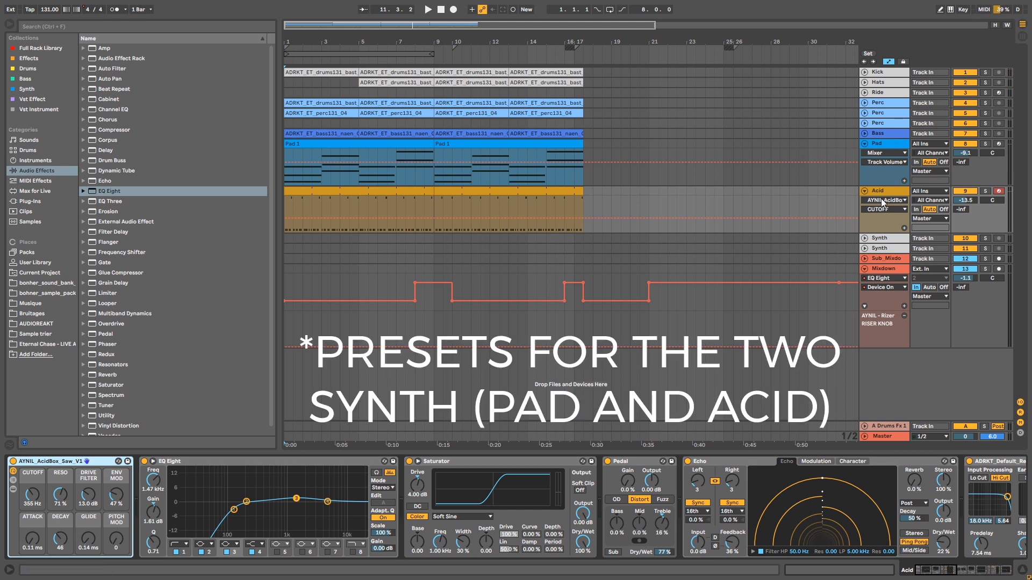
Show the Pad track's devices and browse the Audioreakt_EsotericTechno pack in the AUDIOREAKT folder, collapsing its midi synth folder.
{"action": "left_click", "coordinate": [885, 151]}
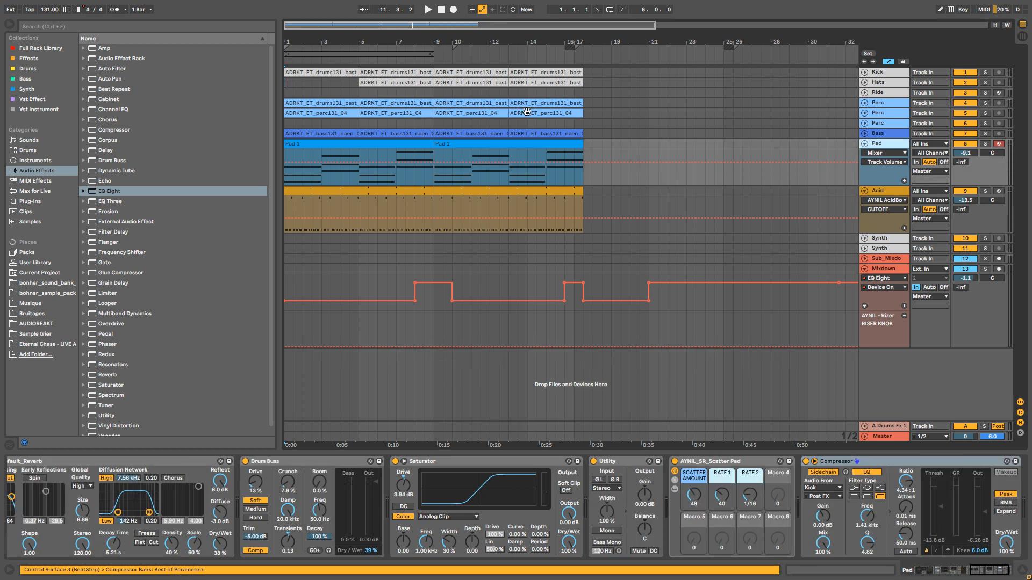
{"action": "left_click", "coordinate": [43, 322]}
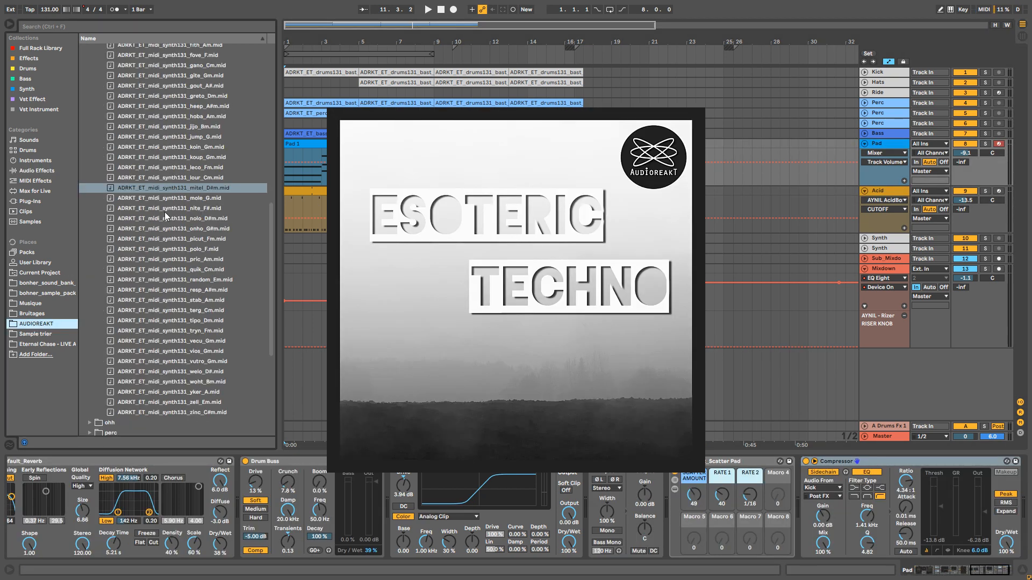
{"action": "scroll", "coordinate": [166, 215], "scroll_direction": "up", "scroll_amount": 12}
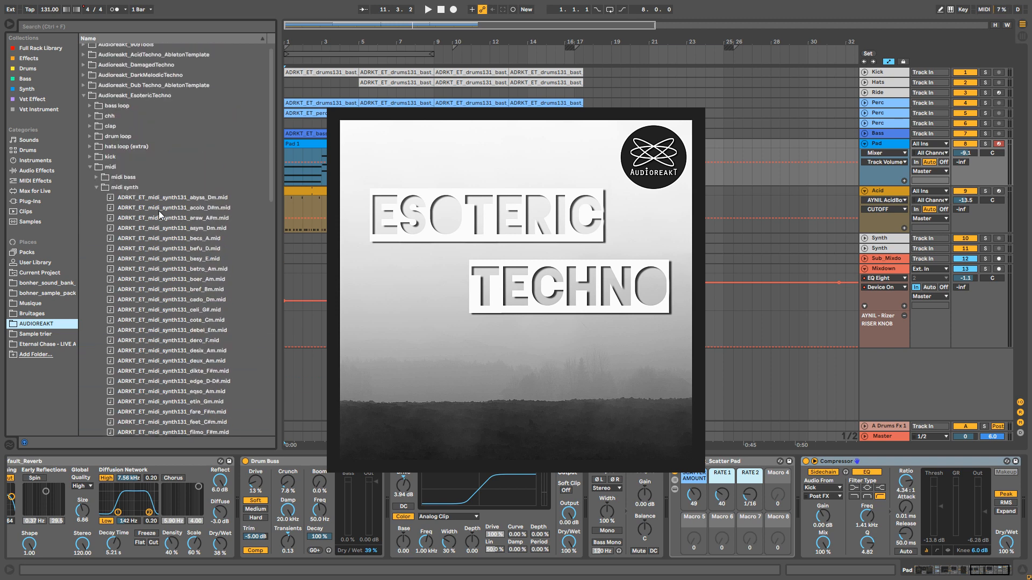
{"action": "left_click", "coordinate": [97, 187]}
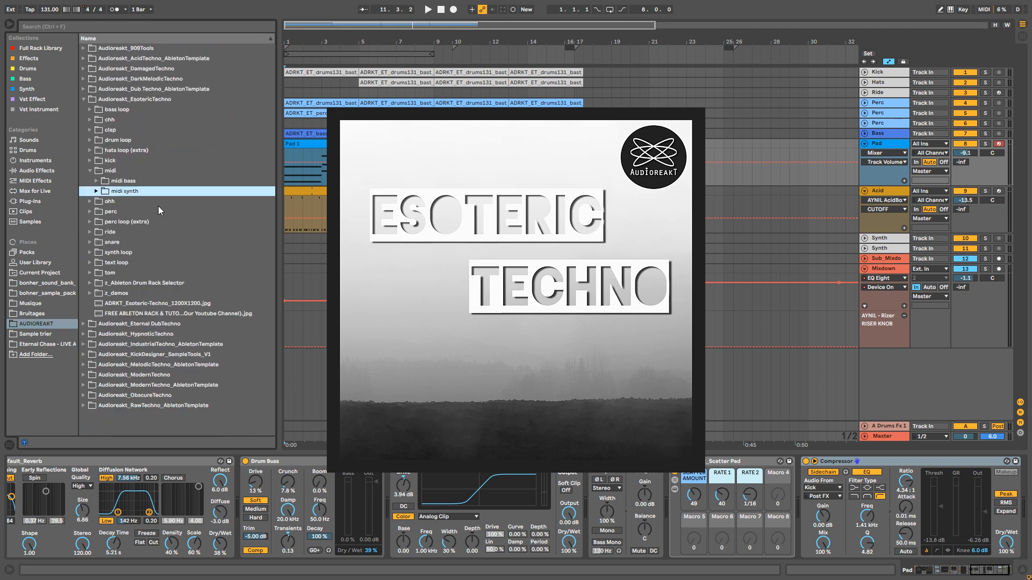